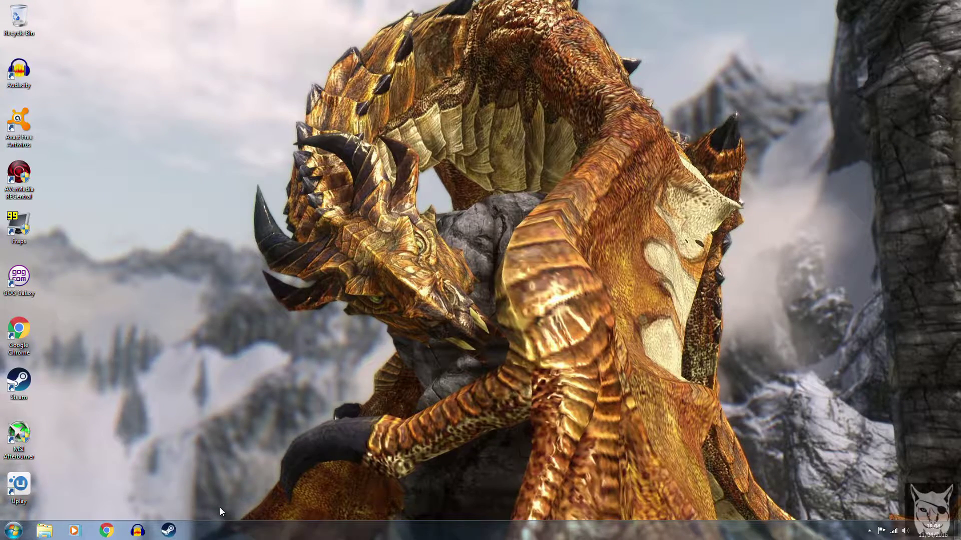
Open Steam and select The Elder Scrolls V: Skyrim in the games library.
click(170, 532)
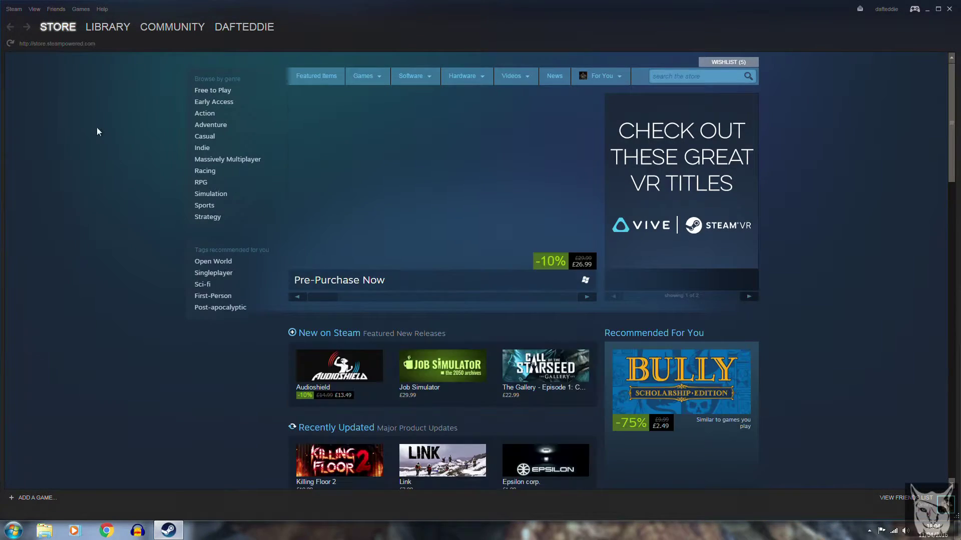
mouse_move(122, 32)
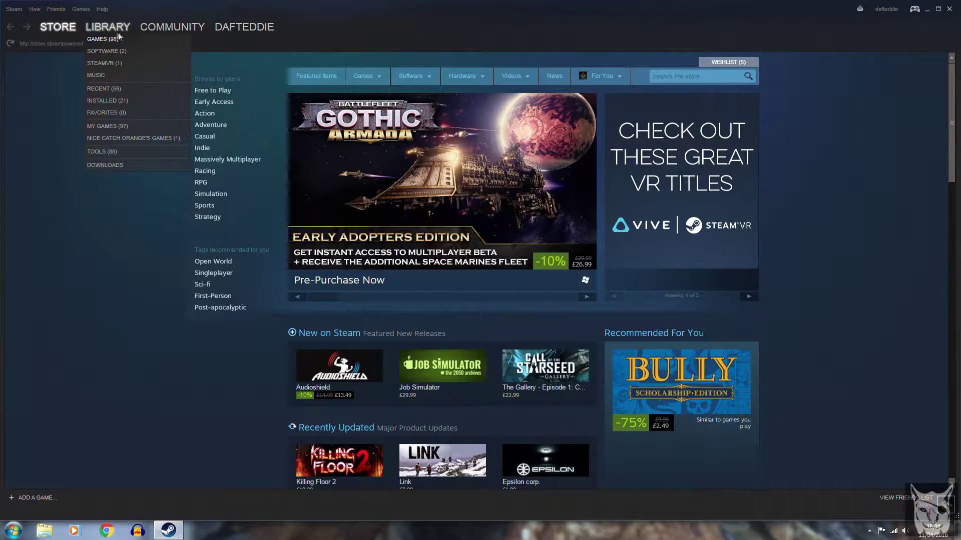
click(114, 39)
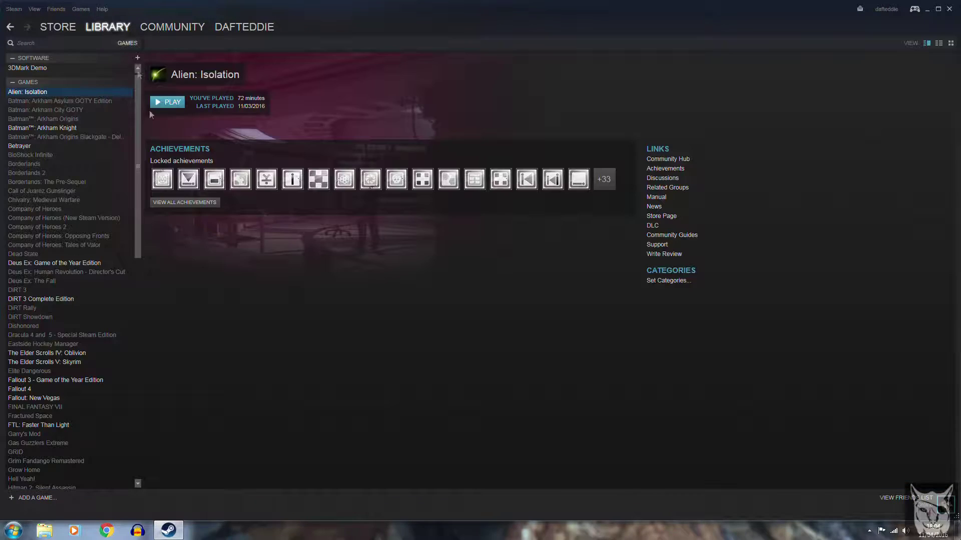
click(73, 364)
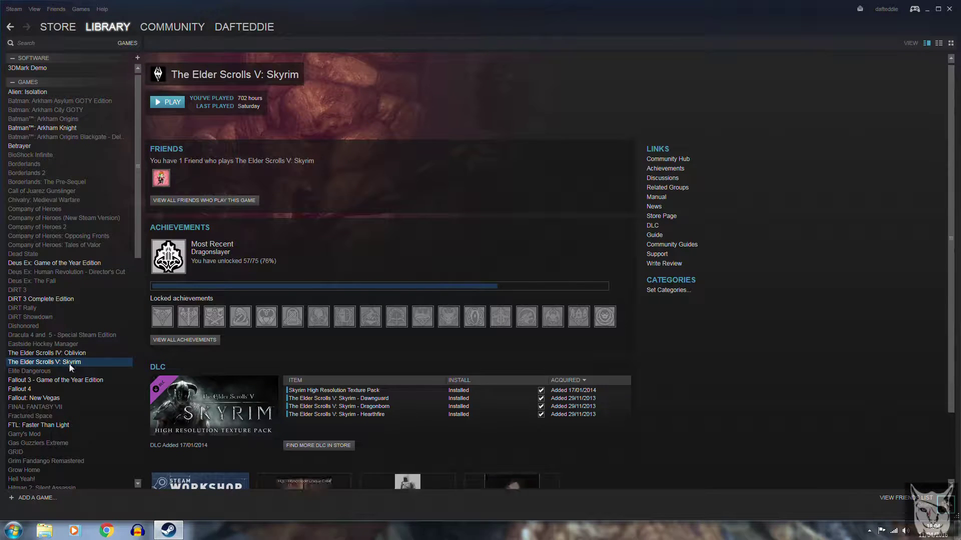
Check the Local Files section in Skyrim's properties, and close the properties window.
right_click(84, 365)
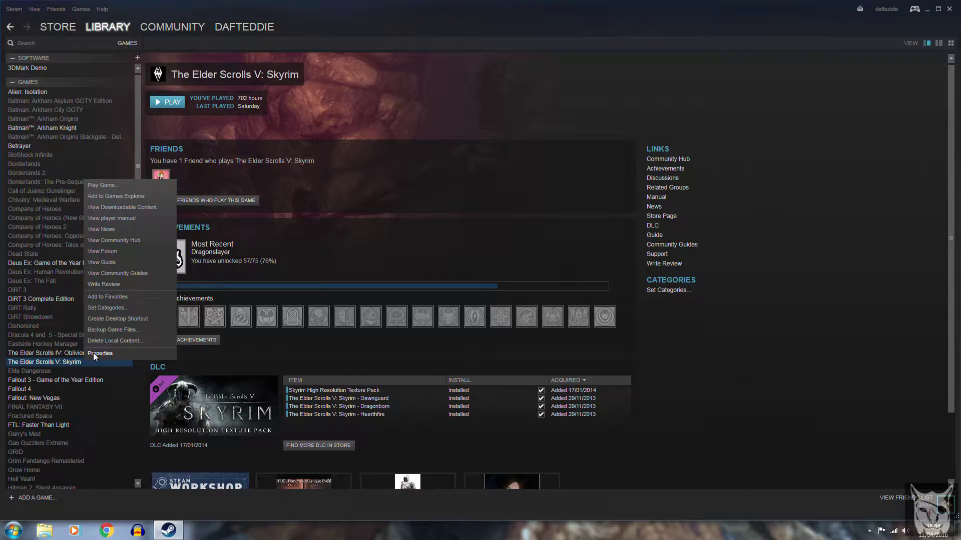
click(100, 354)
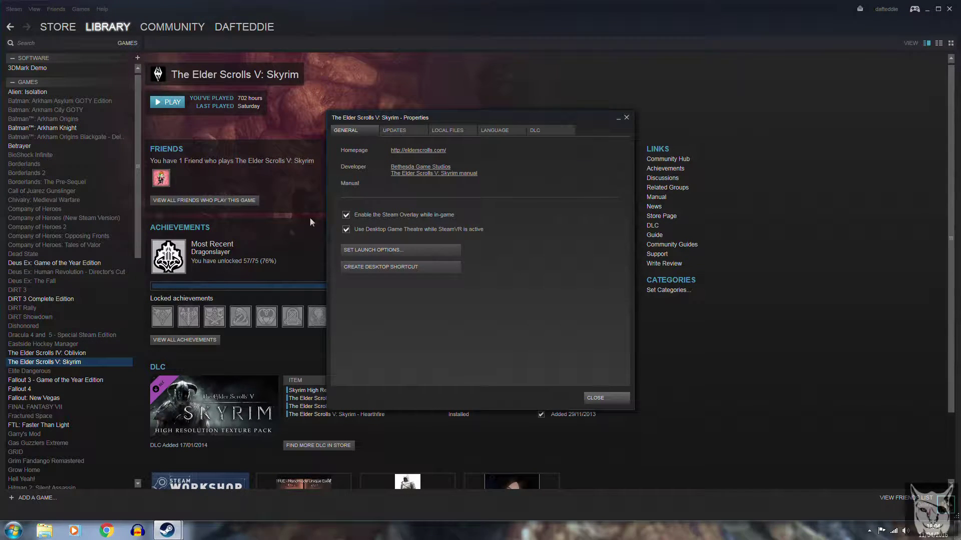
click(440, 131)
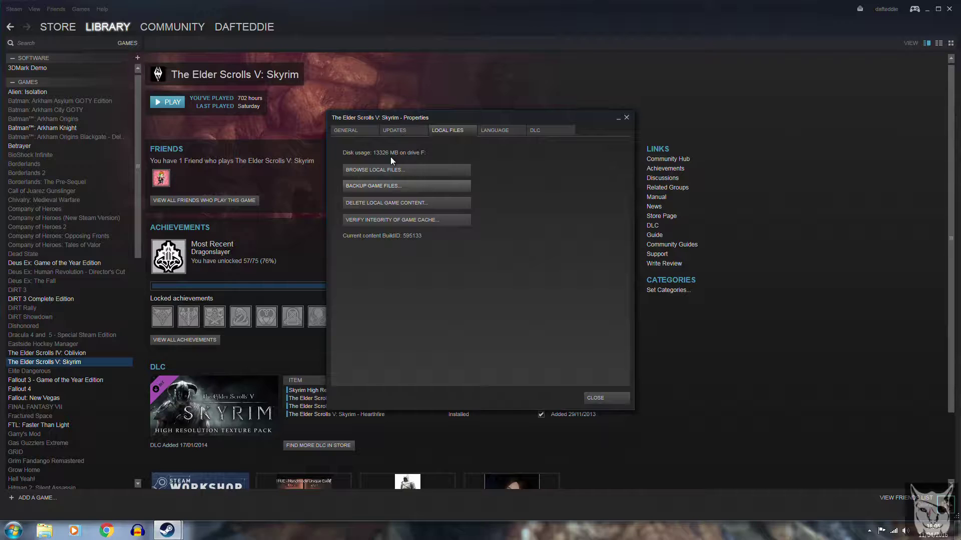
click(626, 117)
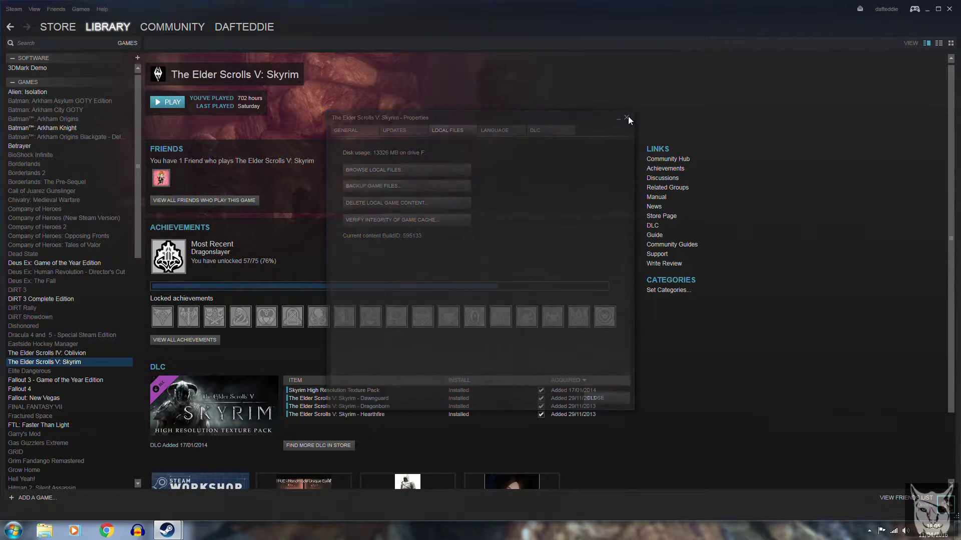
Start Skyrim from the Steam library and exit from its launcher without playing.
click(177, 102)
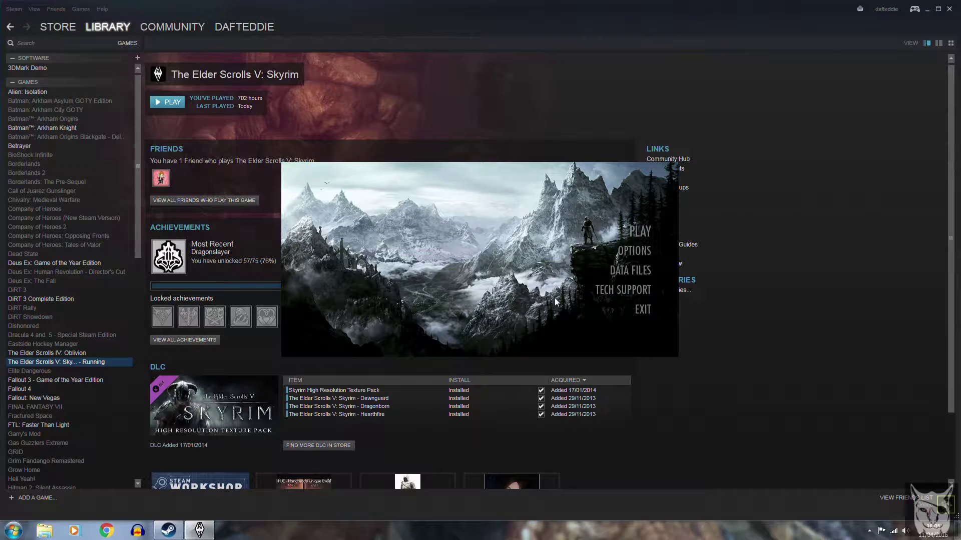
click(643, 309)
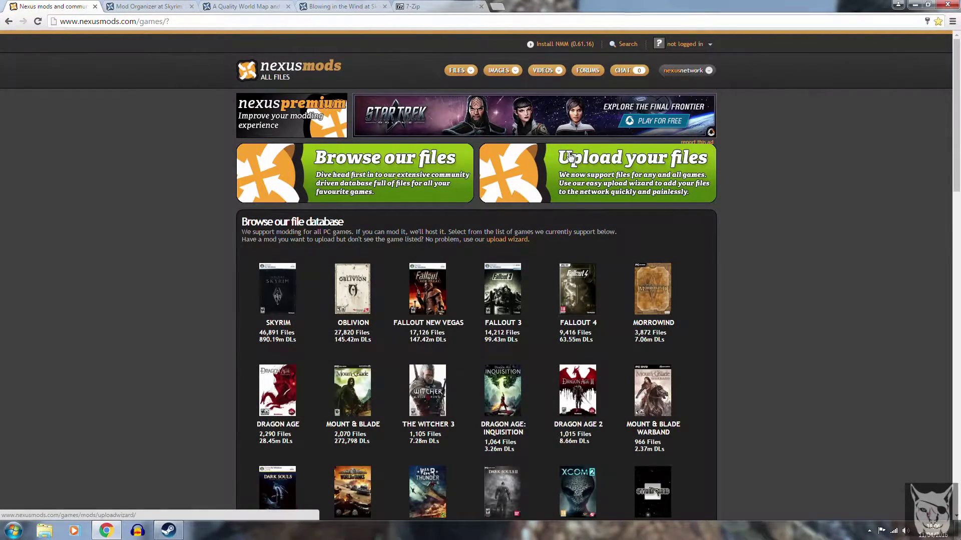
Open the account login on the Nexus Mods website in Chrome.
mouse_move(690, 49)
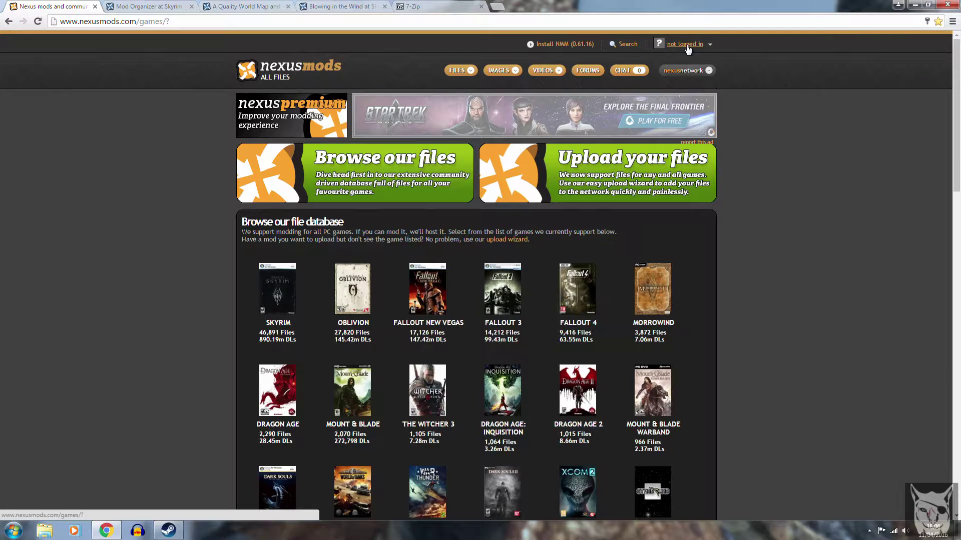
click(688, 46)
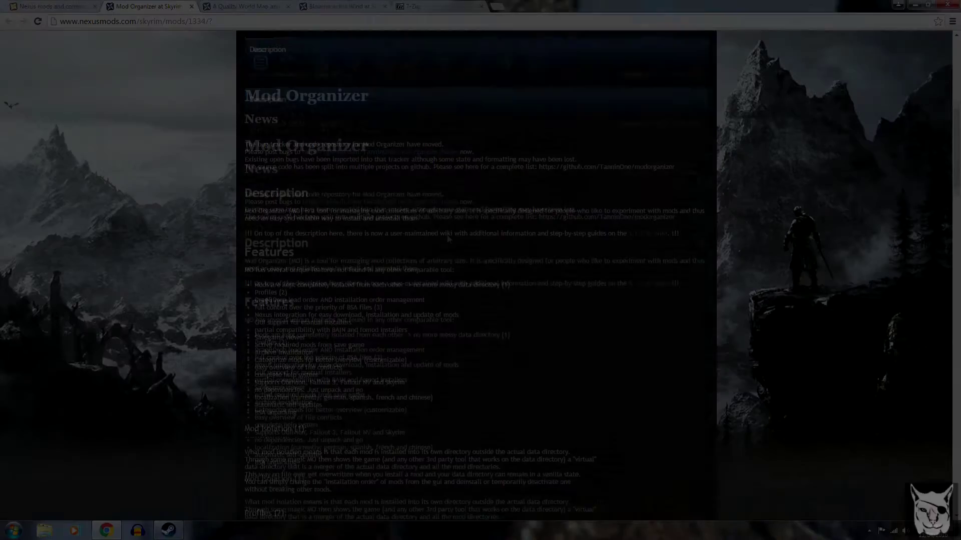
Read through Mod Organizer's description page on Nexus Mods, including its features, supported games, installation notes and FAQ.
scroll(287, 218, down, 2)
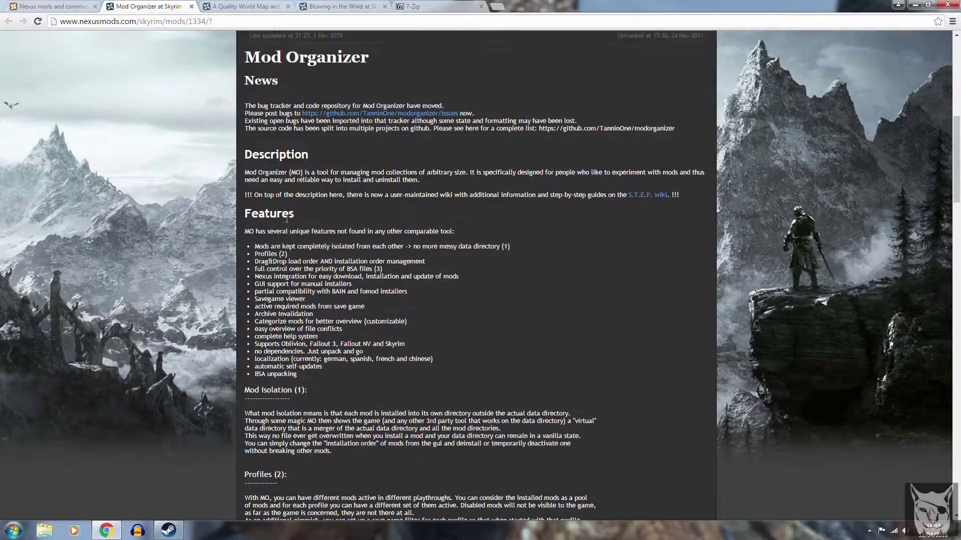
scroll(287, 218, down, 10)
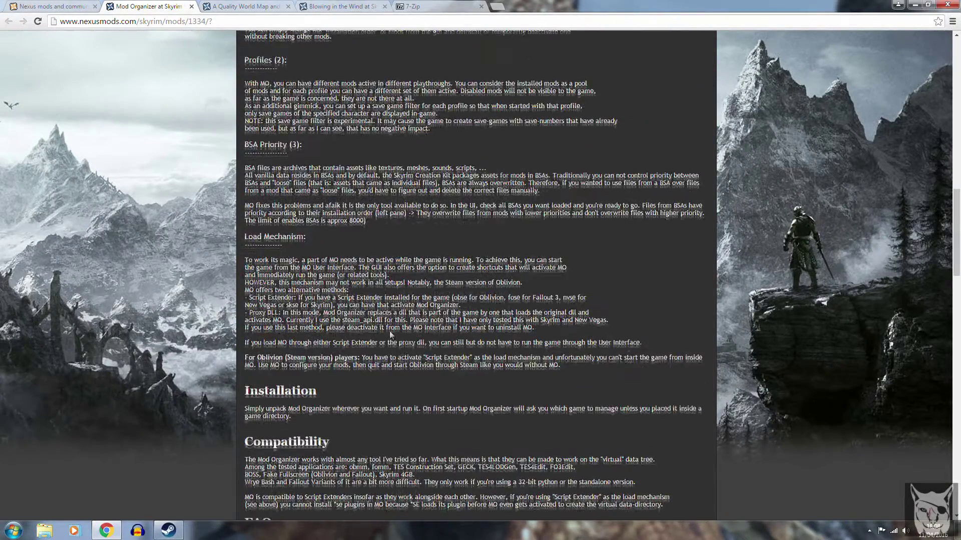
scroll(390, 333, down, 15)
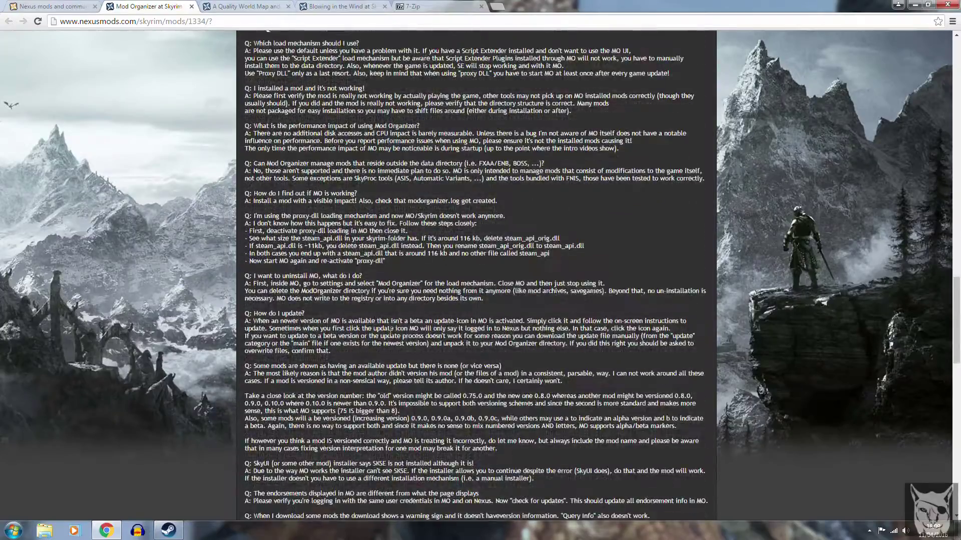
scroll(390, 332, down, 7)
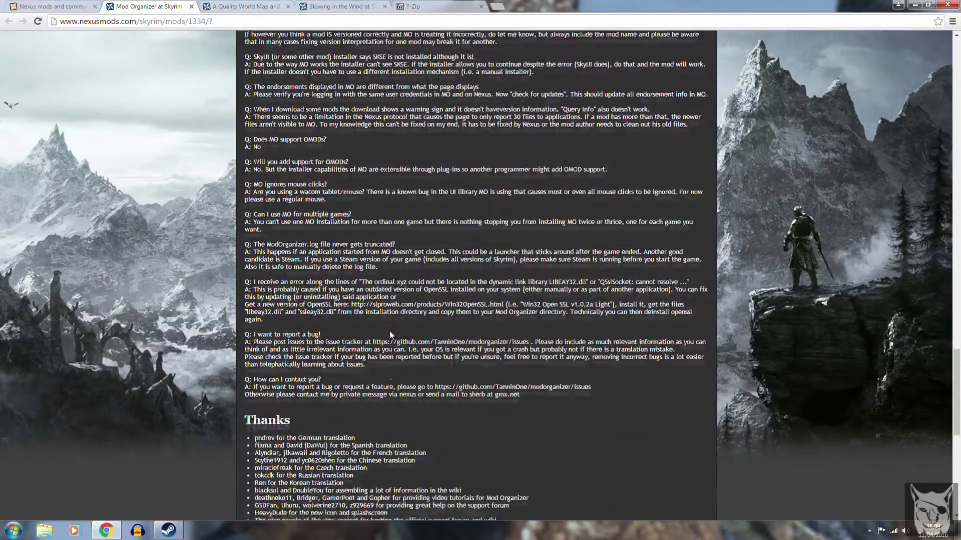
scroll(389, 332, up, 6)
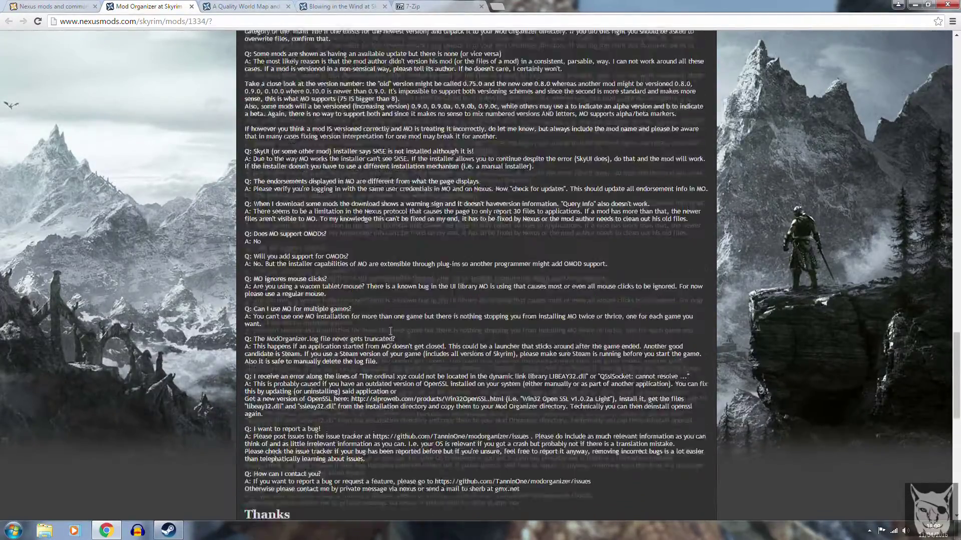
scroll(391, 335, up, 14)
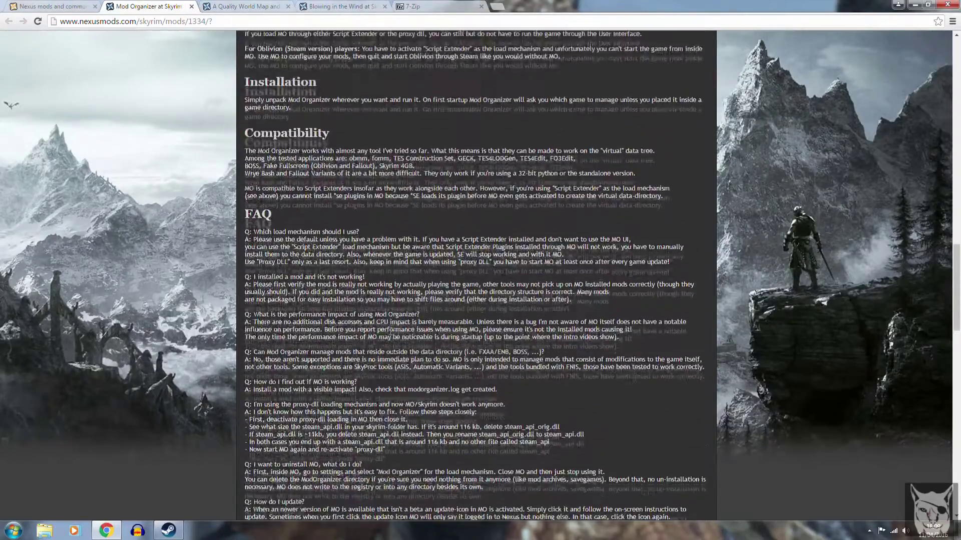
scroll(389, 330, up, 15)
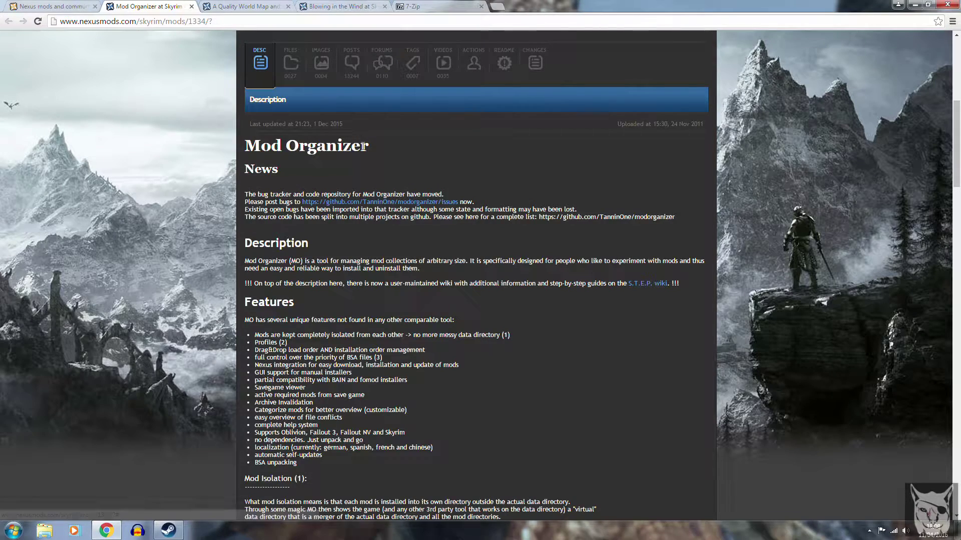
scroll(363, 146, down, 2)
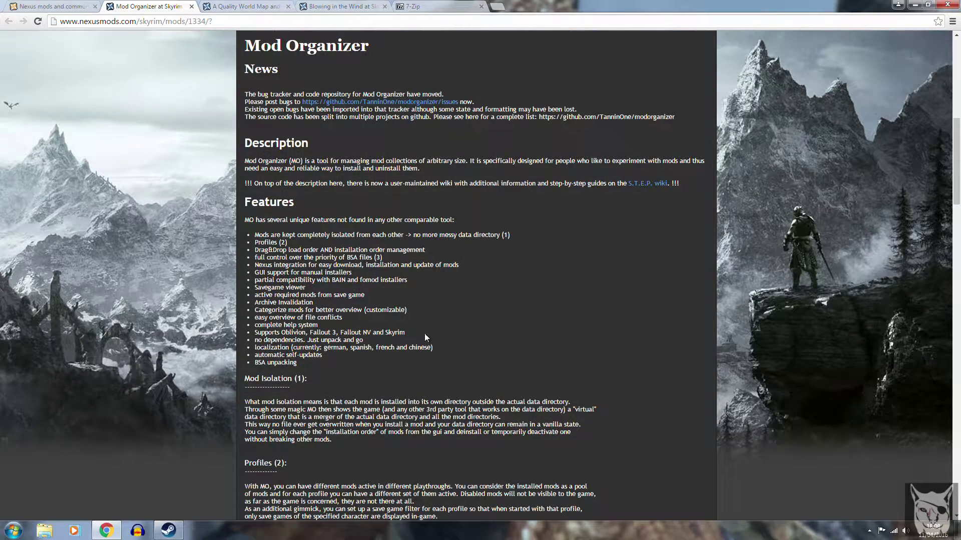
drag(404, 333, 283, 333)
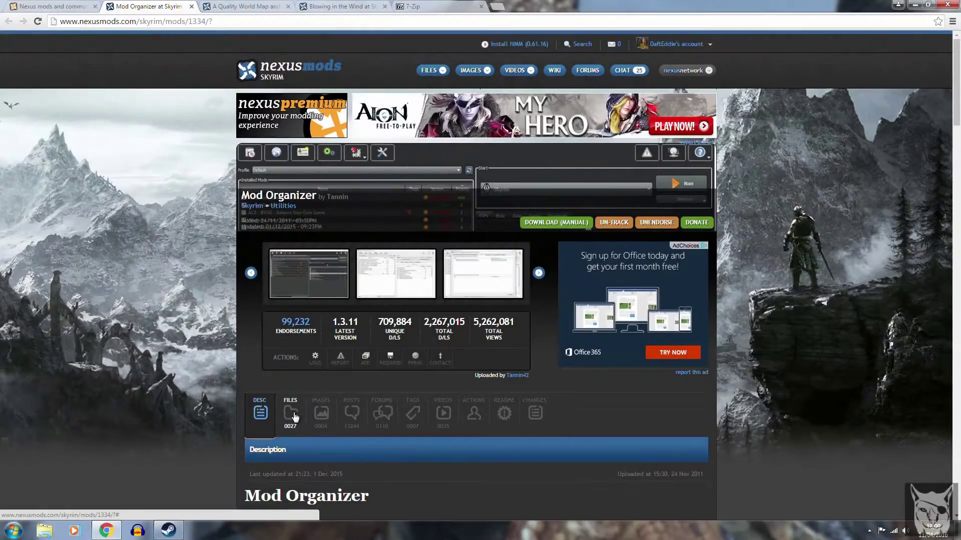
Open Mod Organizer's list of files and examine the Windows compatibility note for the v1_3_11 installer.
click(291, 414)
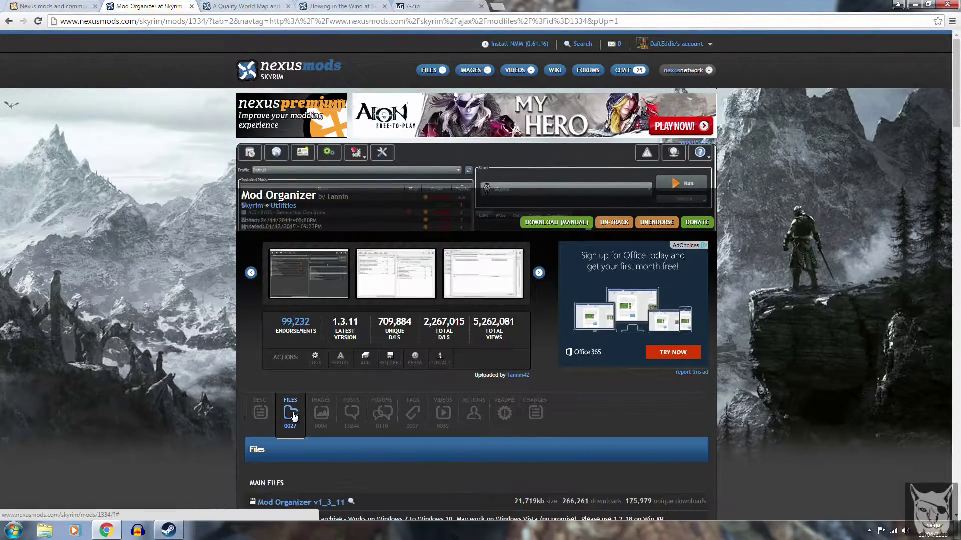
scroll(293, 416, down, 3)
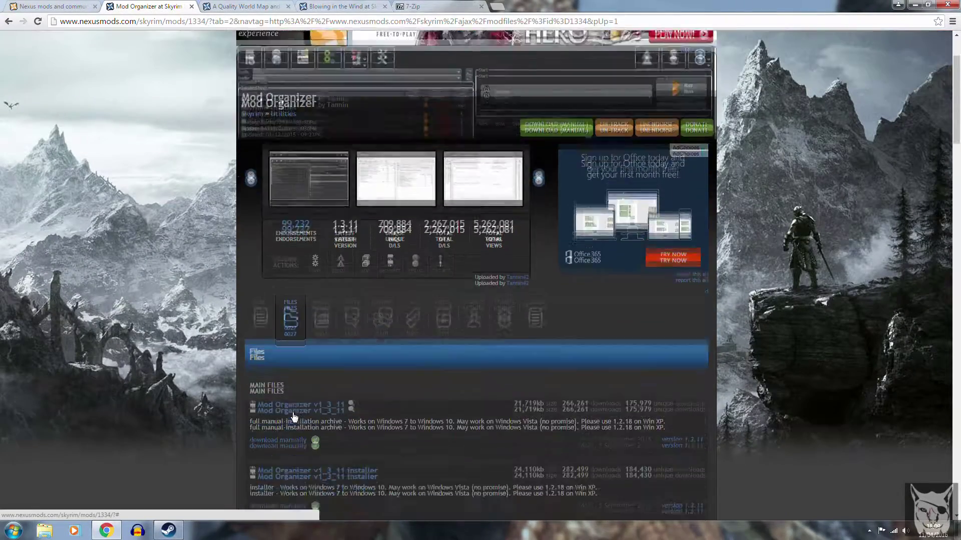
scroll(293, 417, down, 2)
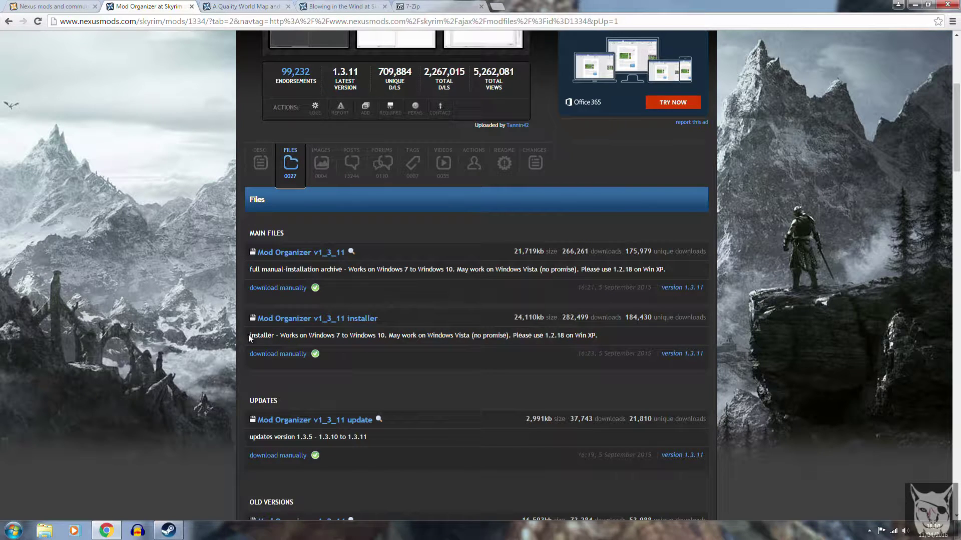
drag(251, 336, 385, 334)
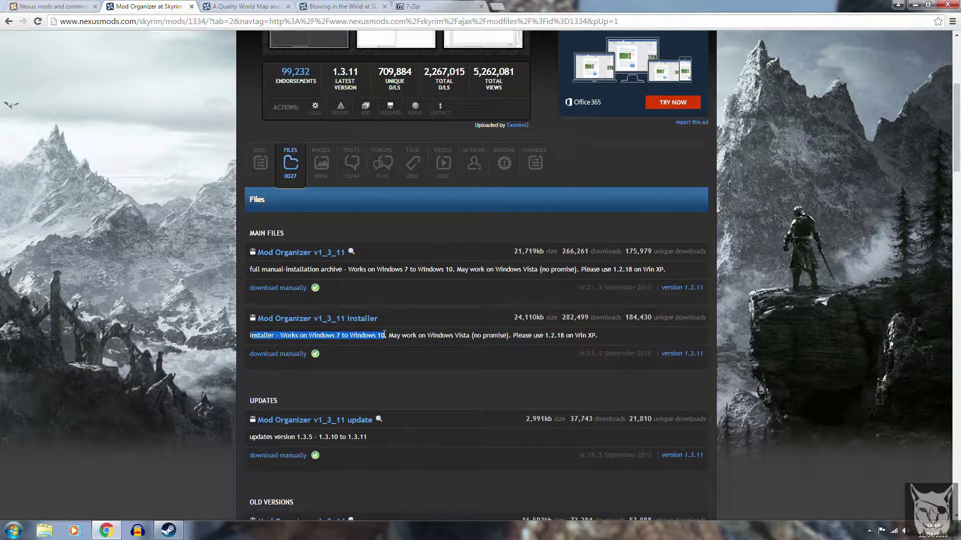
drag(385, 334, 603, 336)
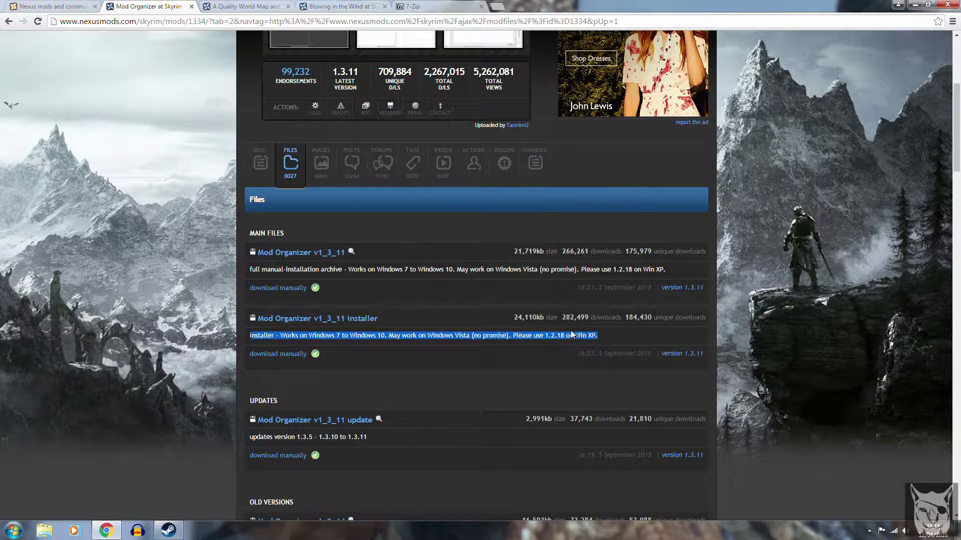
Manually download the Mod Organizer v1_2_18 installer from the old versions and dismiss the download notice.
scroll(589, 344, down, 6)
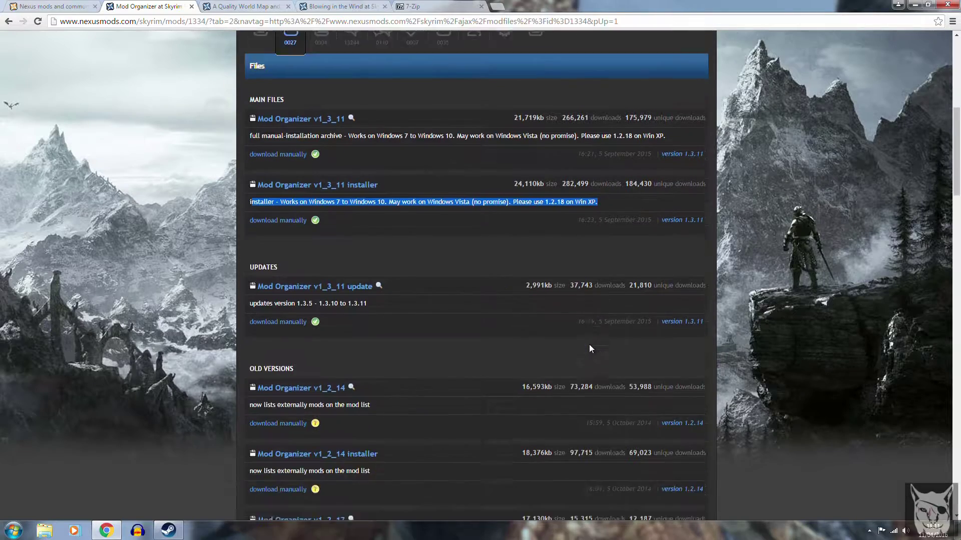
scroll(589, 345, down, 6)
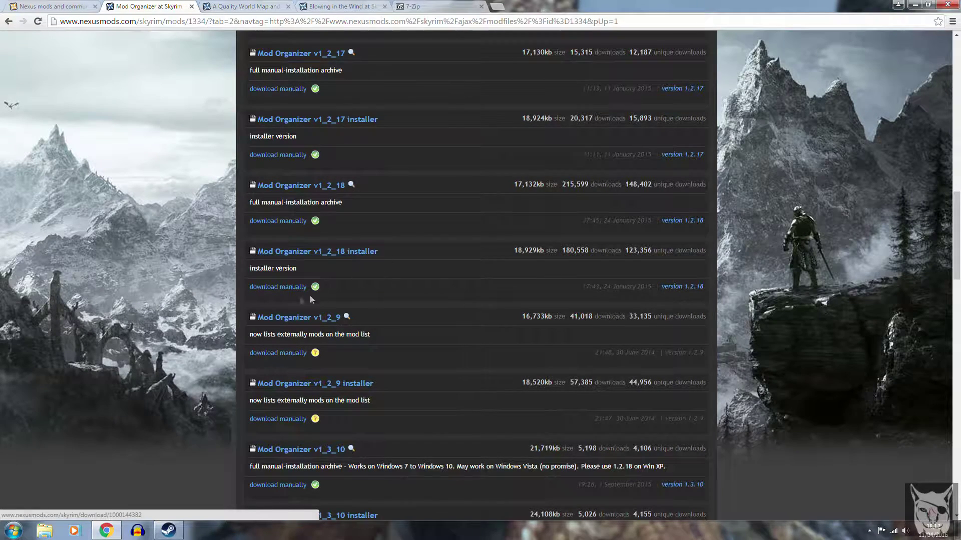
click(277, 289)
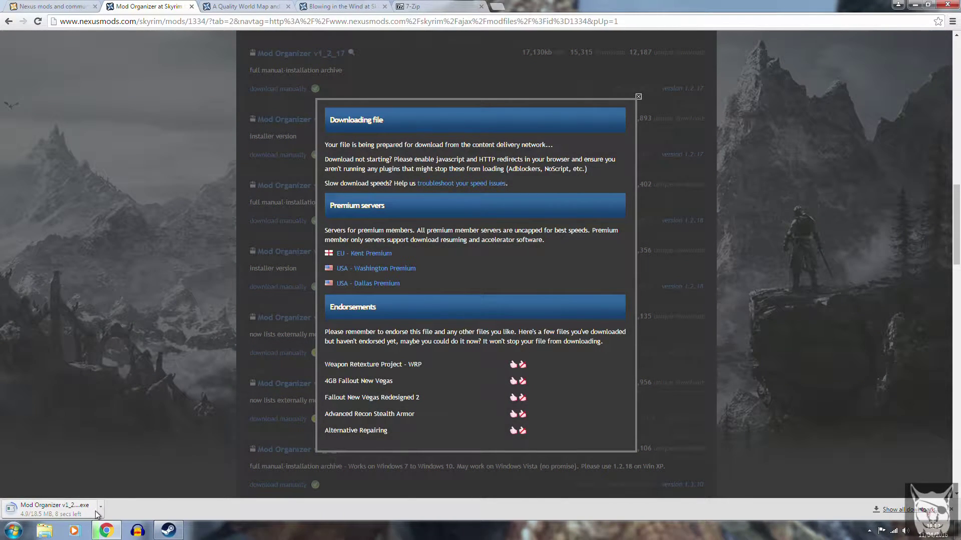
click(157, 465)
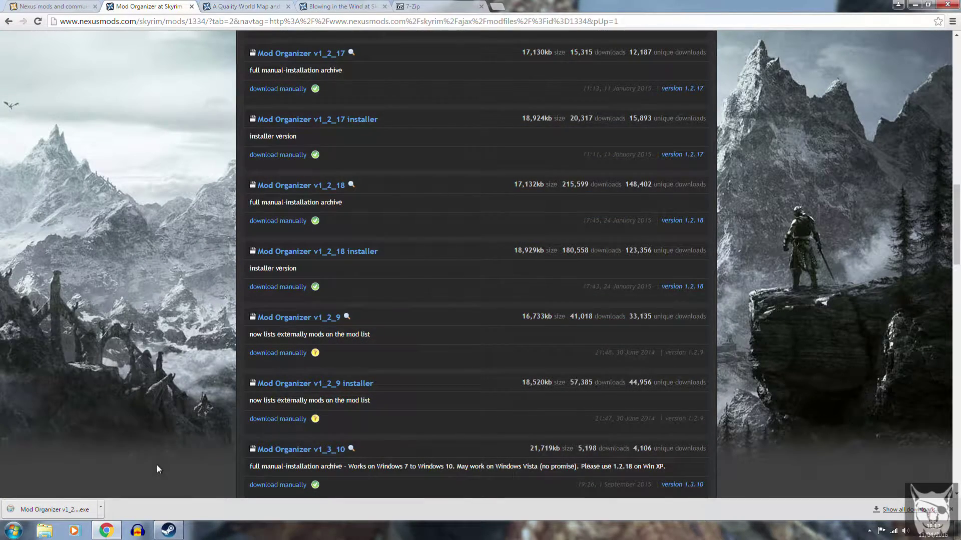
Show the downloaded Mod Organizer v1_2_18 installer in its folder, run it as administrator and allow it to make changes.
click(100, 509)
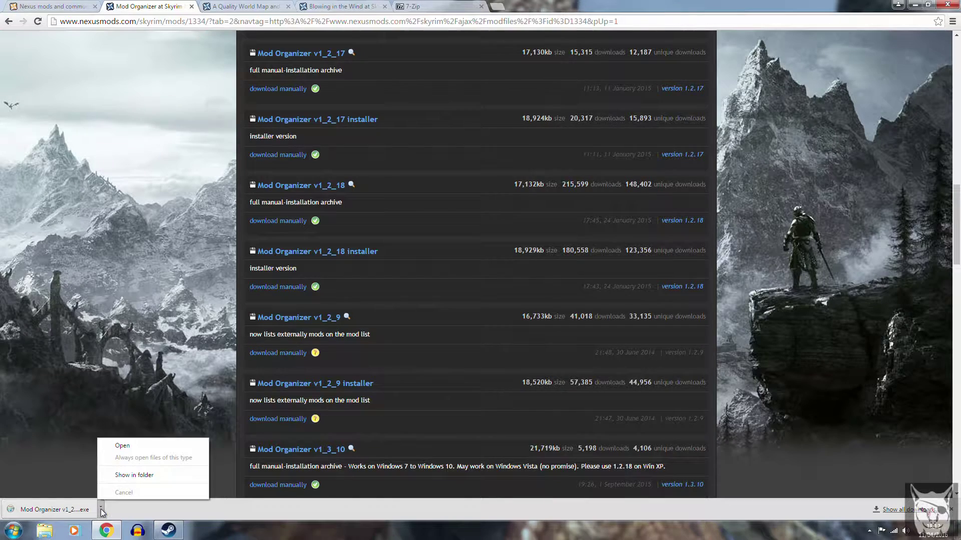
click(146, 474)
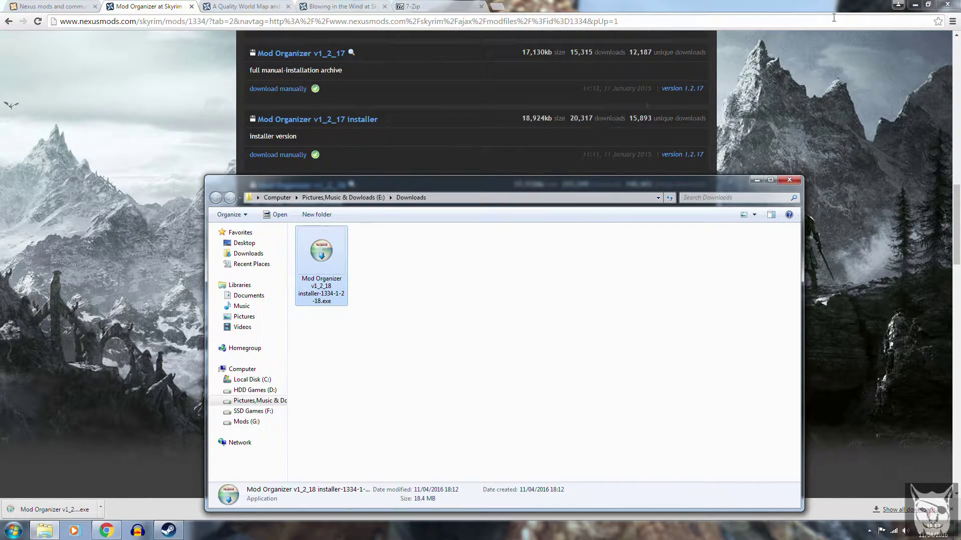
click(915, 6)
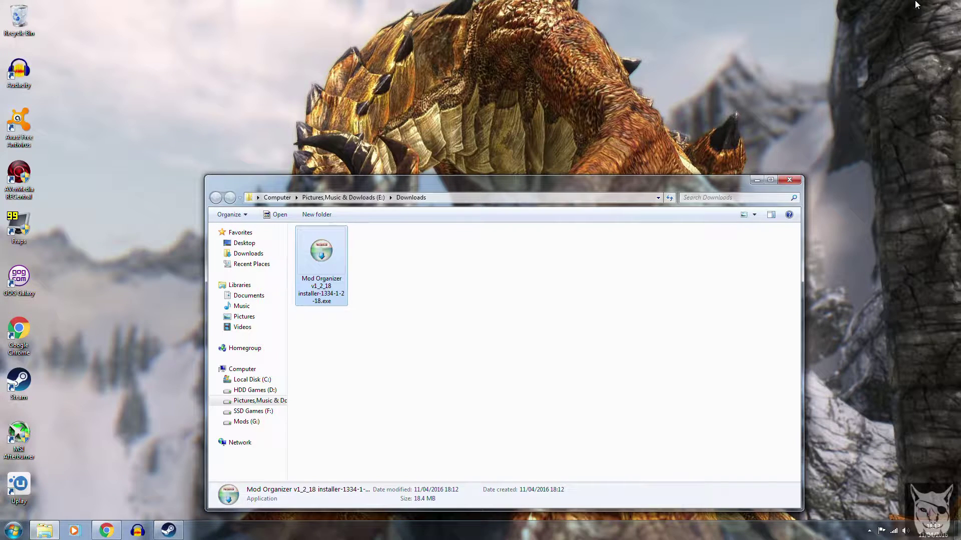
right_click(326, 253)
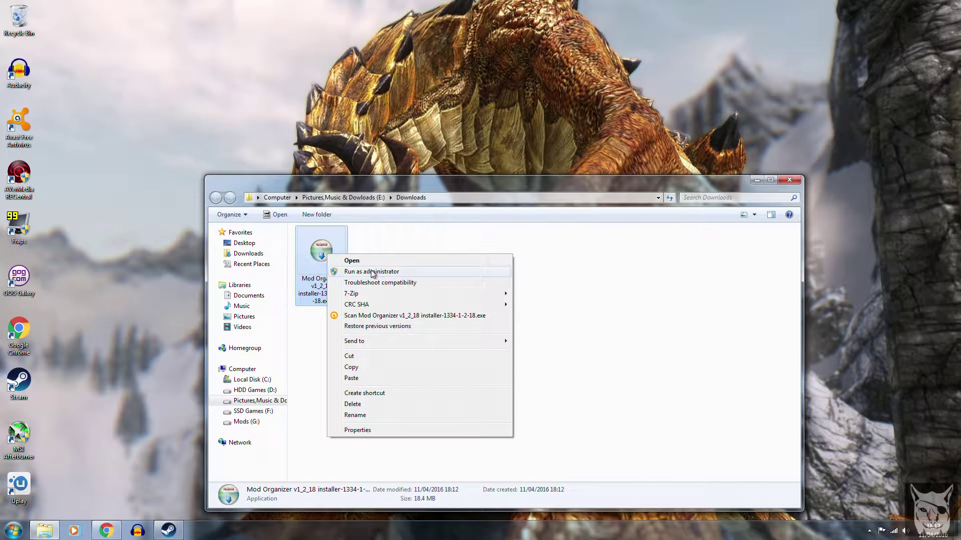
click(370, 272)
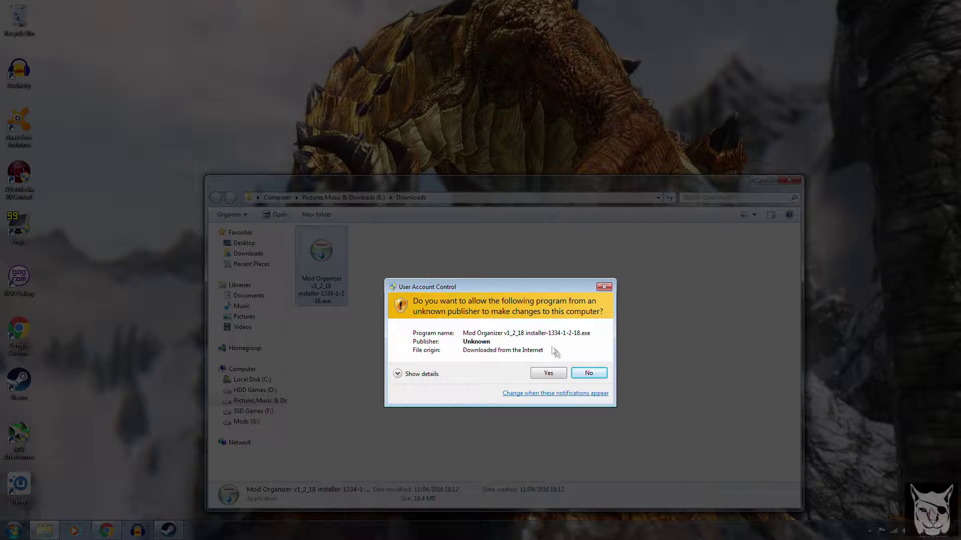
click(548, 373)
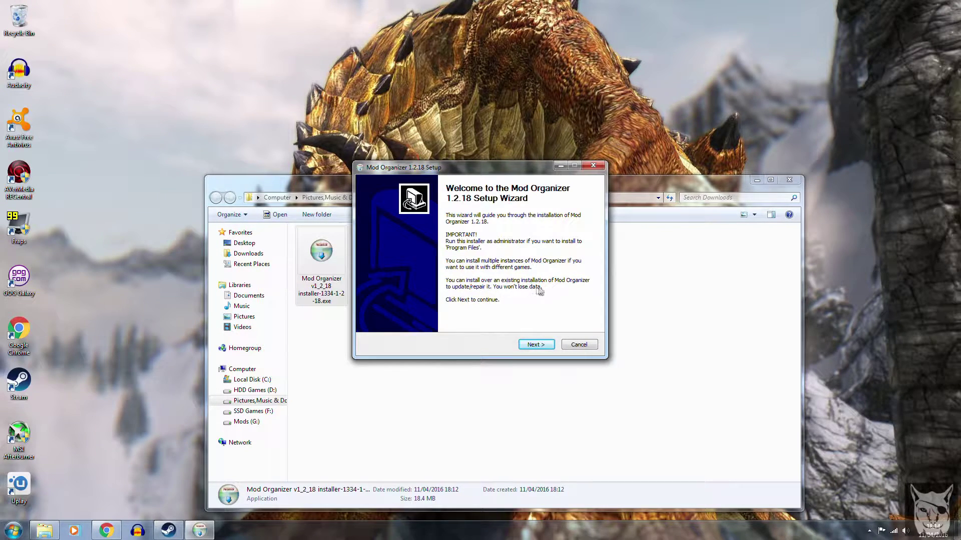
Accept the setup wizard's license agreement and add the Handle Nexus Links and Startmenu Shortcut components to the installation.
click(547, 347)
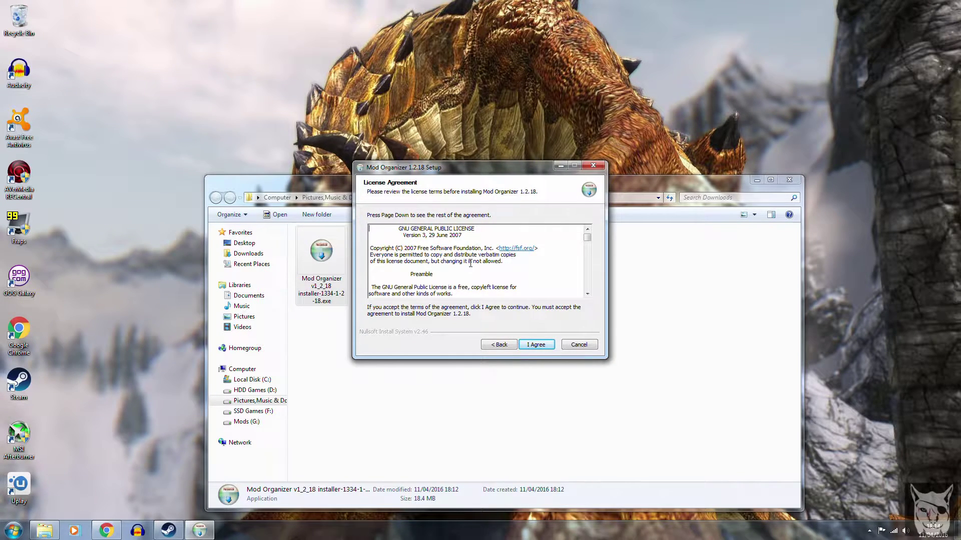
click(538, 346)
mouse_move(475, 310)
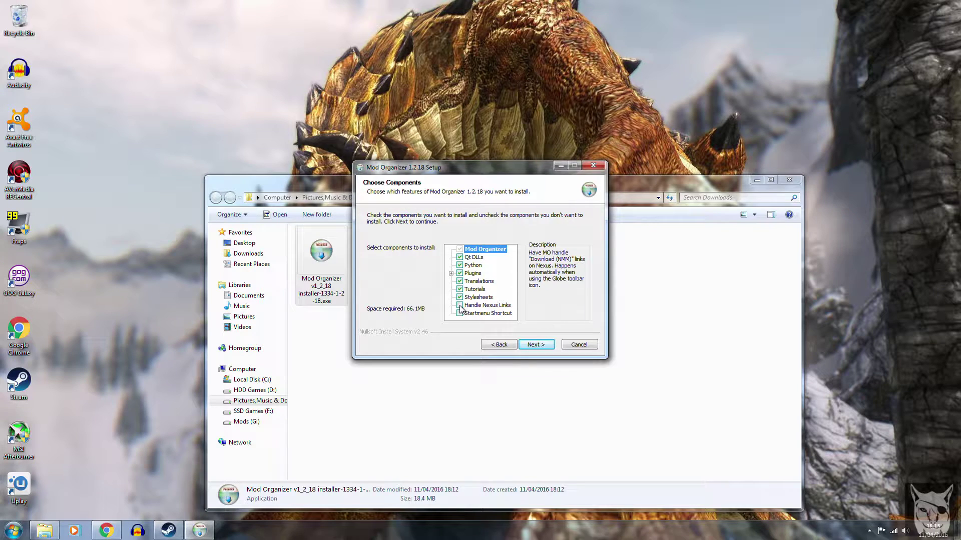
click(459, 305)
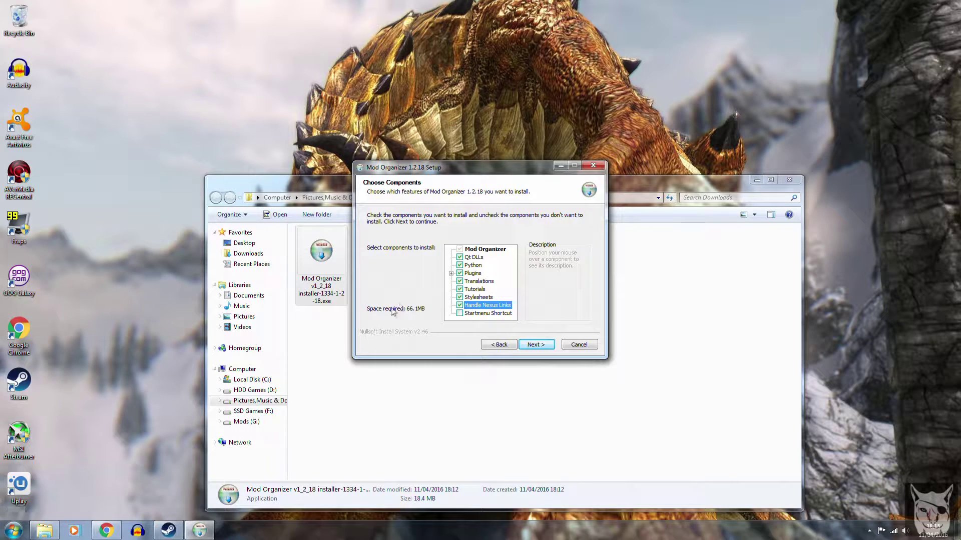
click(460, 313)
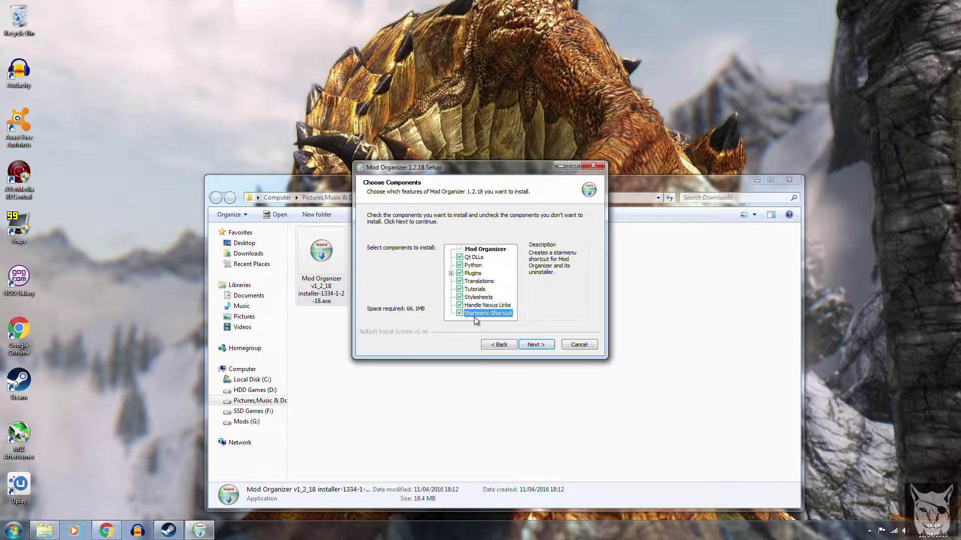
click(536, 345)
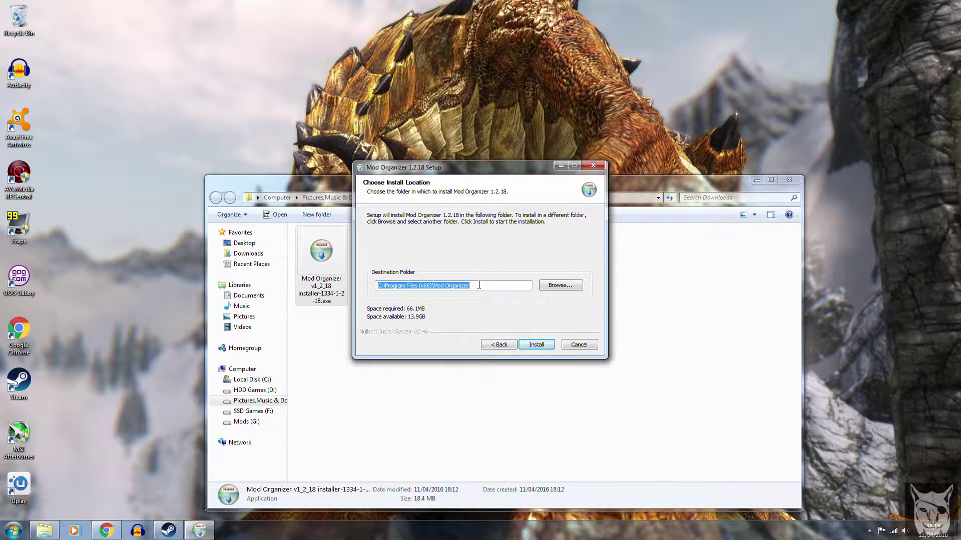
Install Mod Organizer into the default Program Files (x86) folder and launch it with Skyrim as the game to manage.
click(537, 344)
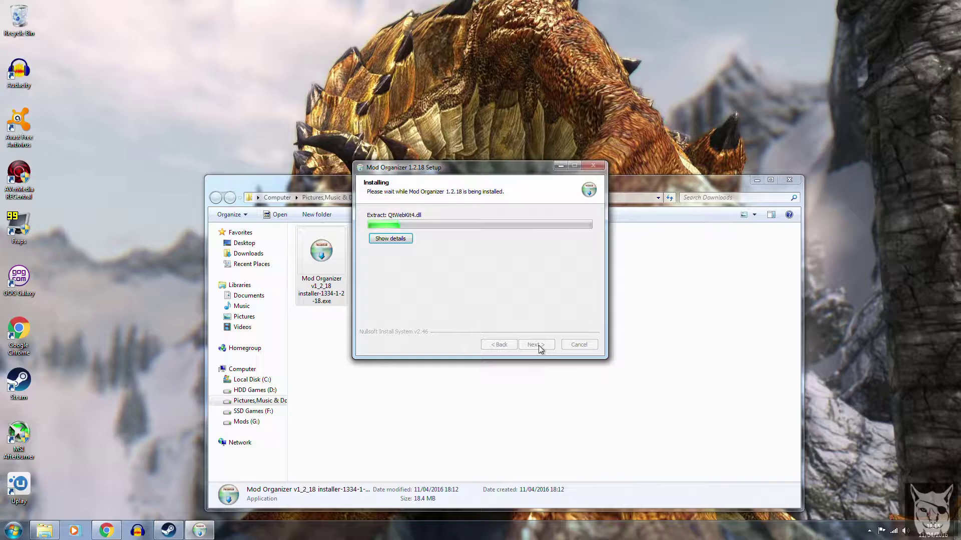
click(755, 182)
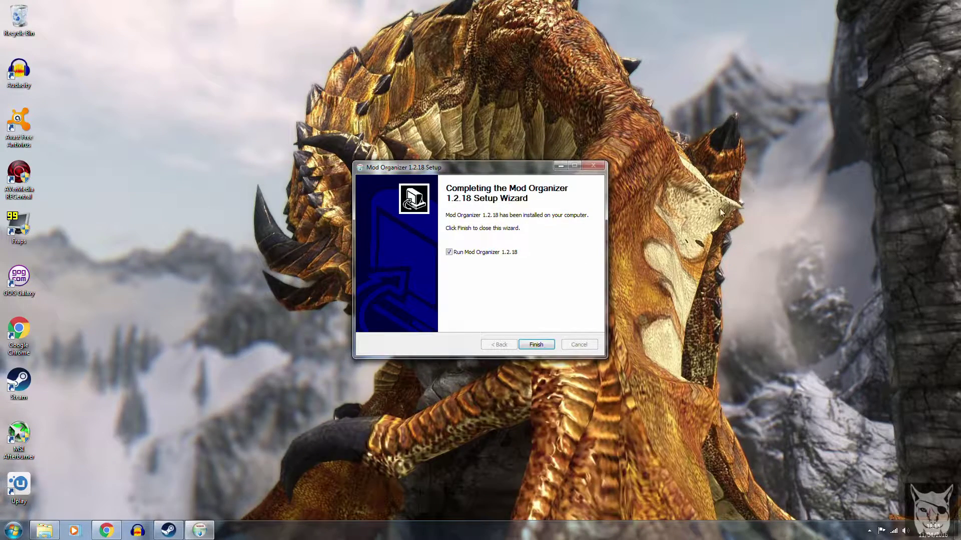
click(538, 345)
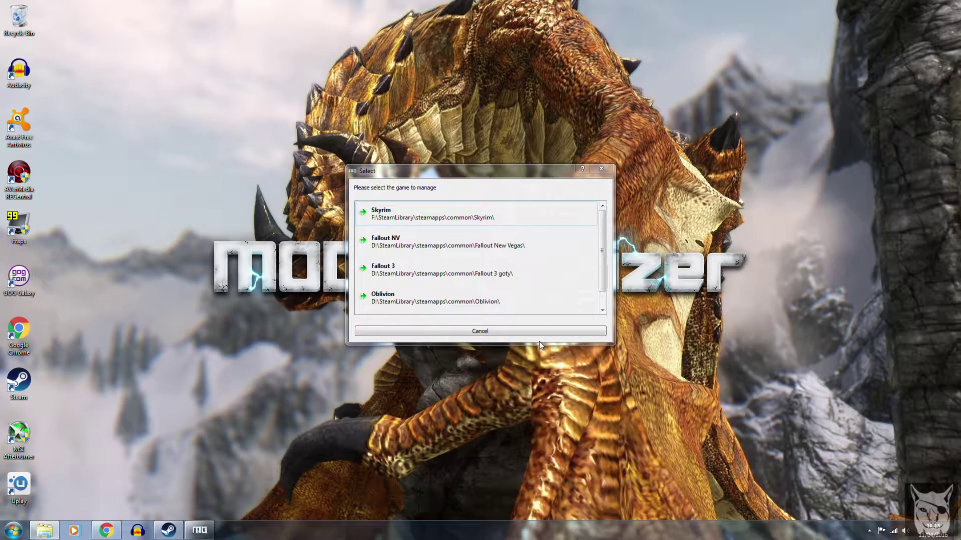
click(433, 218)
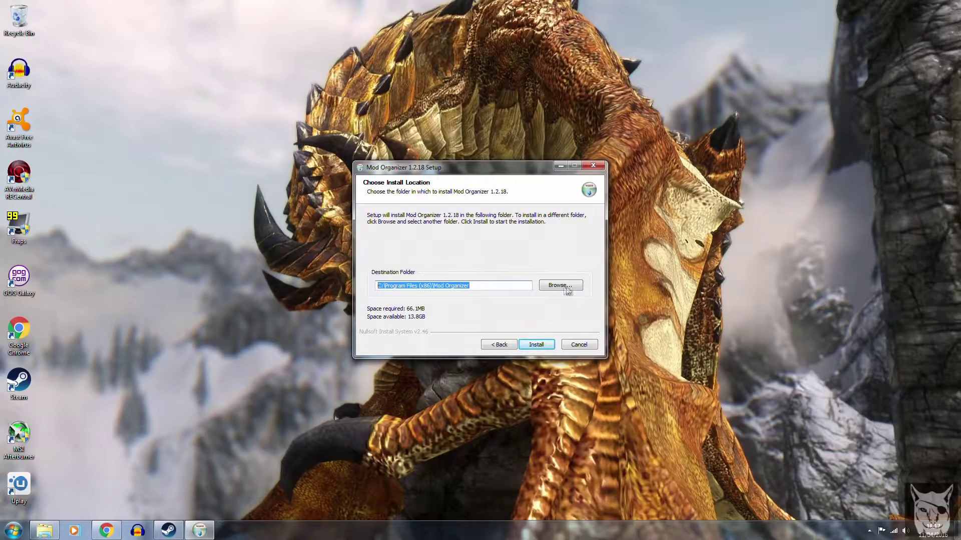
Set the install destination to F:\SteamLibrary\SteamApps\common\Skyrim\Mod Organizer by choosing the Skyrim game folder.
click(563, 286)
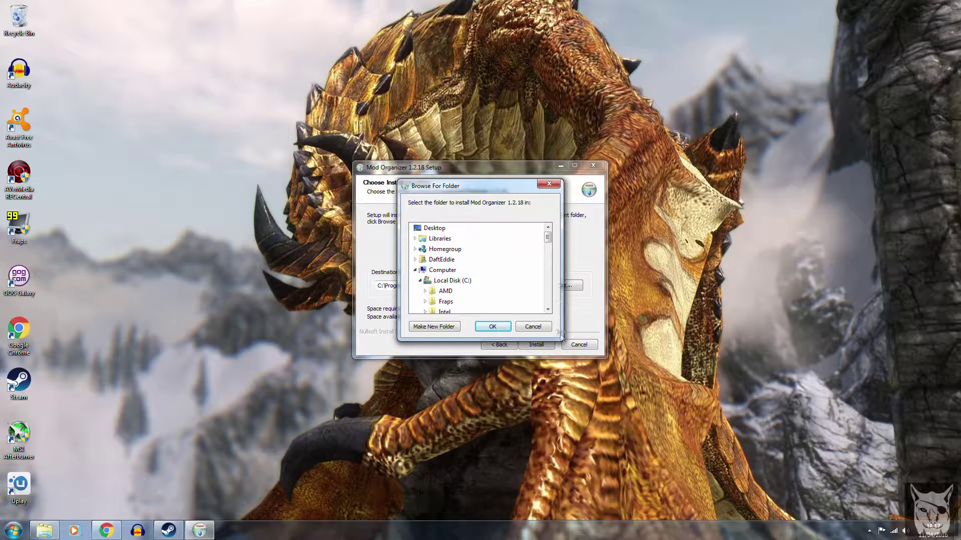
drag(560, 338, 744, 478)
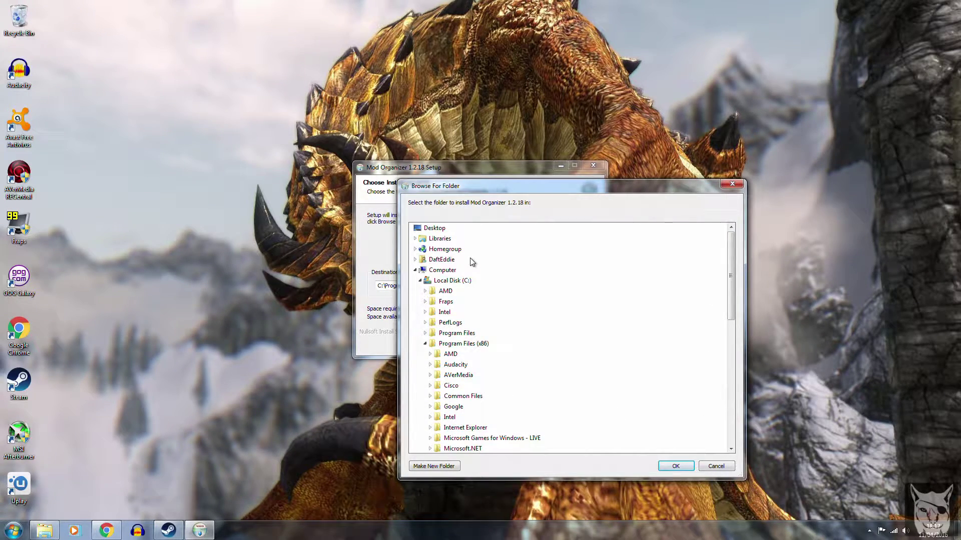
click(420, 281)
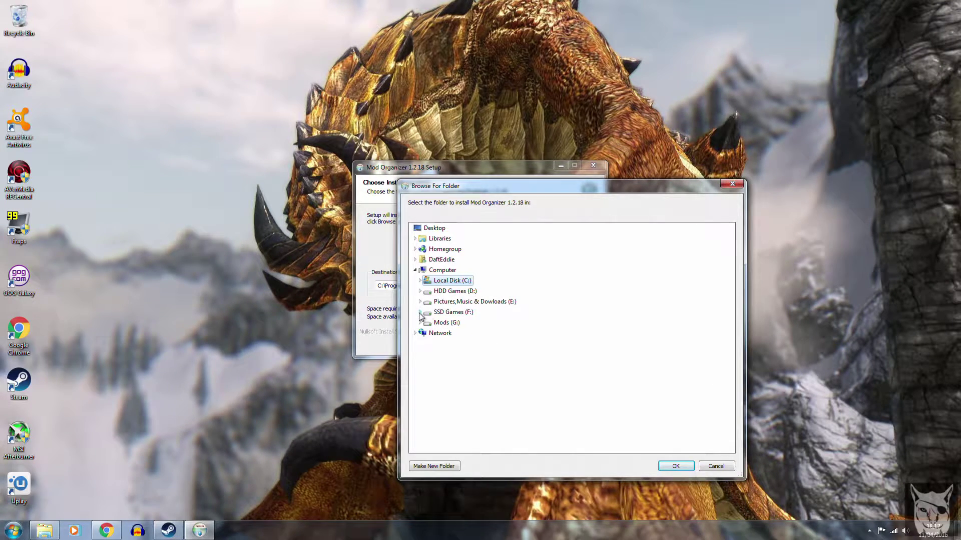
click(420, 312)
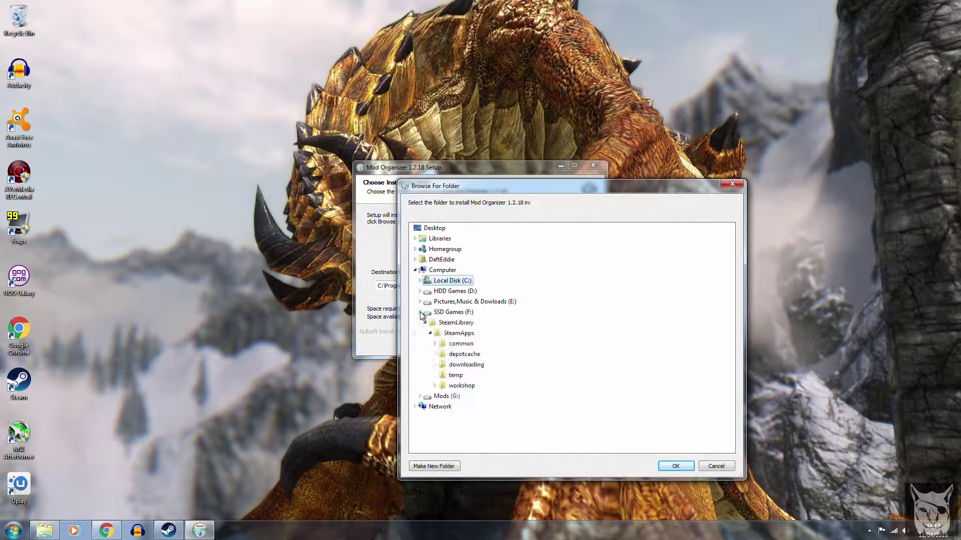
click(435, 344)
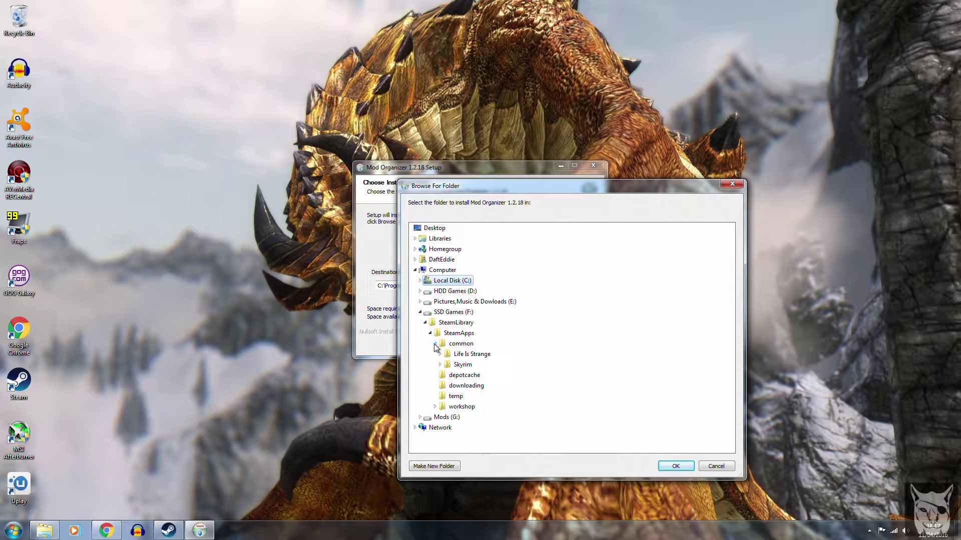
click(461, 365)
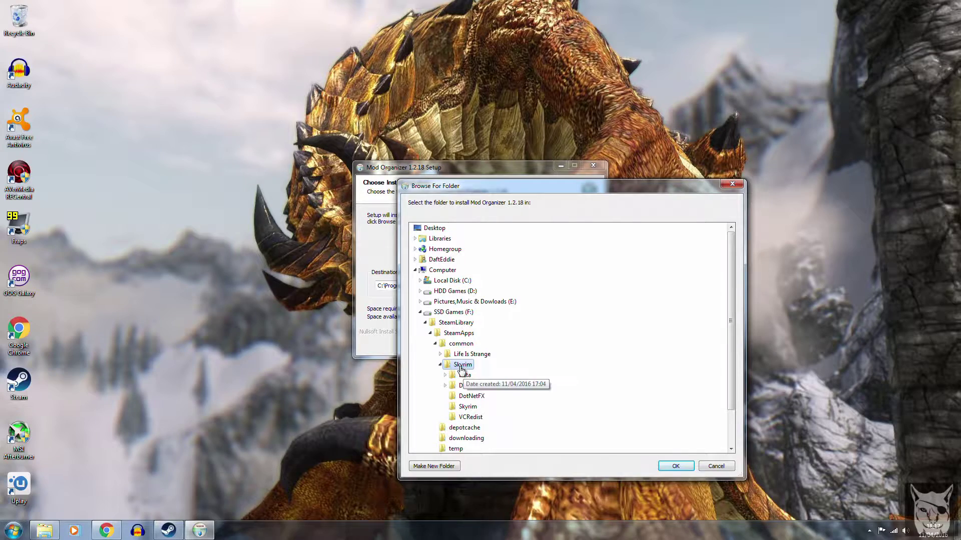
click(676, 466)
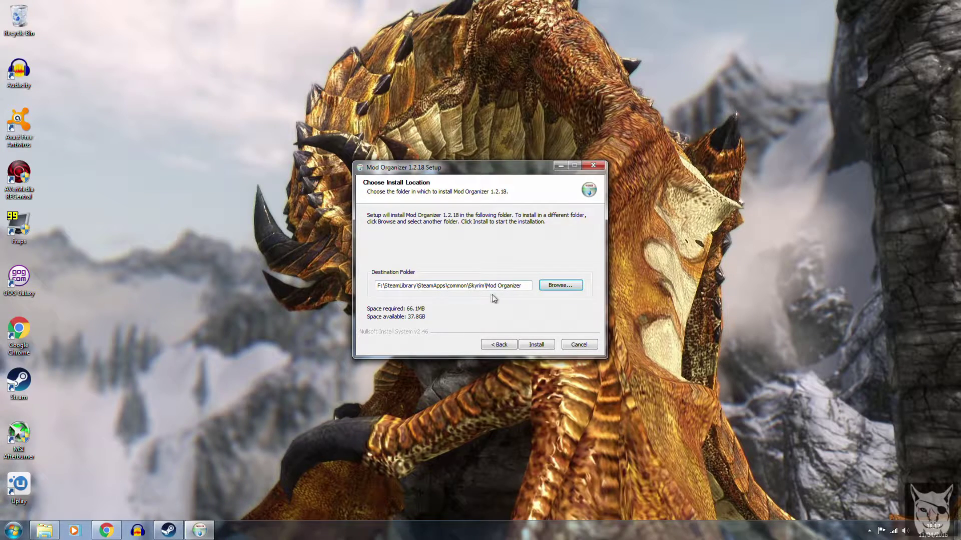
Install Mod Organizer 1.2.18 and launch it, dismissing the message of the day and declining the first-start tutorial.
click(538, 345)
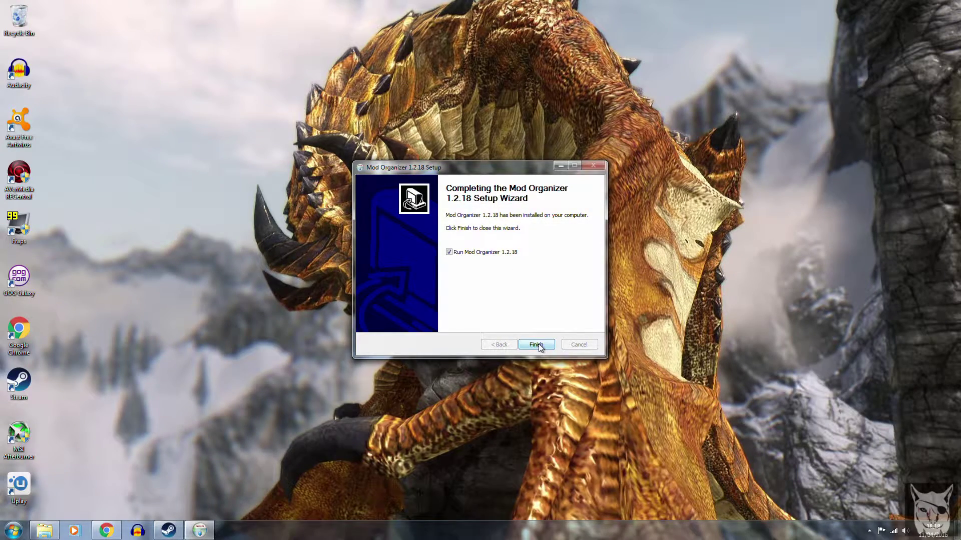
click(537, 345)
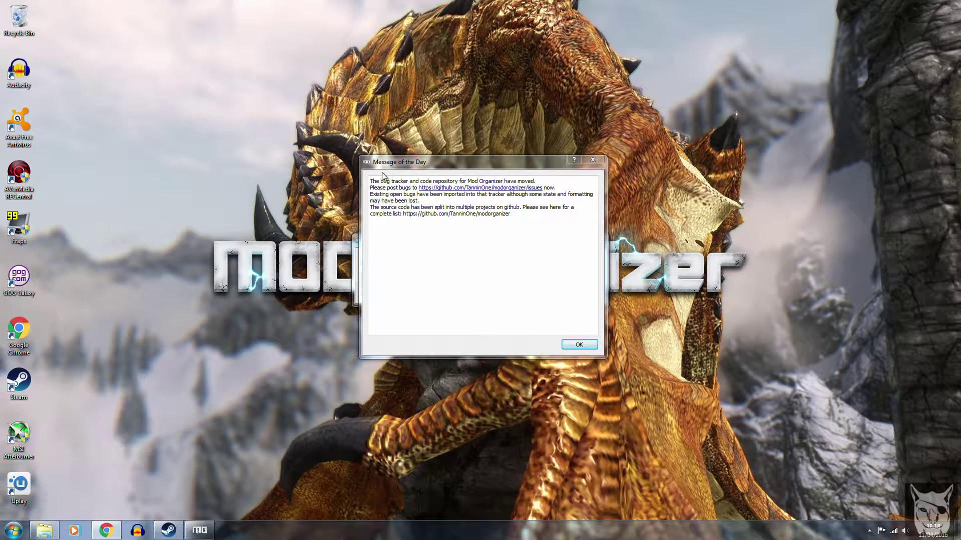
click(579, 345)
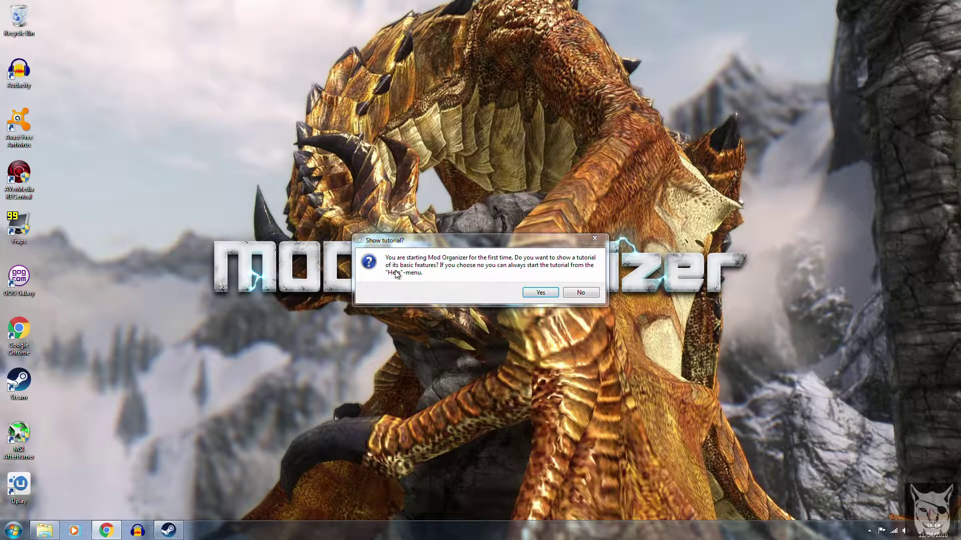
click(581, 294)
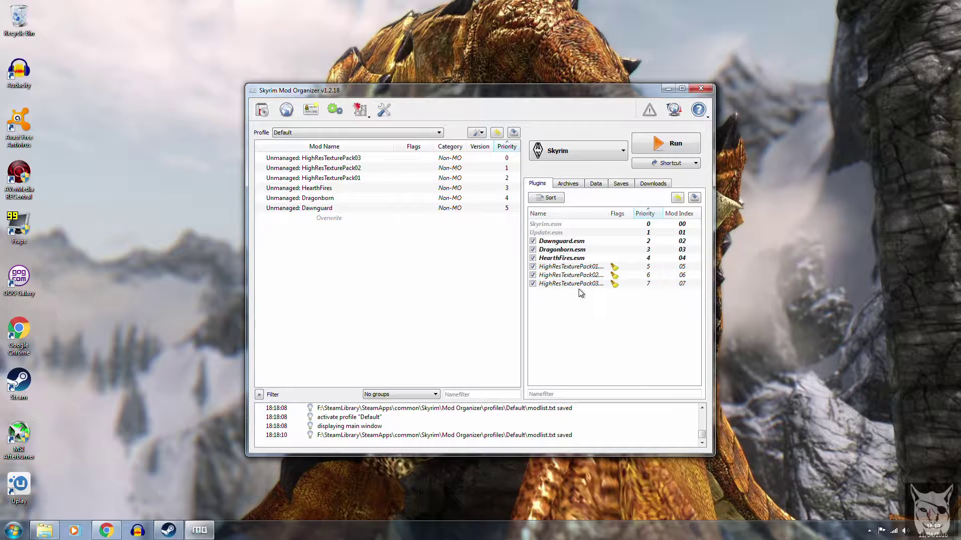
Maximize the Mod Organizer window and start the First Steps tutorial.
click(682, 89)
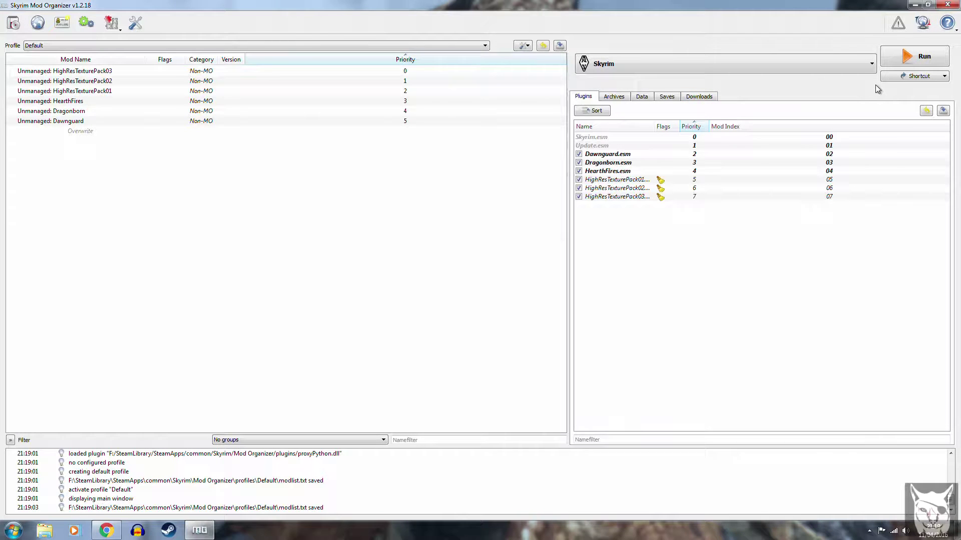
click(949, 26)
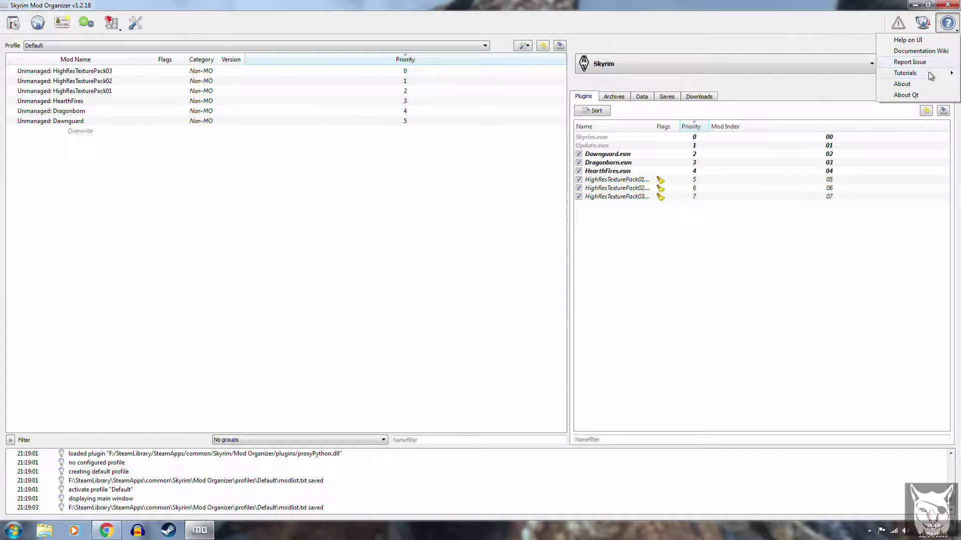
mouse_move(923, 74)
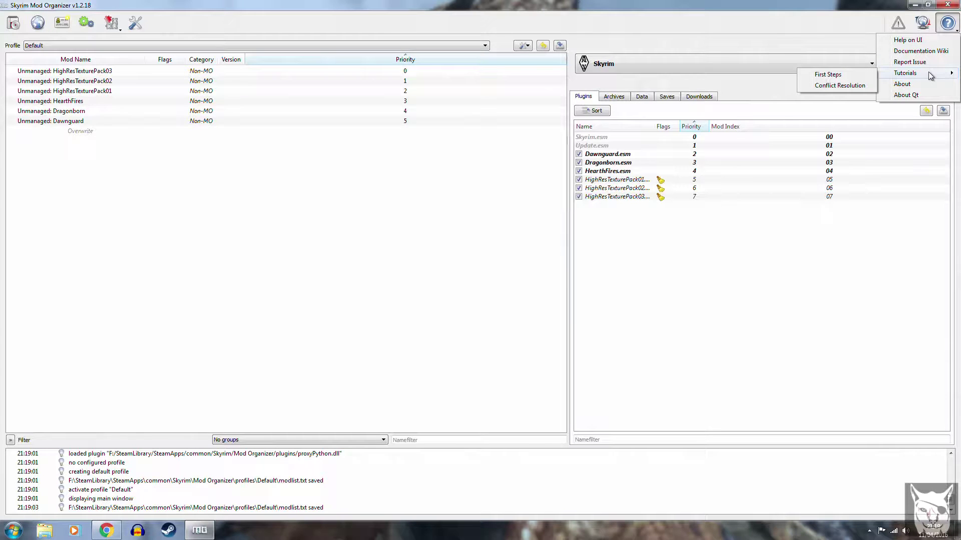
click(842, 75)
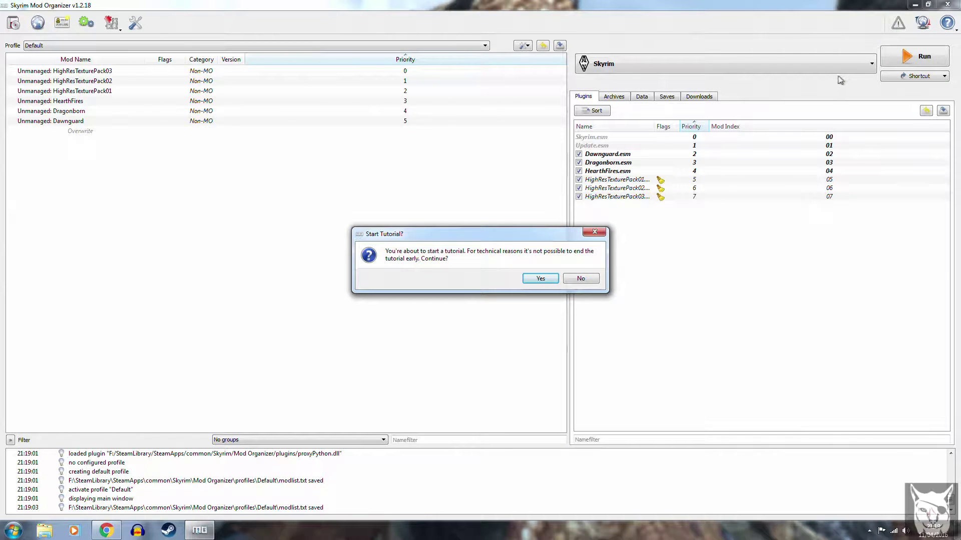
click(541, 279)
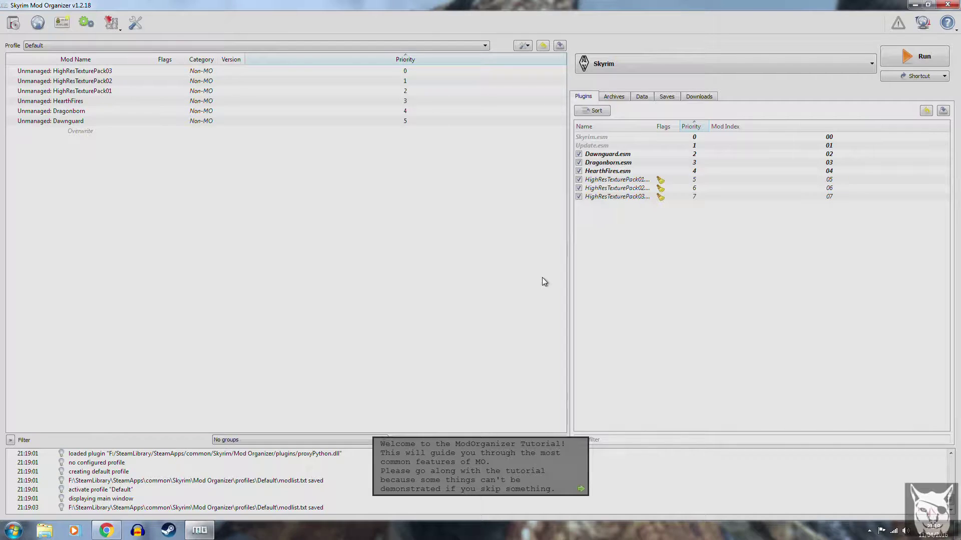
Advance through the tutorial's welcome and problem-hint messages and open the help options it points out.
click(568, 484)
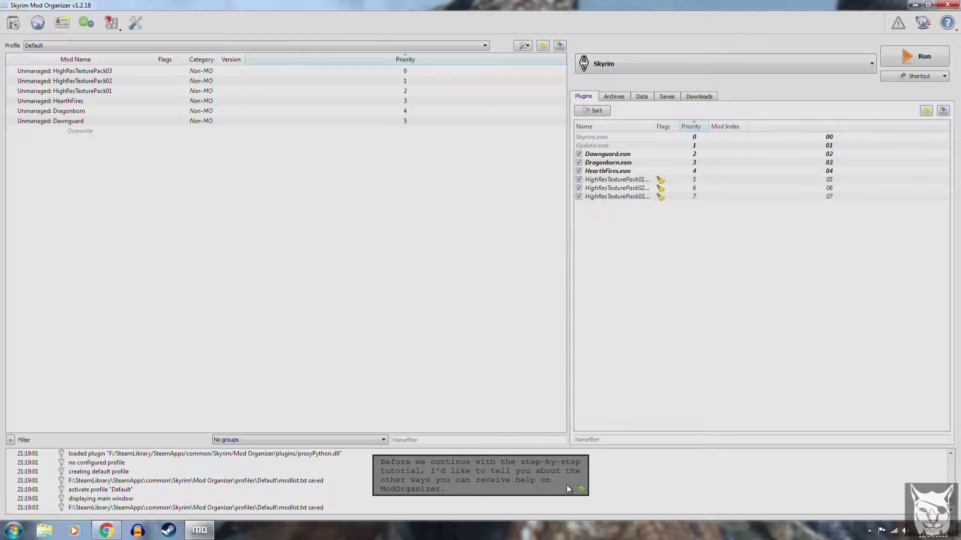
click(566, 485)
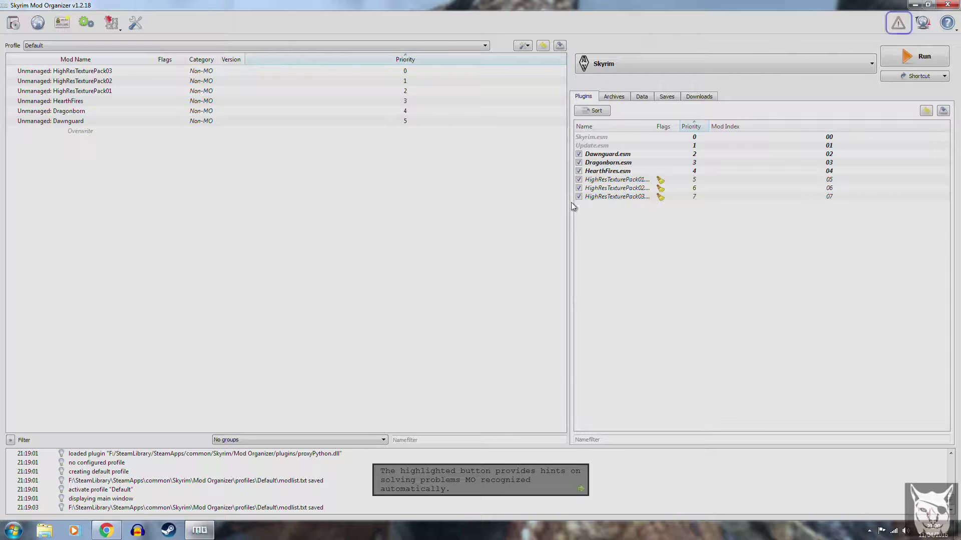
click(563, 489)
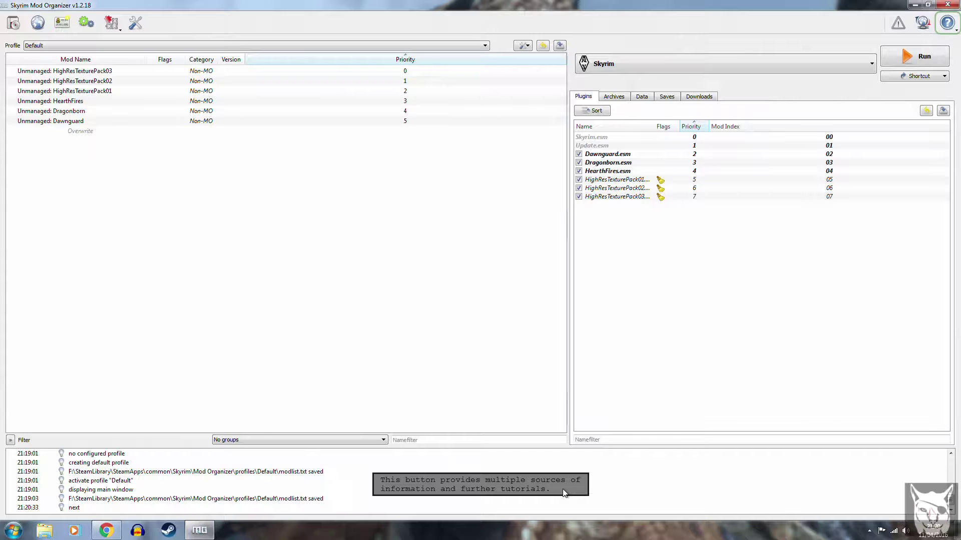
click(948, 23)
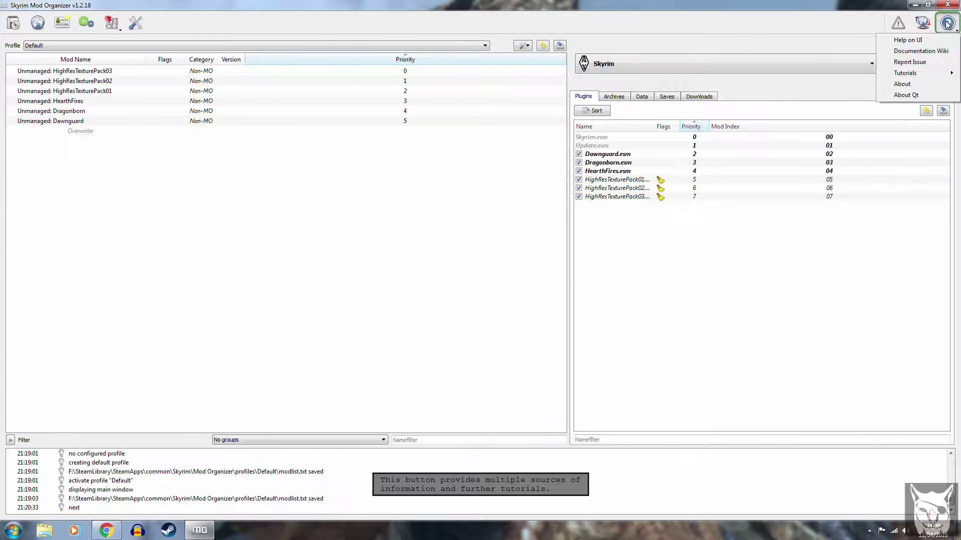
Advance the tutorial past the help options, tooltip and mod list explanations.
click(915, 220)
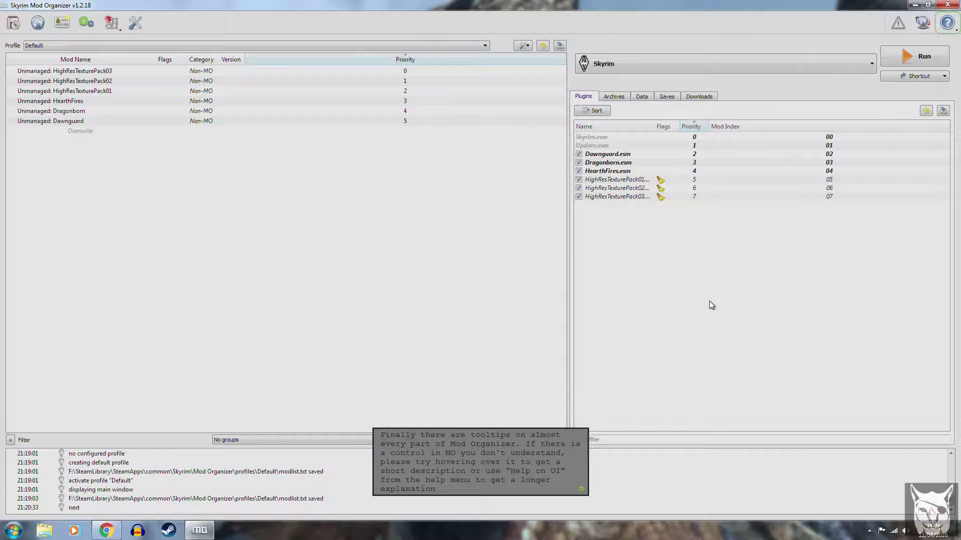
click(575, 477)
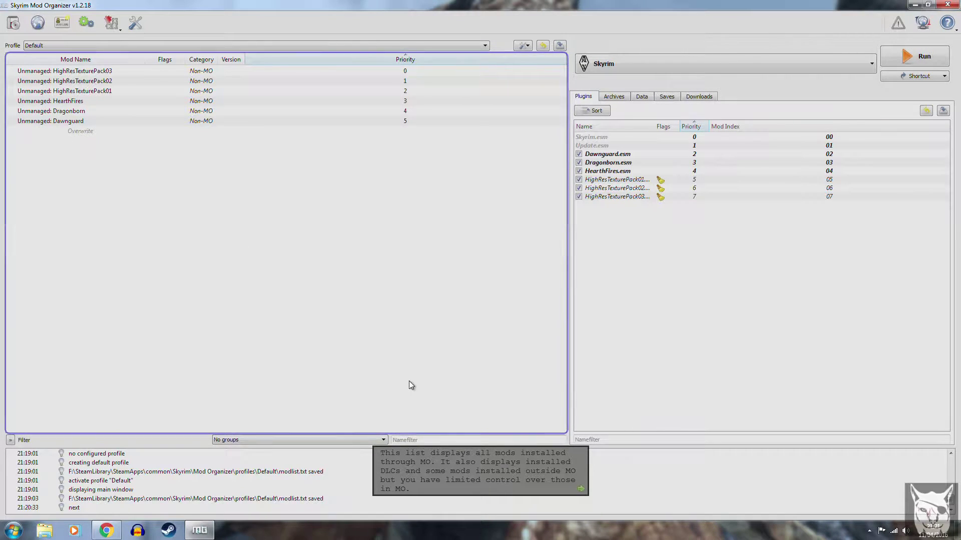
click(510, 485)
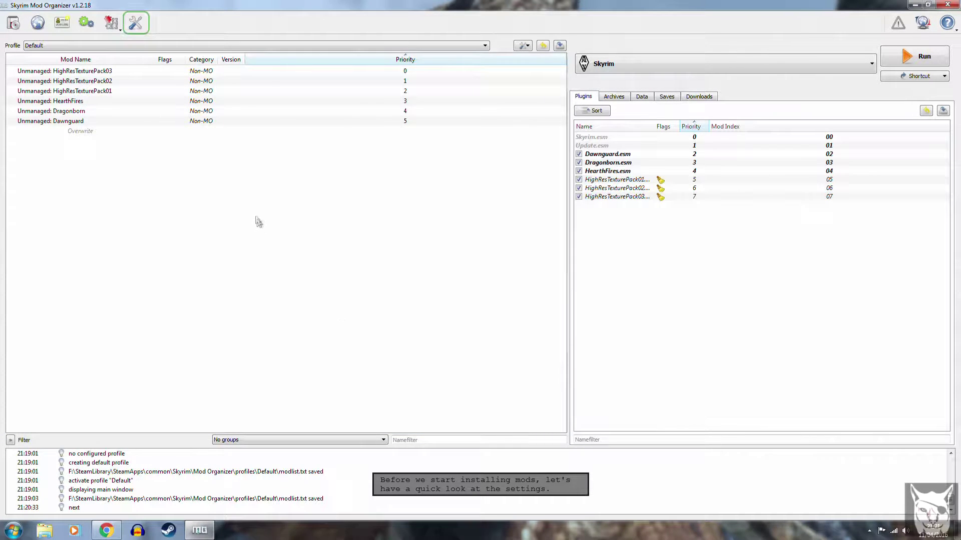
Open the Nexus settings and advance through the tutorial hints about download-manager links and stored credentials.
click(135, 24)
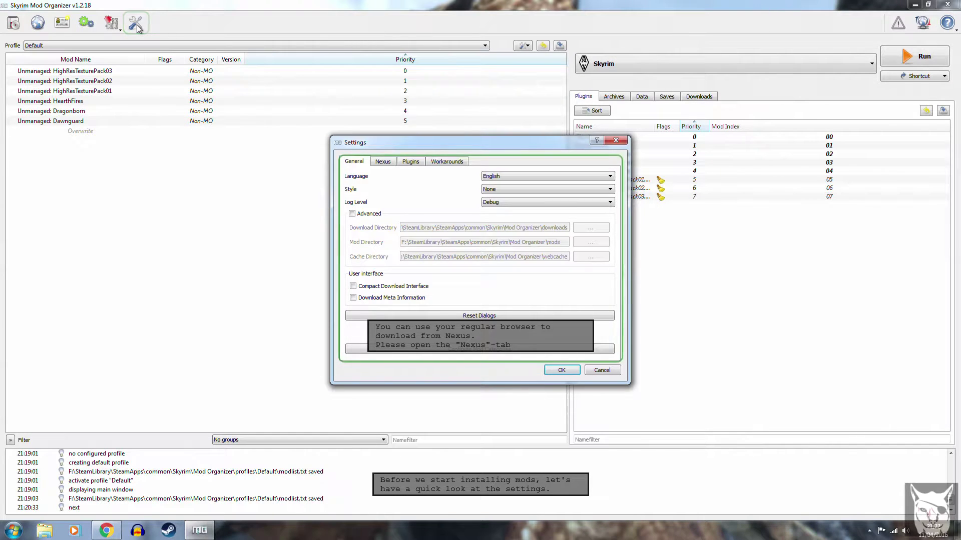
click(383, 162)
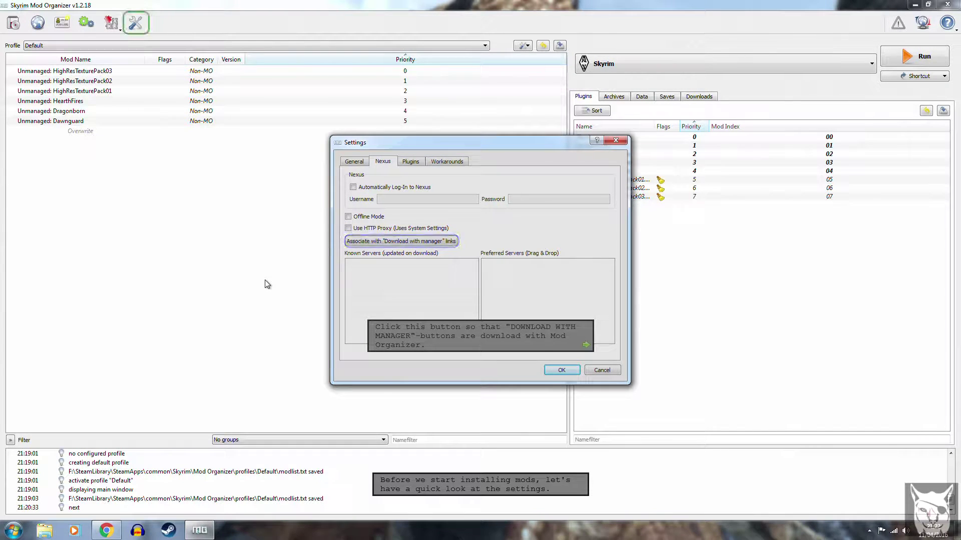
click(432, 336)
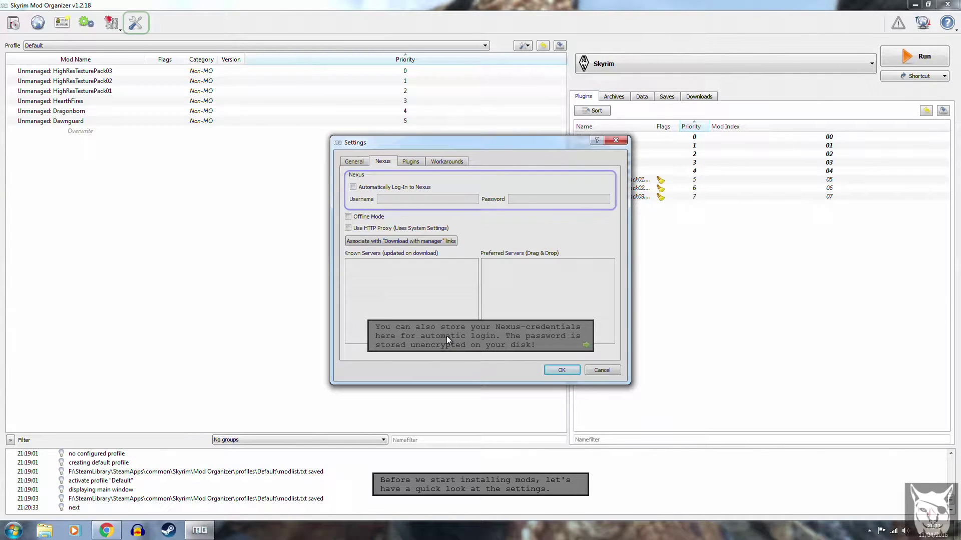
click(448, 340)
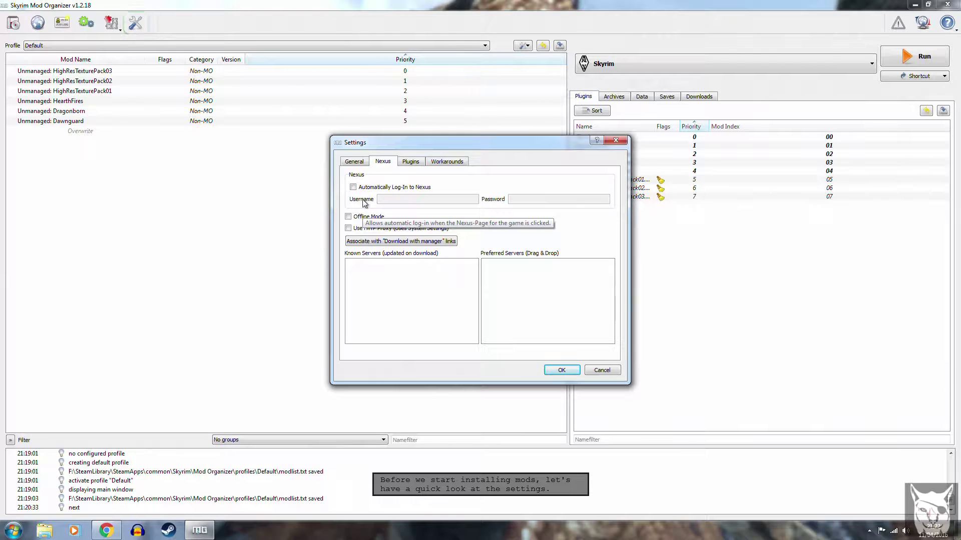
Enable automatic log-in to Nexus and enter the account username and password.
click(353, 187)
click(394, 198)
text(DaftEc)
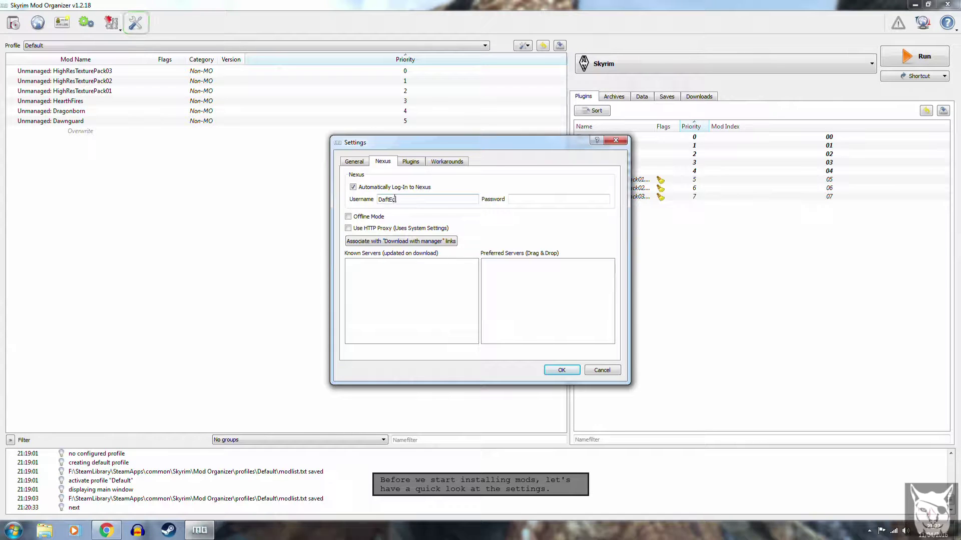
key(Tab)
text(••••••••••)
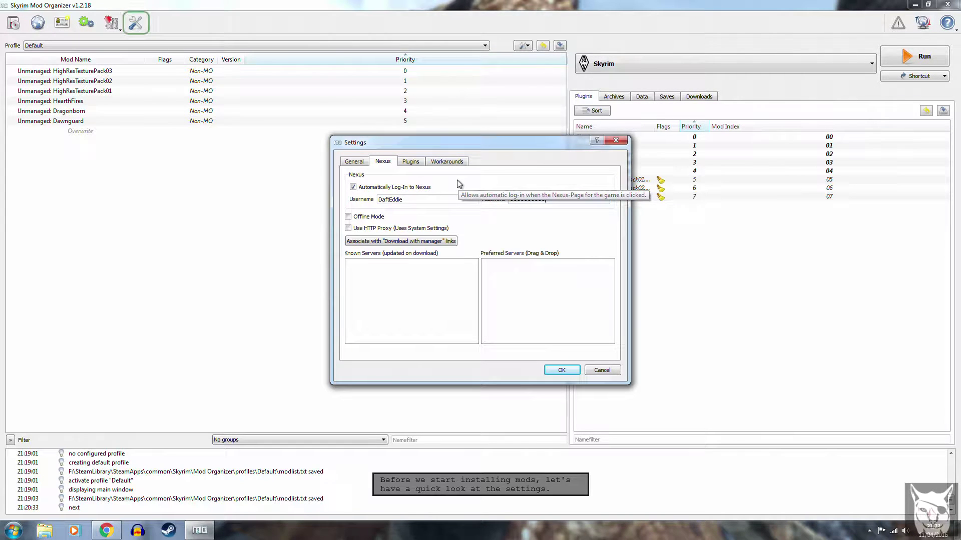
Enable the advanced directory options in the general settings and open the Mod Downloads folder on drive G: in Windows Explorer.
click(356, 162)
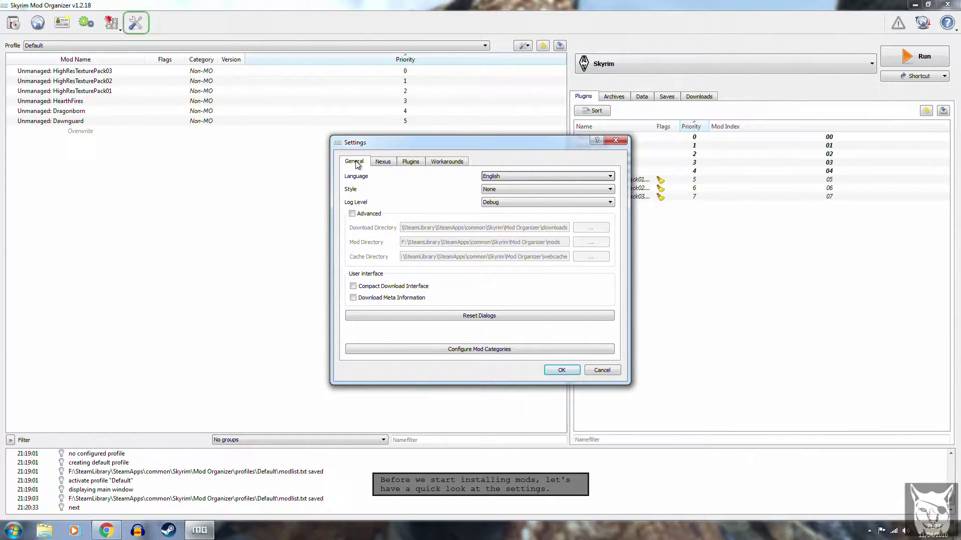
click(352, 214)
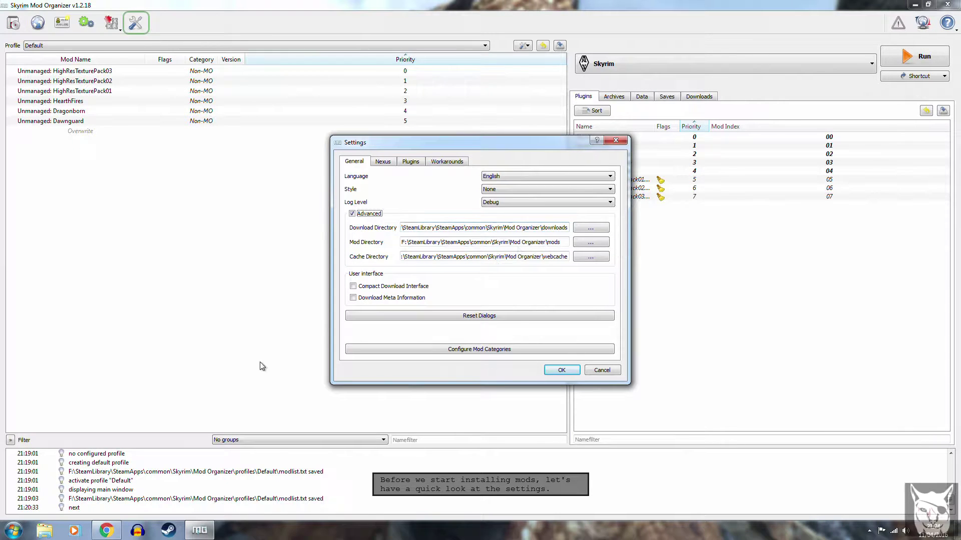
click(14, 530)
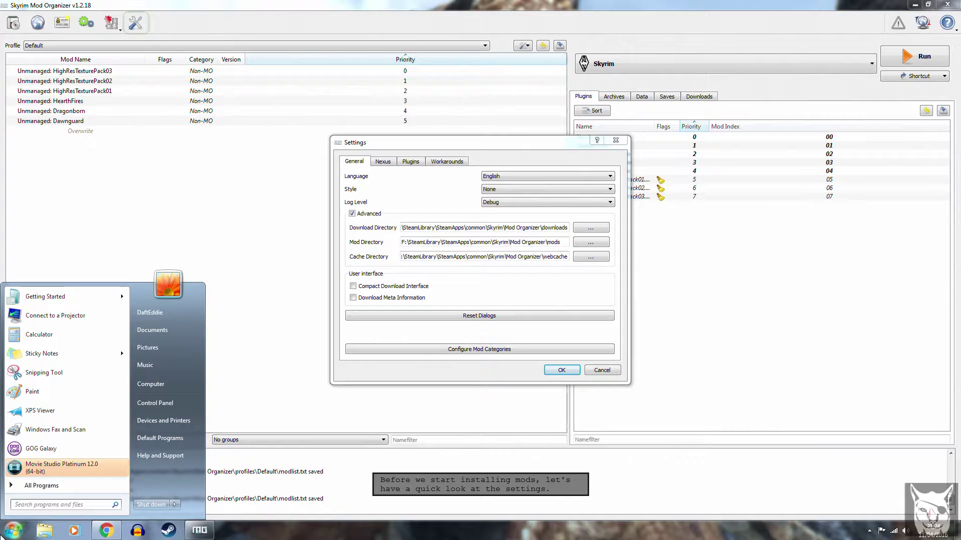
click(154, 387)
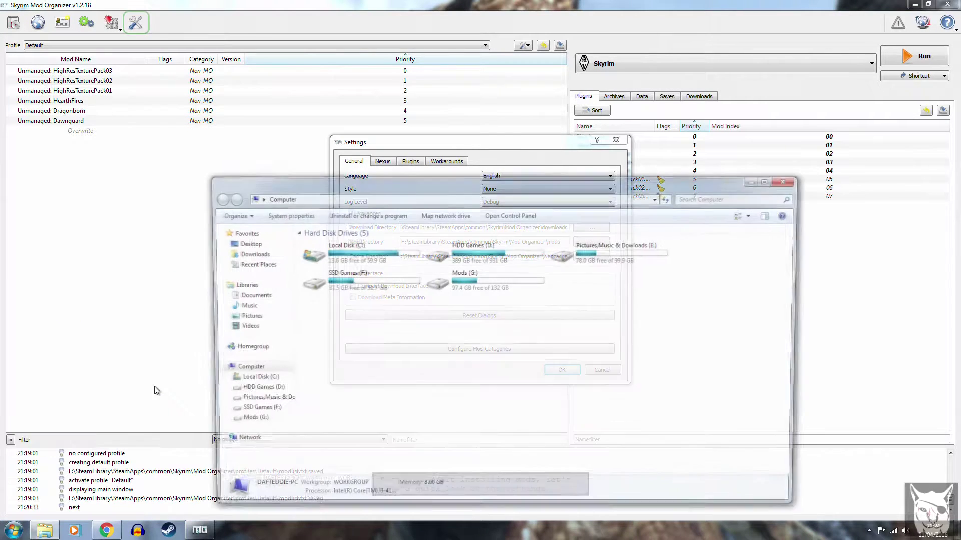
double_click(463, 284)
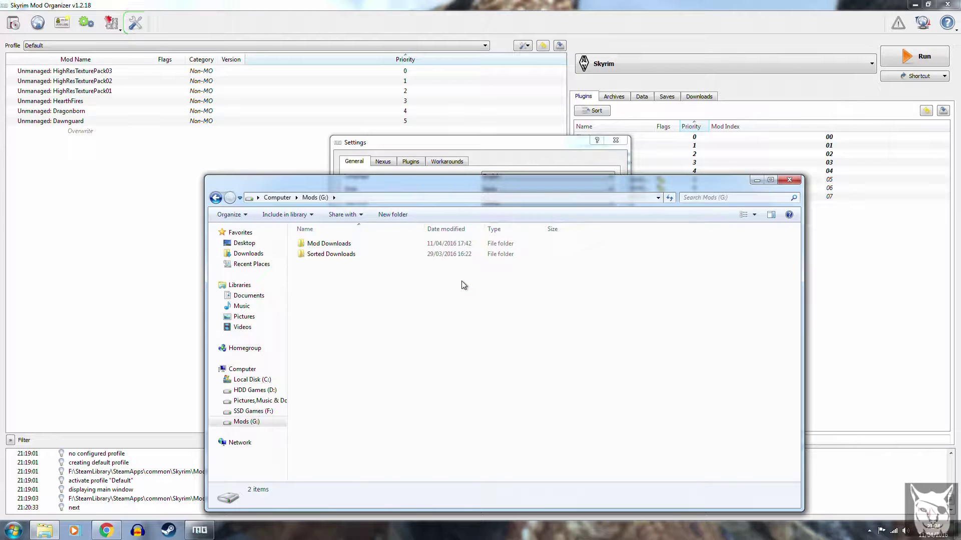
double_click(338, 246)
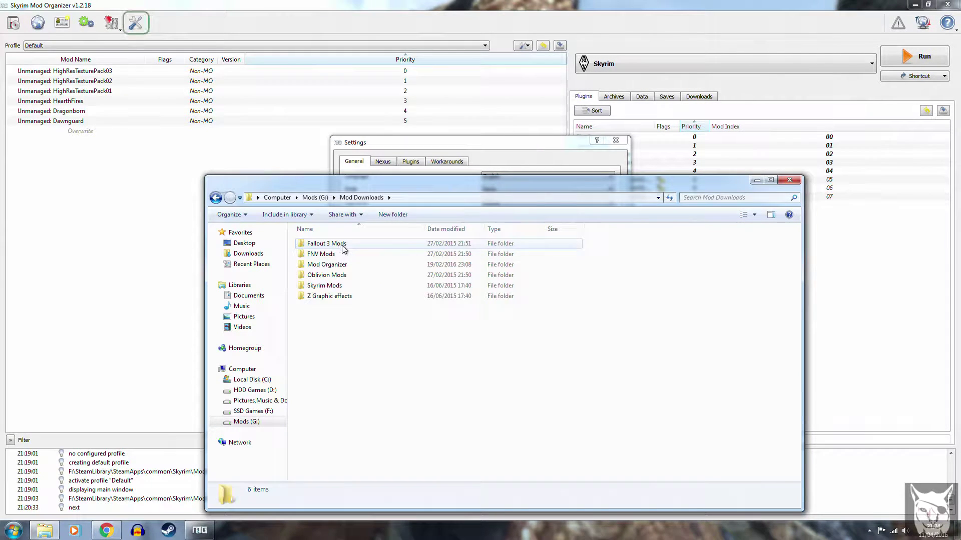
Rename the Skyrim Mods folder as Skyrim Mods Old.
click(332, 288)
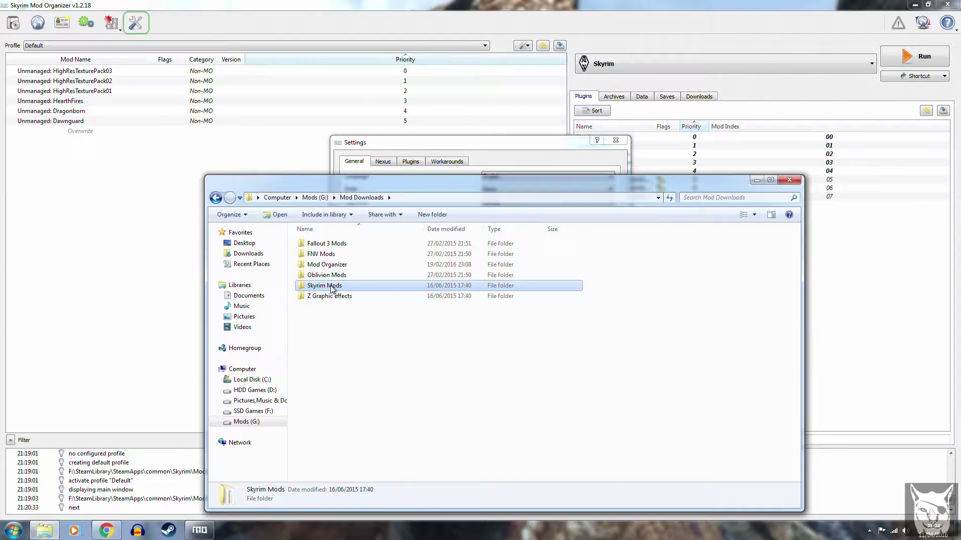
right_click(331, 289)
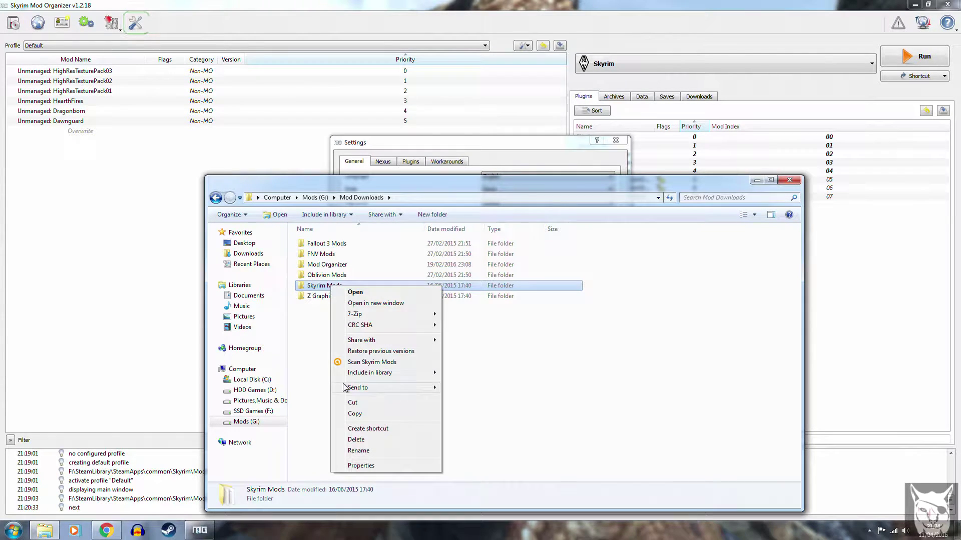
click(359, 451)
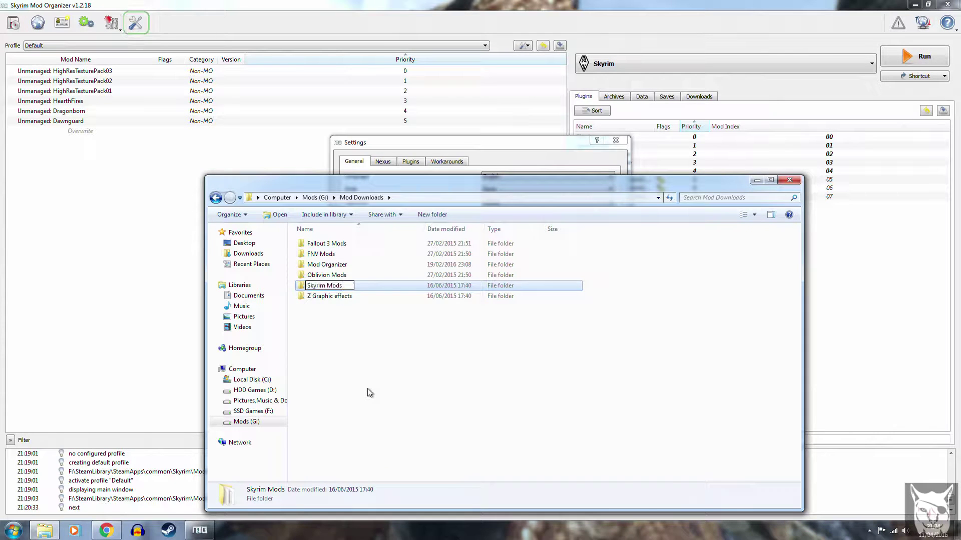
text(Old)
key(Return)
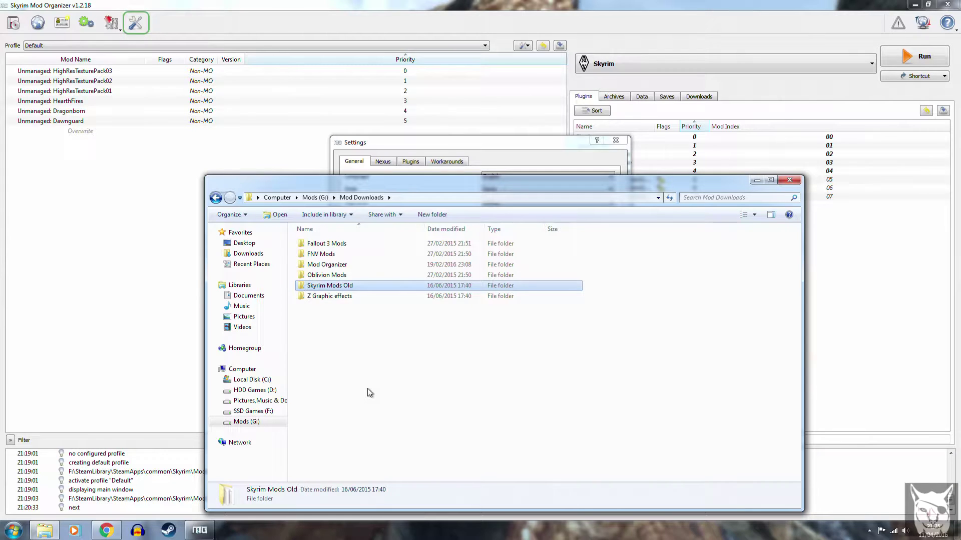
Create a new folder named Skyrim Mods inside Mod Downloads.
right_click(324, 360)
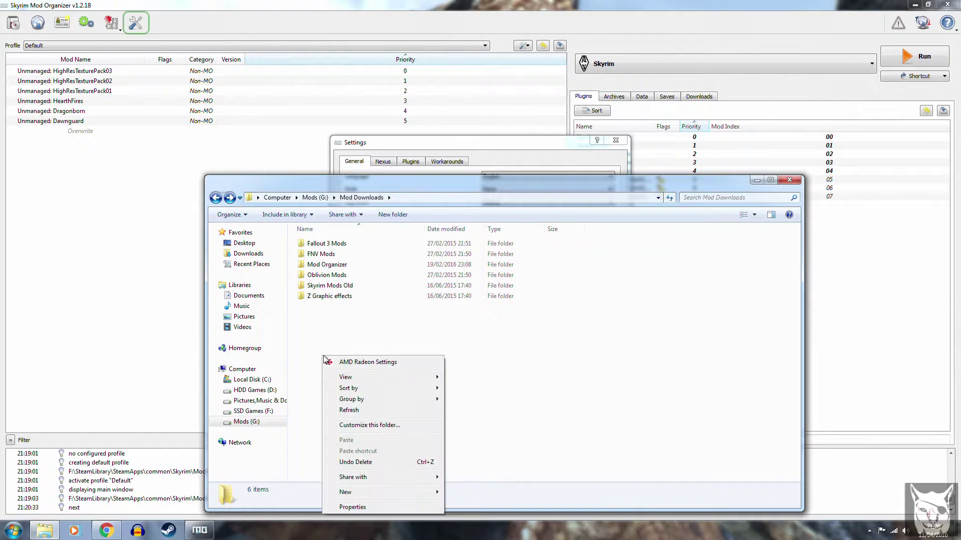
mouse_move(359, 498)
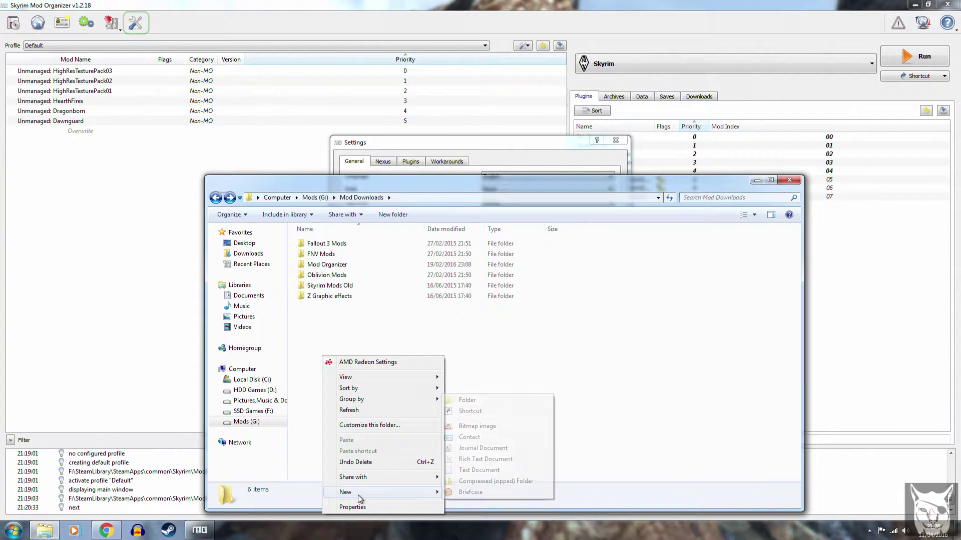
click(468, 403)
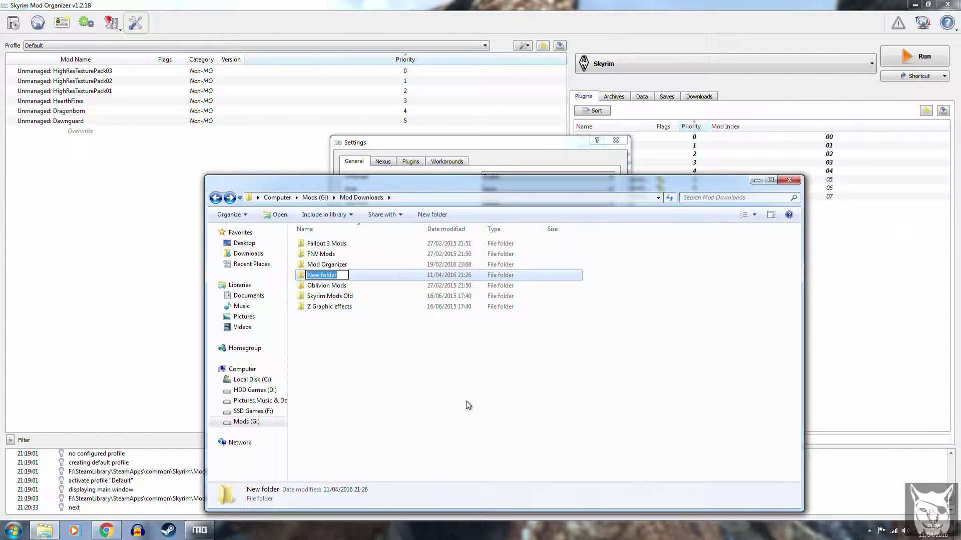
text(Sky)
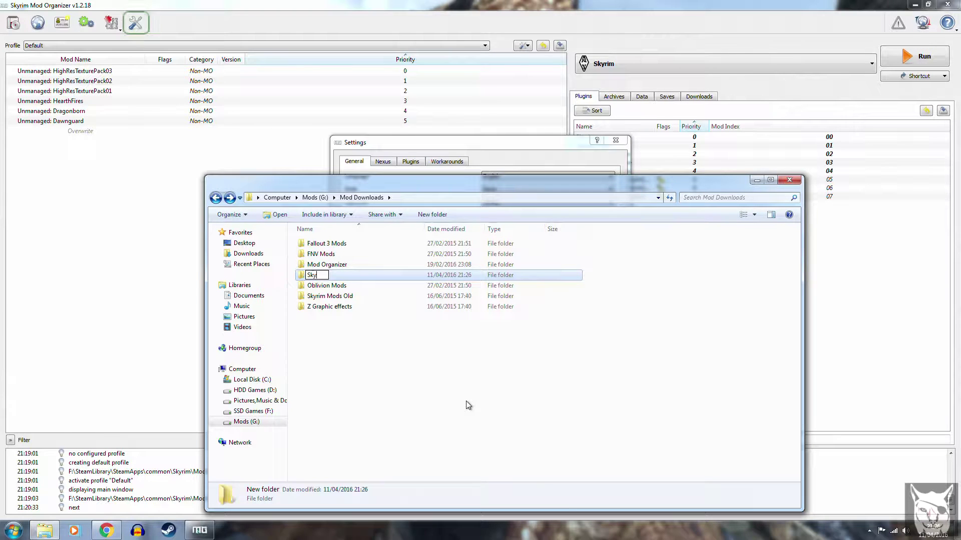
text(rim Mods)
key(Return)
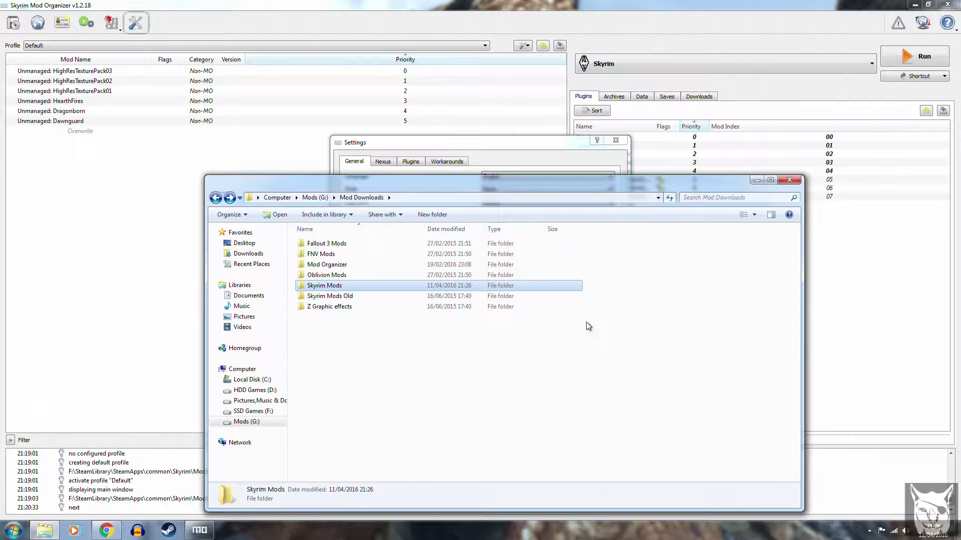
Return to the Mod Organizer settings, set the download directory to G:\Mod Downloads\Skyrim Mods and save the settings.
click(789, 181)
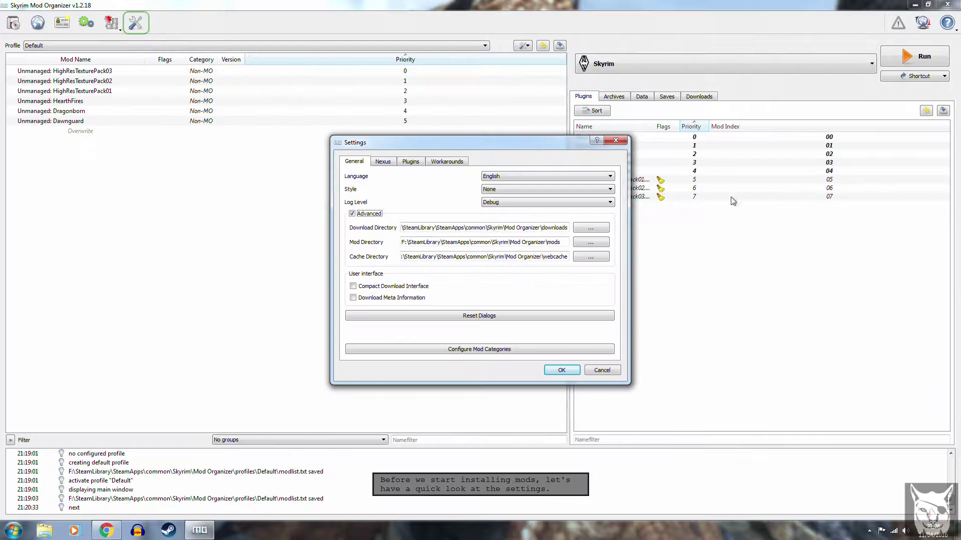
click(587, 230)
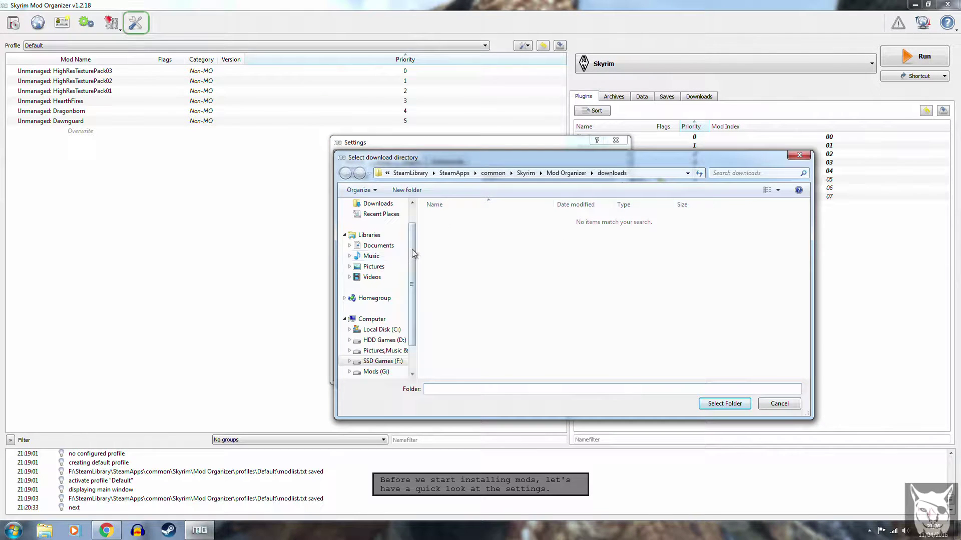
scroll(413, 256, down, 1)
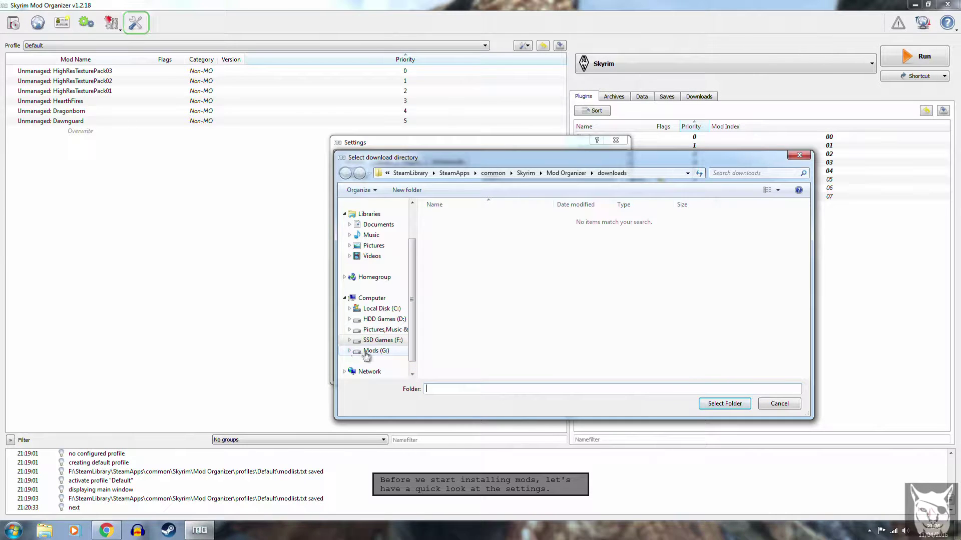
click(368, 352)
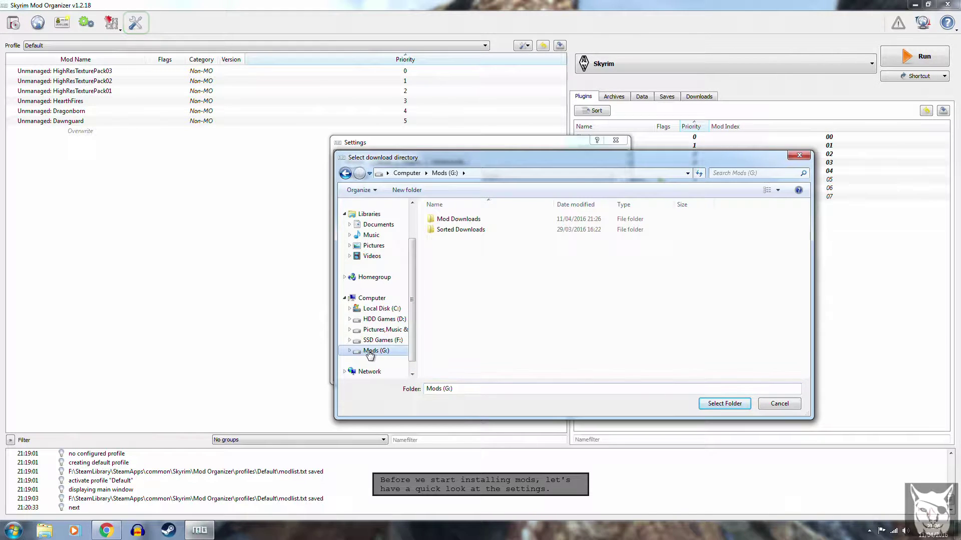
double_click(469, 221)
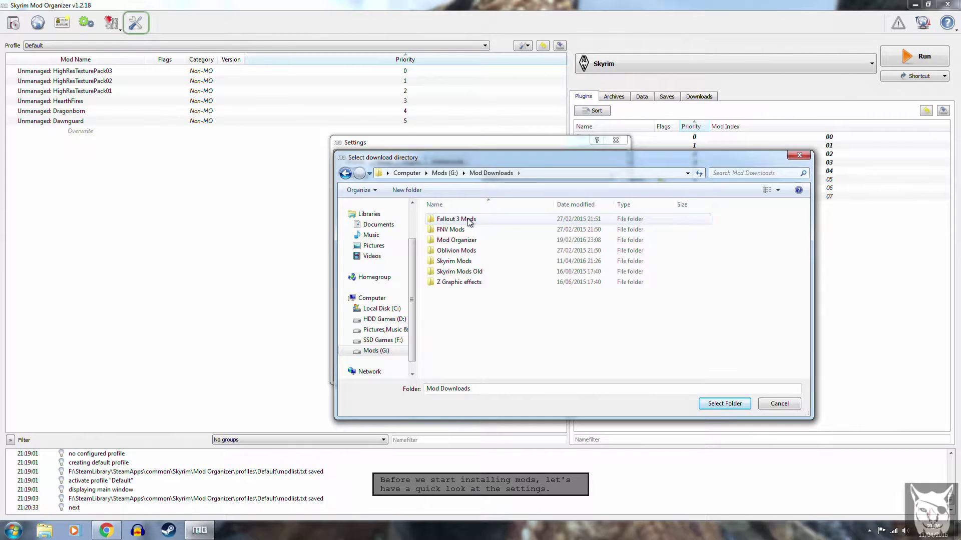
click(453, 263)
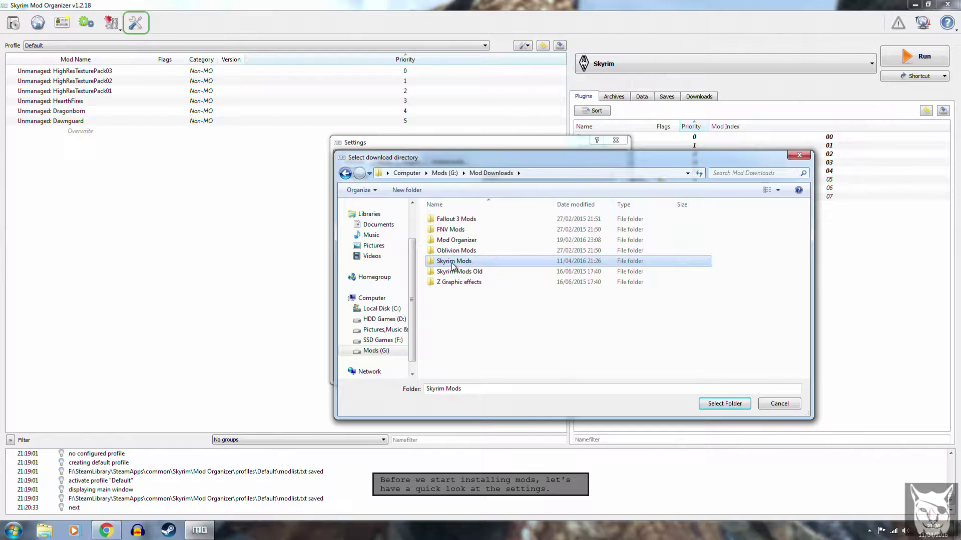
click(717, 406)
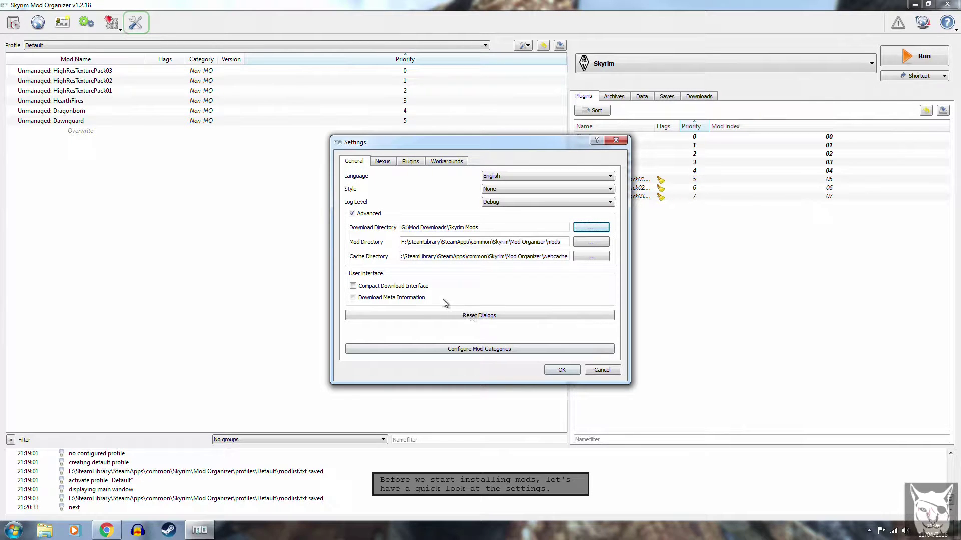
click(567, 371)
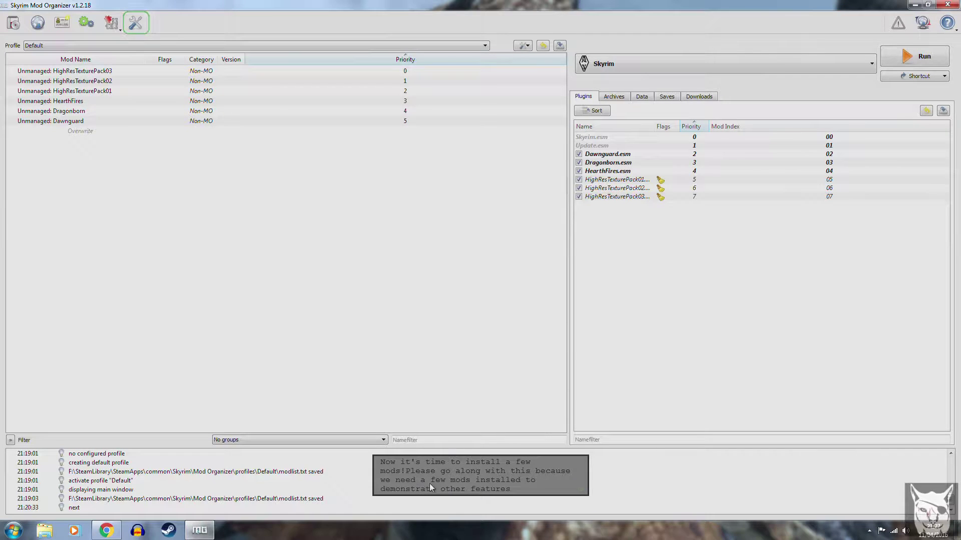
Advance the tutorial to its mod download instructions, open Nexus in the browser and view the A Quality World Map mod page.
click(574, 485)
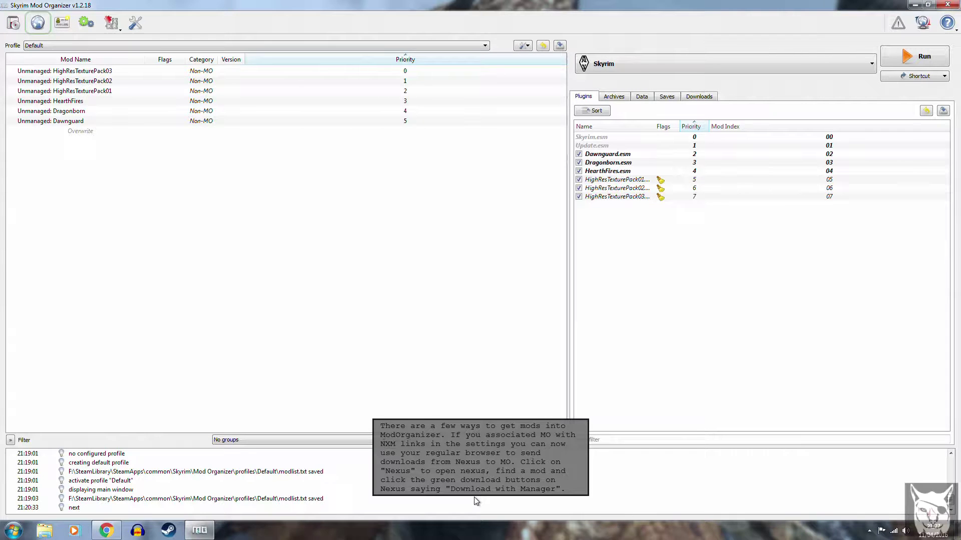
click(38, 23)
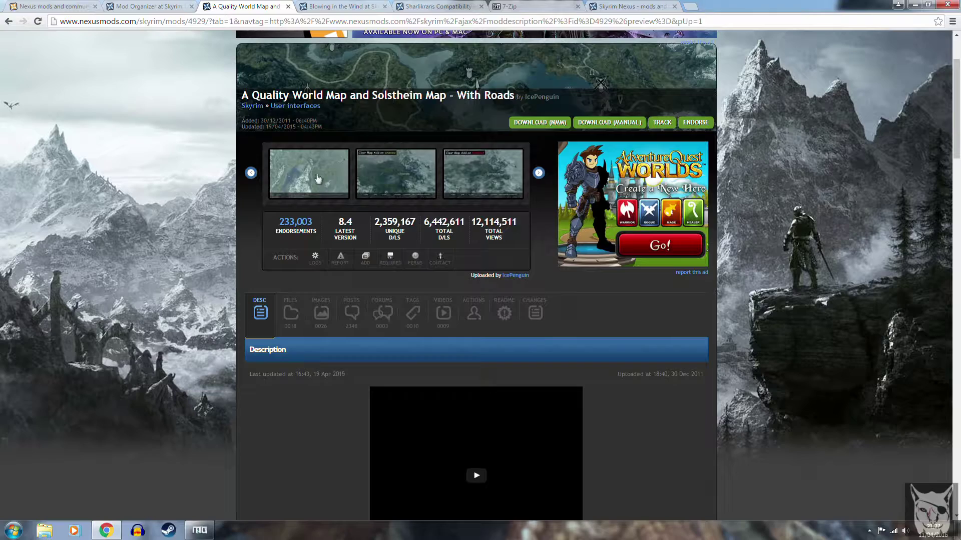
mouse_move(391, 244)
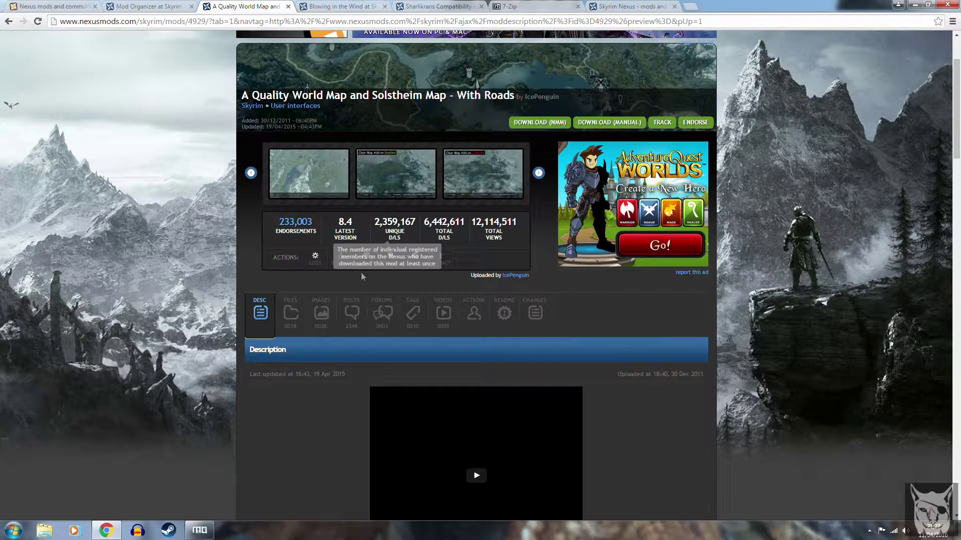
Download the main file A Quality World Map - New Installer from the mod's files with the mod manager.
scroll(294, 320, down, 10)
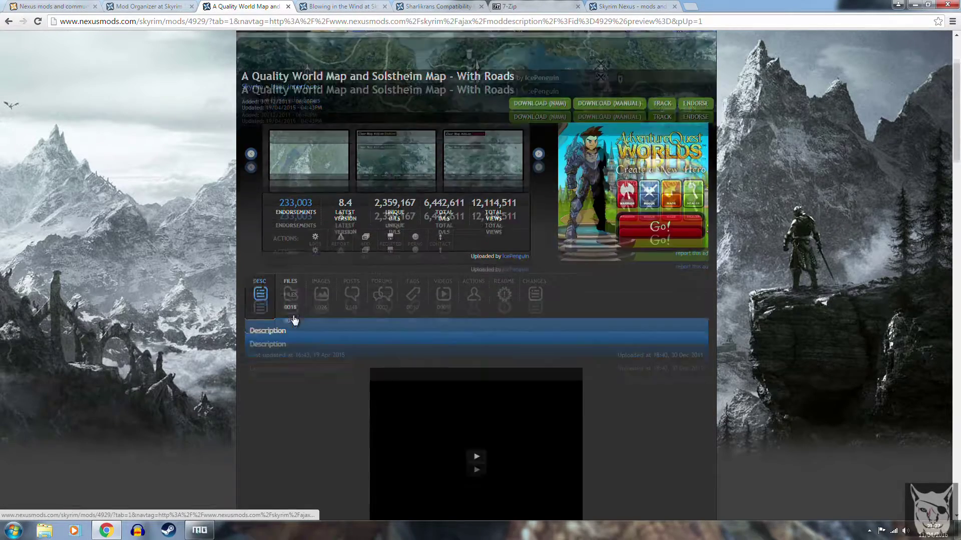
scroll(294, 314, down, 4)
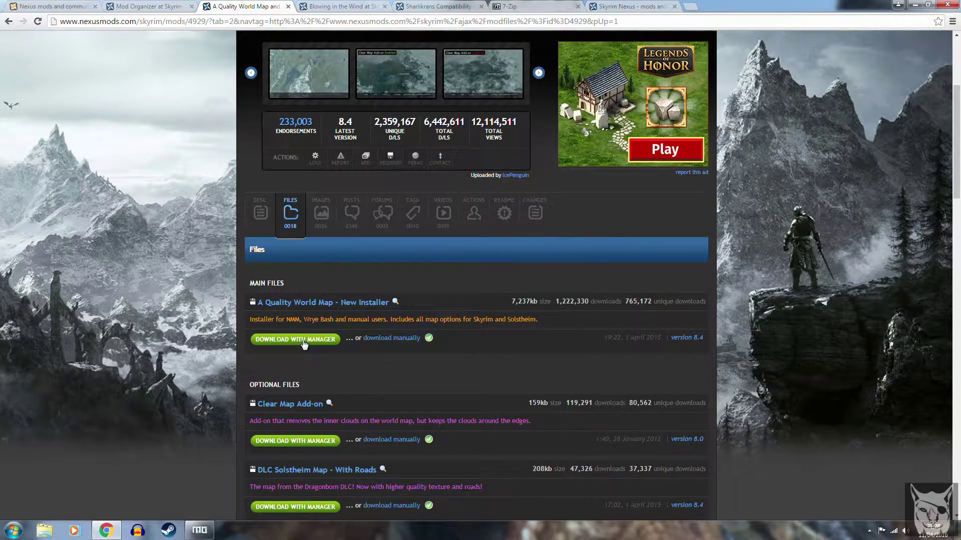
click(302, 340)
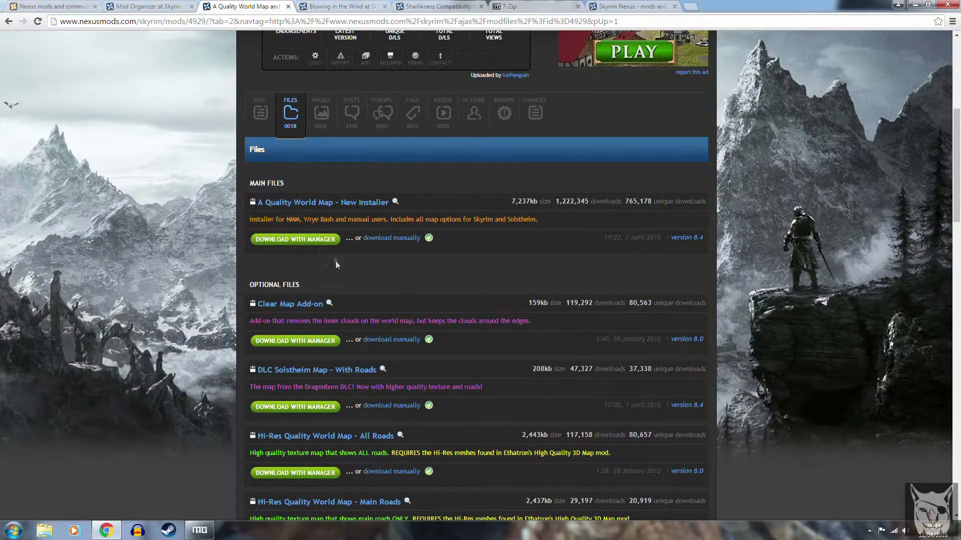
click(305, 240)
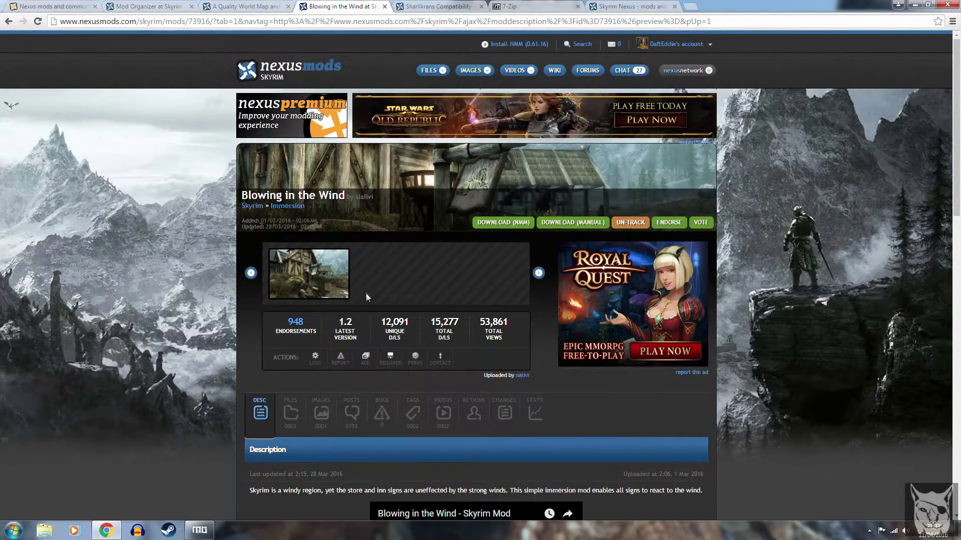
Review the Blowing in the Wind description and download its version 1.2 main file with the mod manager.
scroll(366, 292, down, 3)
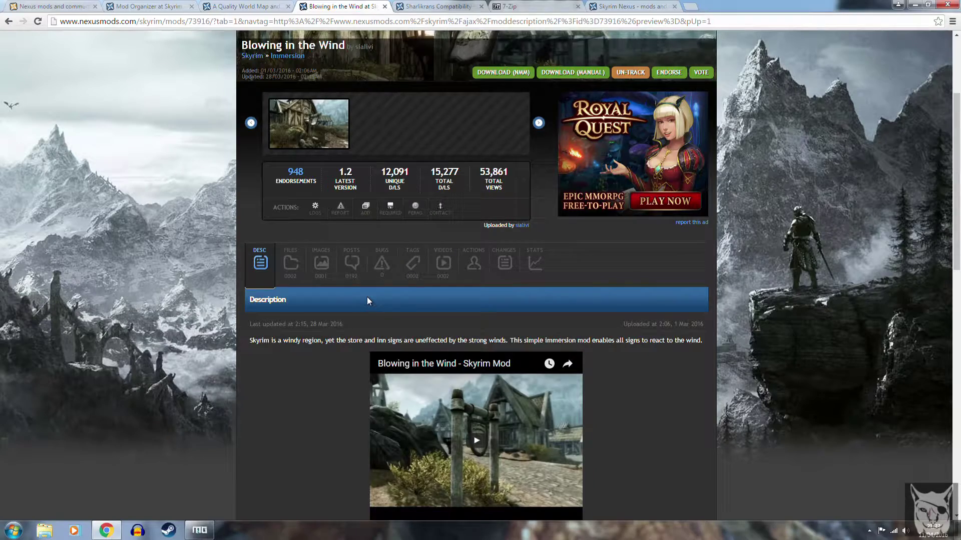
scroll(367, 300, down, 6)
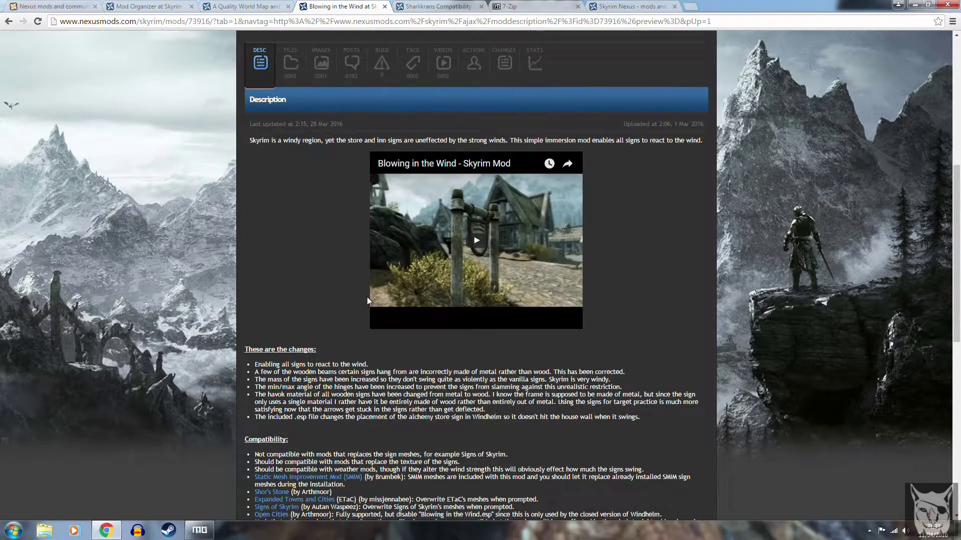
scroll(367, 299, down, 1)
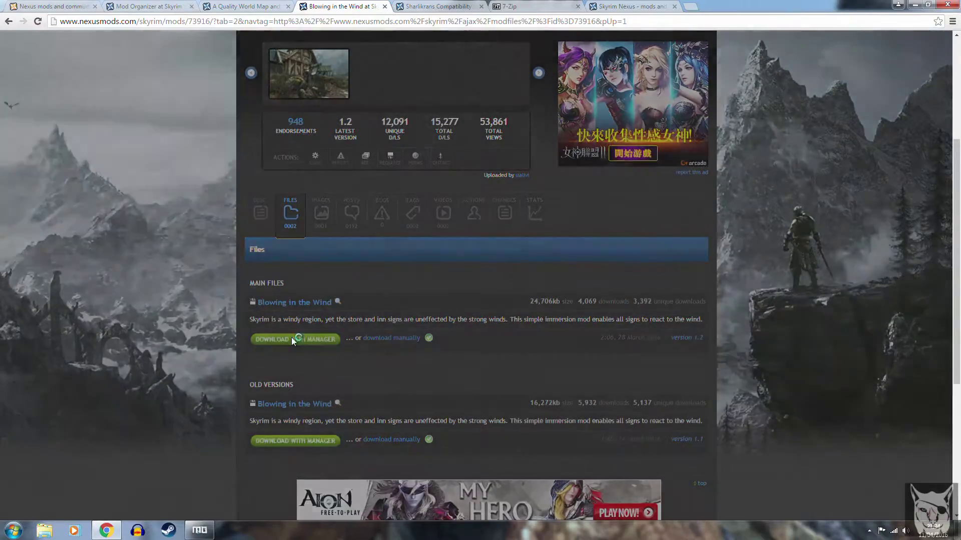
click(293, 340)
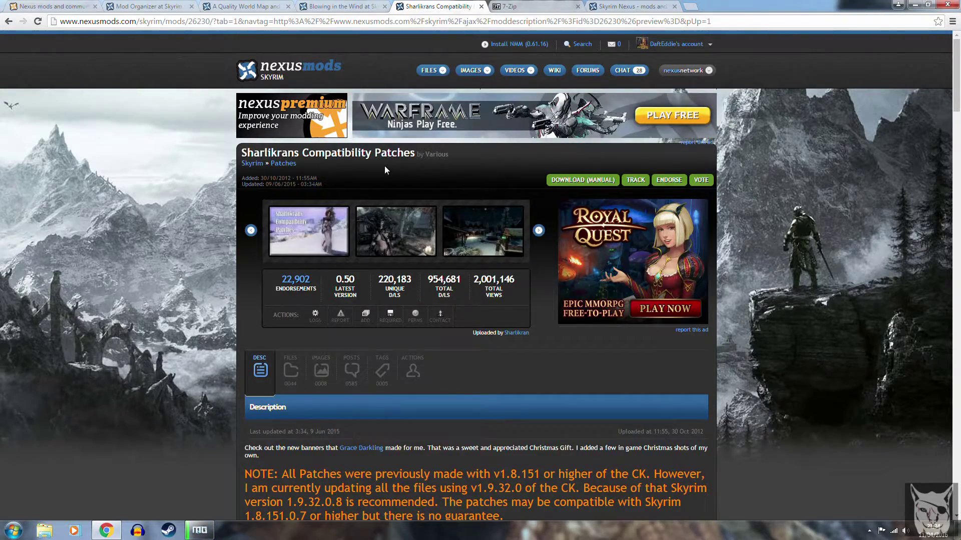
Review the Sharlikrans Compatibility Patches description and download BanditsEyepatch_Compatibility_Patch_v4 from its optional files with the mod manager.
scroll(385, 167, down, 4)
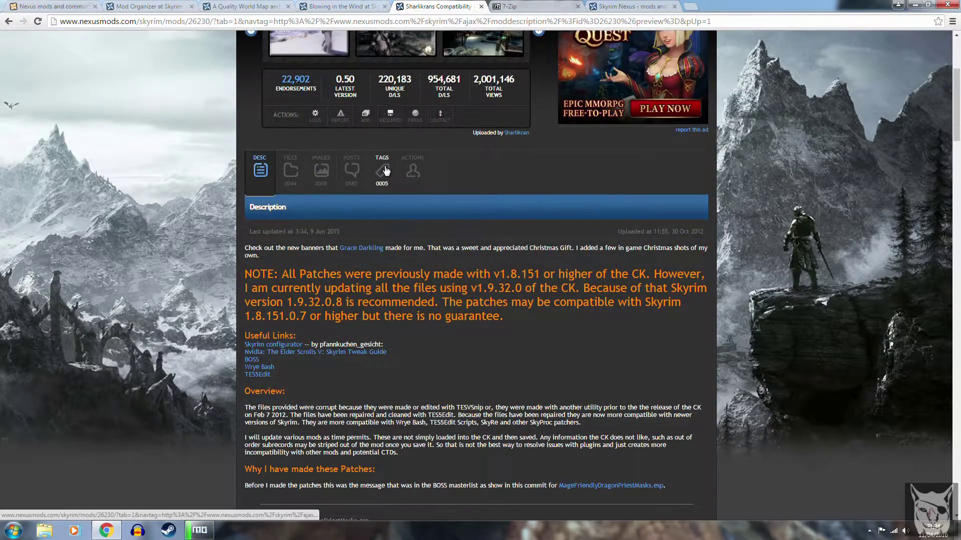
scroll(385, 171, down, 4)
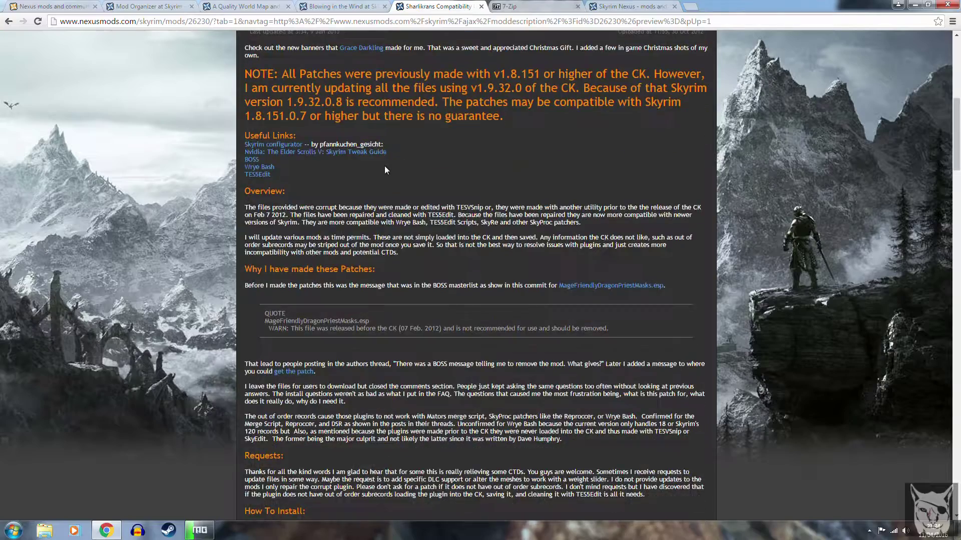
scroll(386, 170, down, 1)
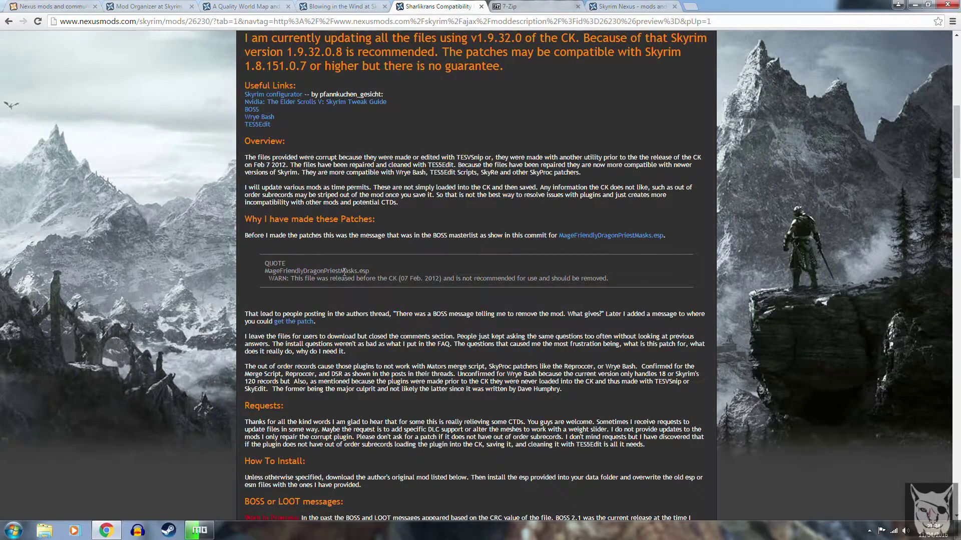
scroll(344, 272, down, 2)
scroll(345, 272, up, 7)
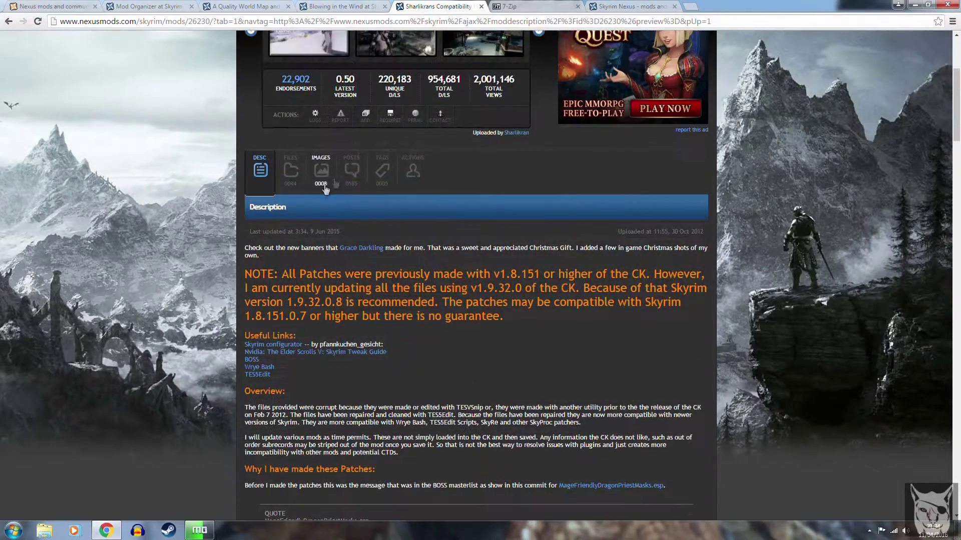
click(290, 171)
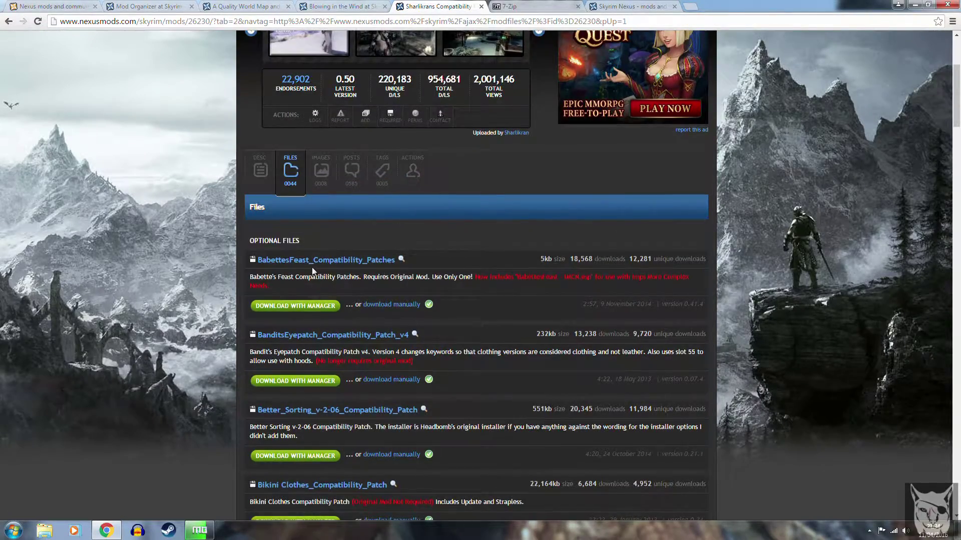
scroll(308, 269, down, 2)
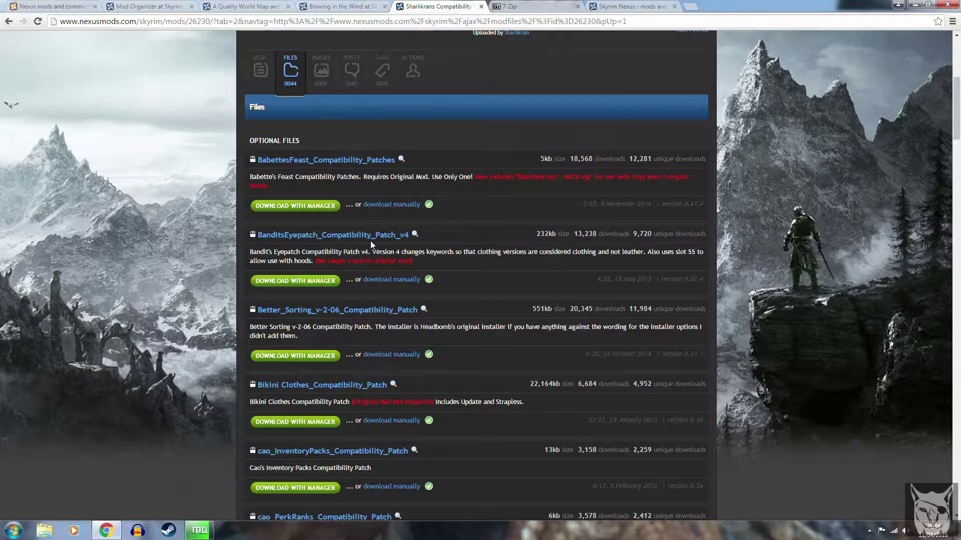
click(283, 282)
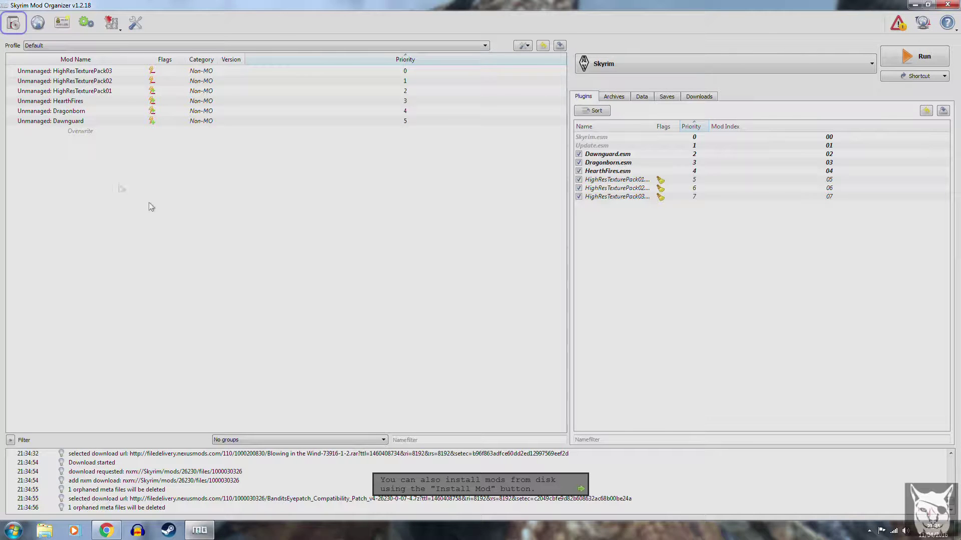
In Mod Organizer, start a manual installation of the downloaded BanditsEyepatch patch under the name Sharlikrans Compatibility Patches.
click(487, 486)
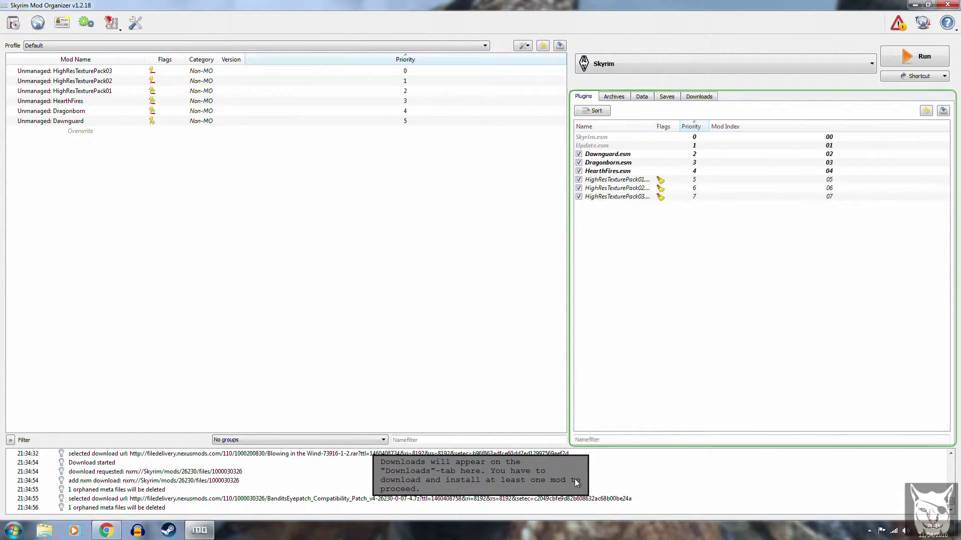
click(700, 97)
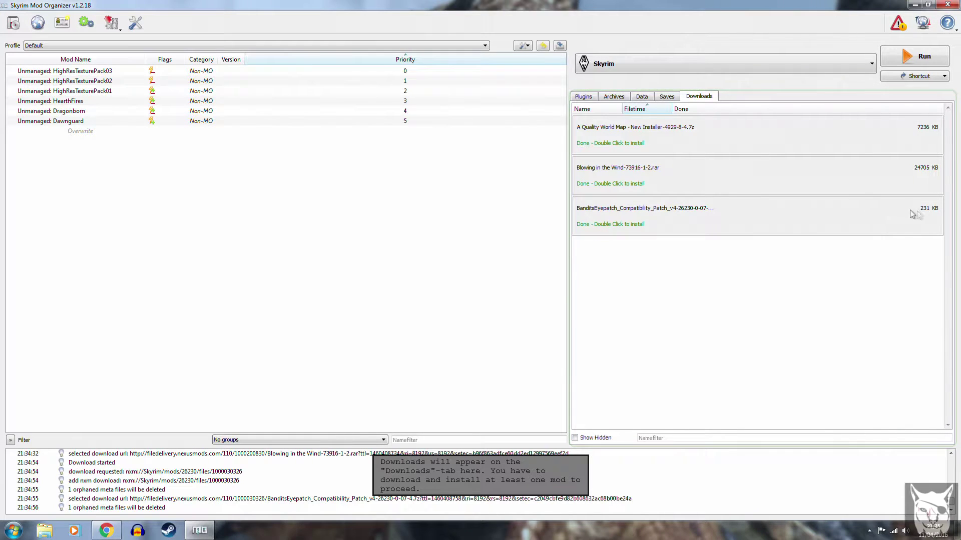
double_click(613, 221)
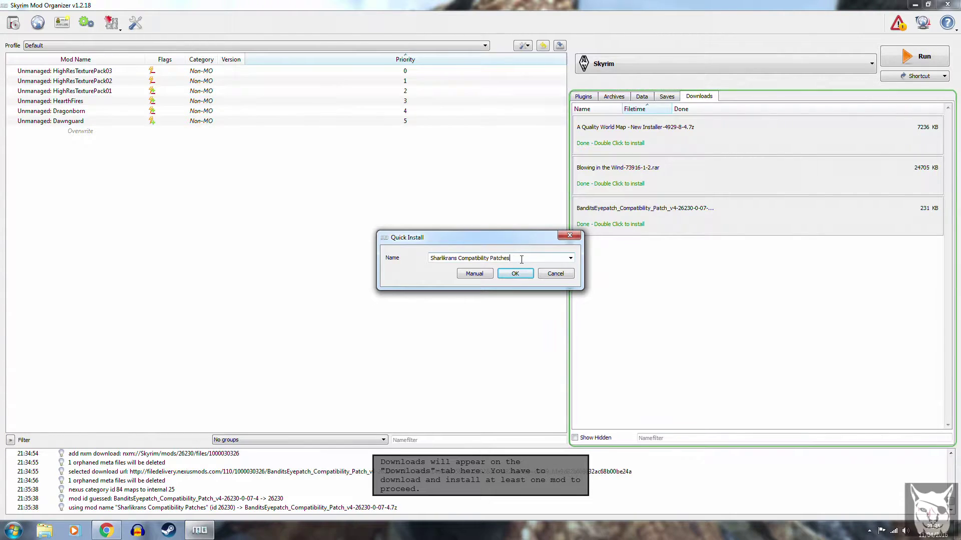
click(570, 258)
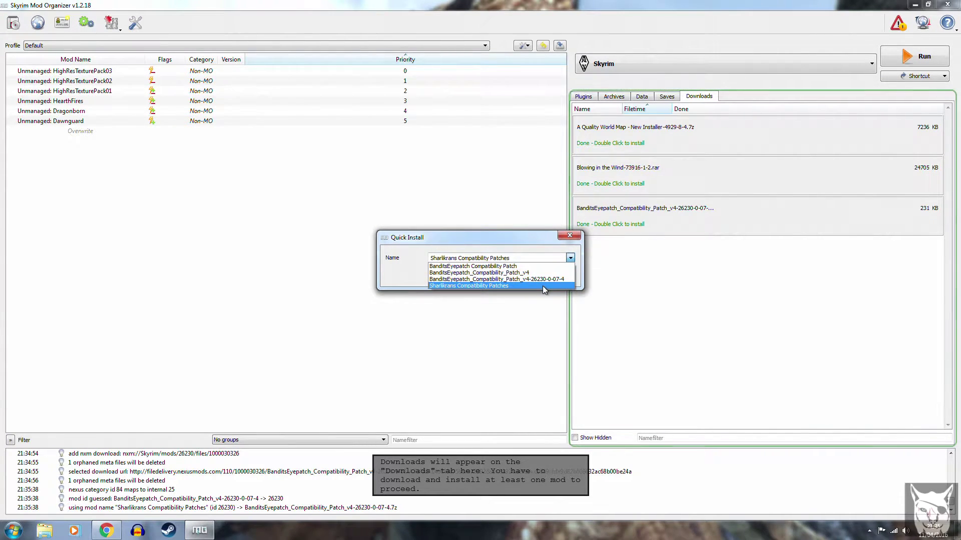
click(518, 286)
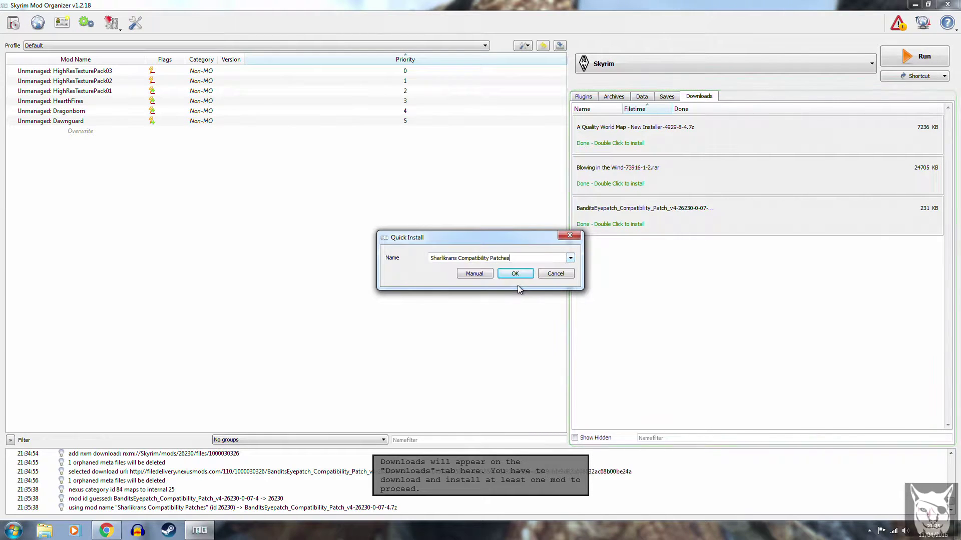
click(474, 274)
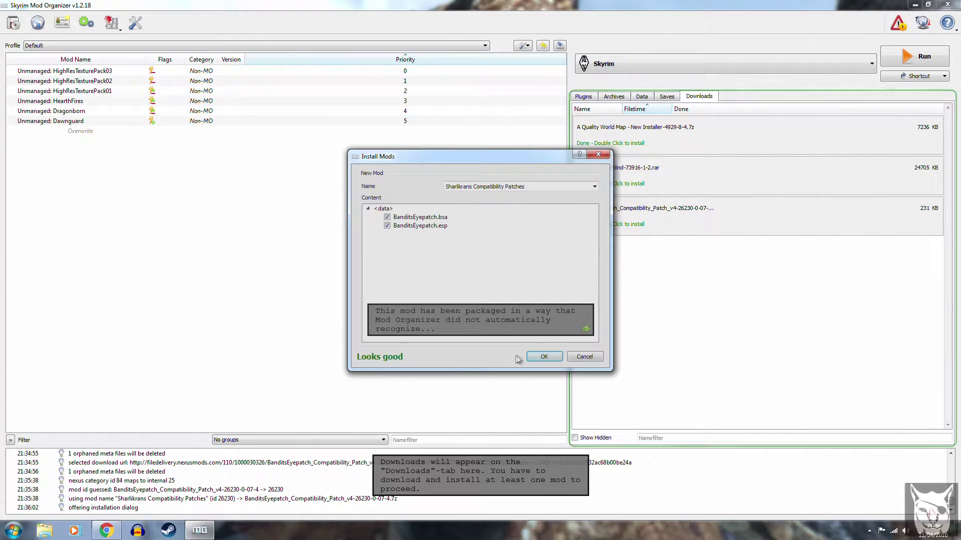
Go through the tutorial hints on mod structure and install the patch with both BanditsEyepatch files included.
click(518, 321)
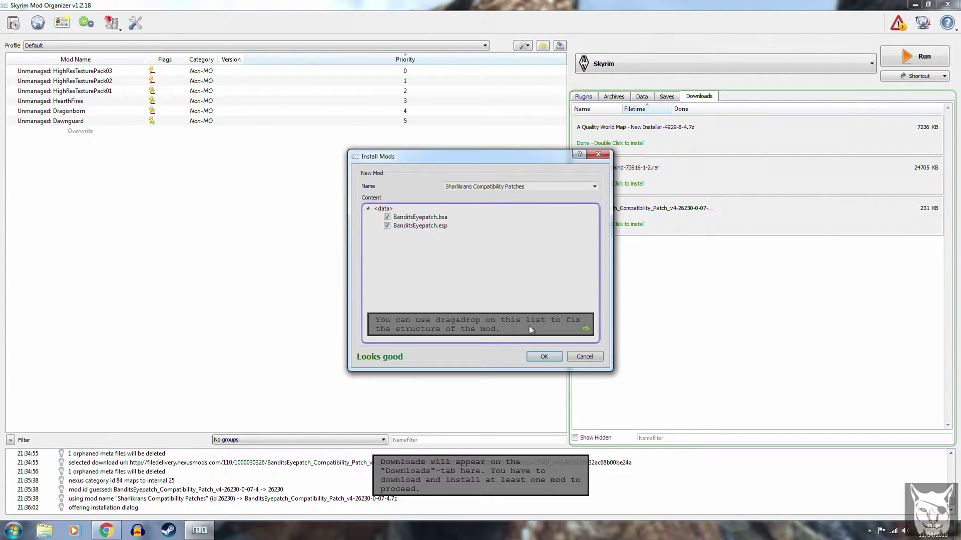
click(530, 327)
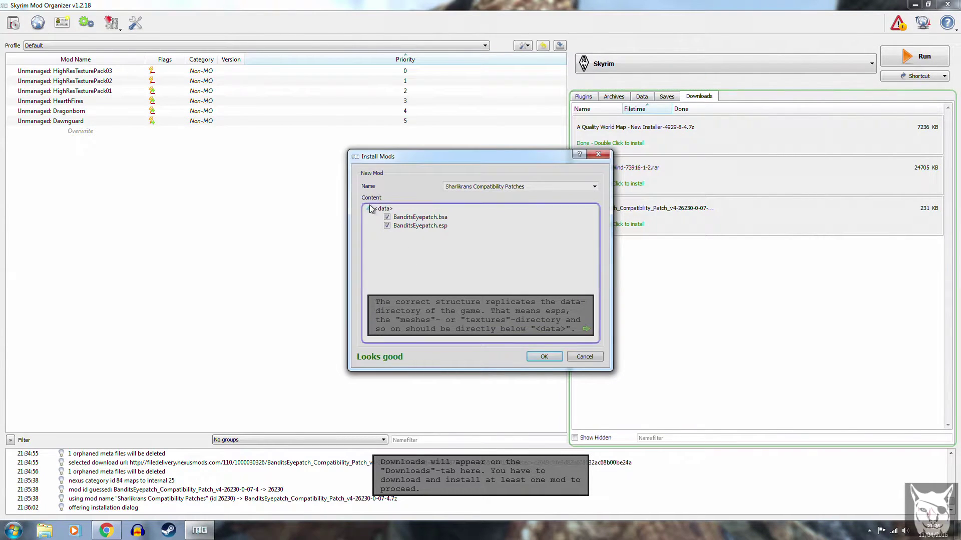
click(501, 320)
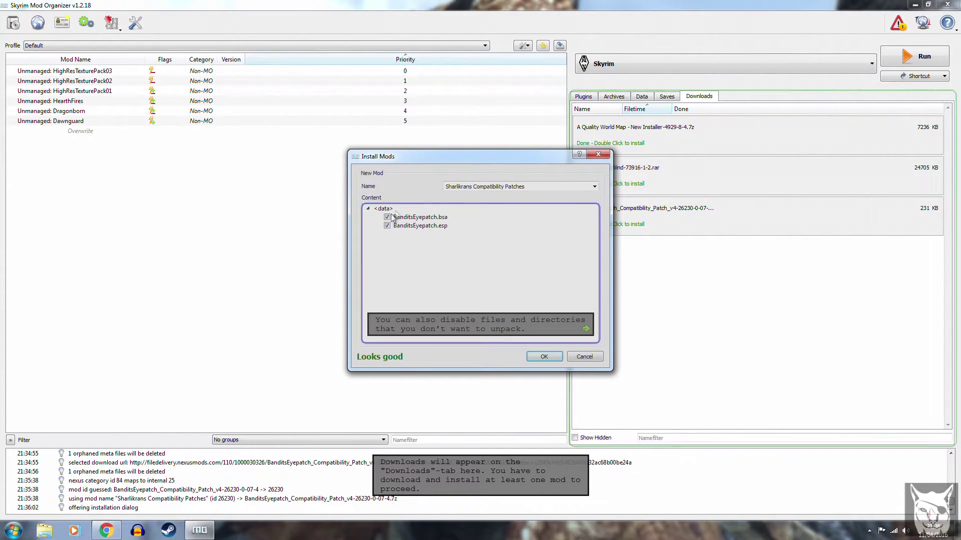
click(535, 330)
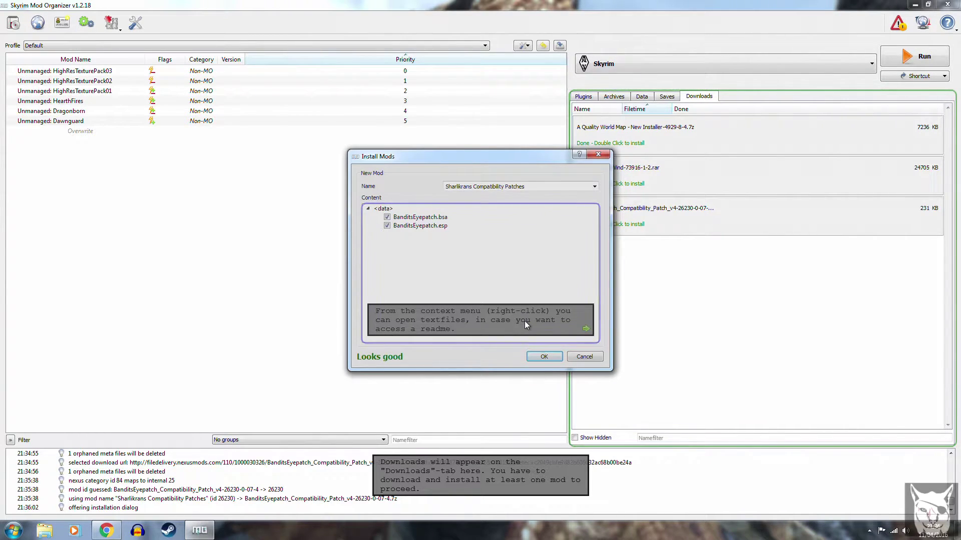
click(525, 321)
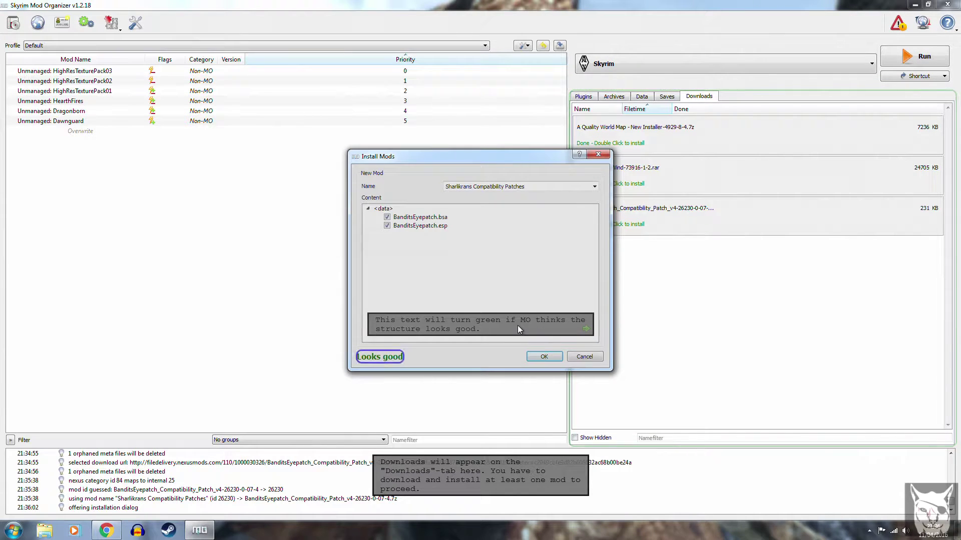
click(526, 325)
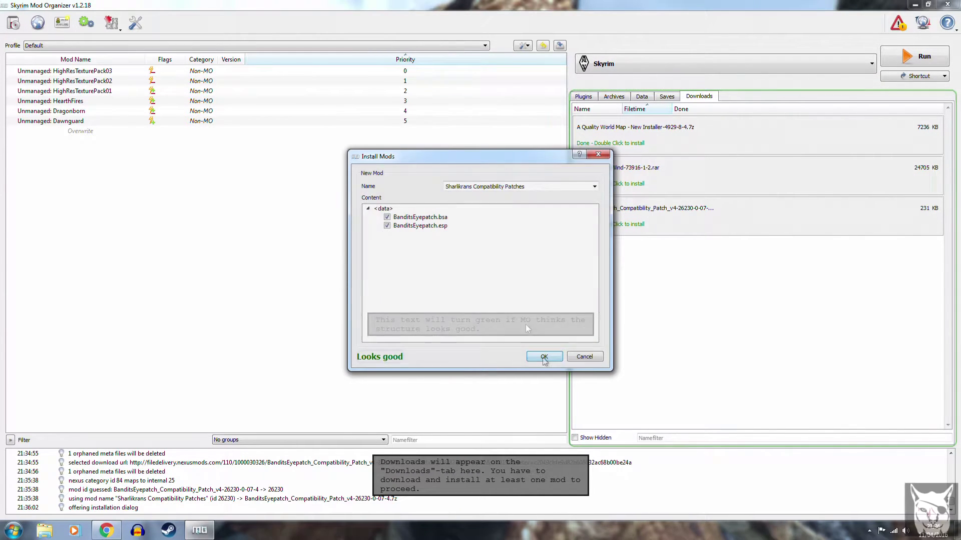
click(544, 357)
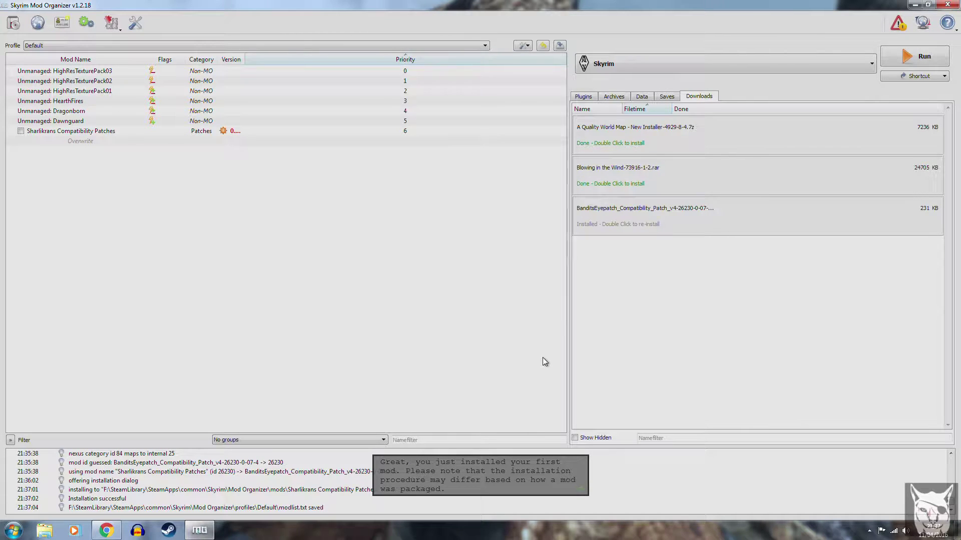
Advance the tutorial to the enabling instructions and enable the Sharlikrans Compatibility Patches mod.
click(565, 483)
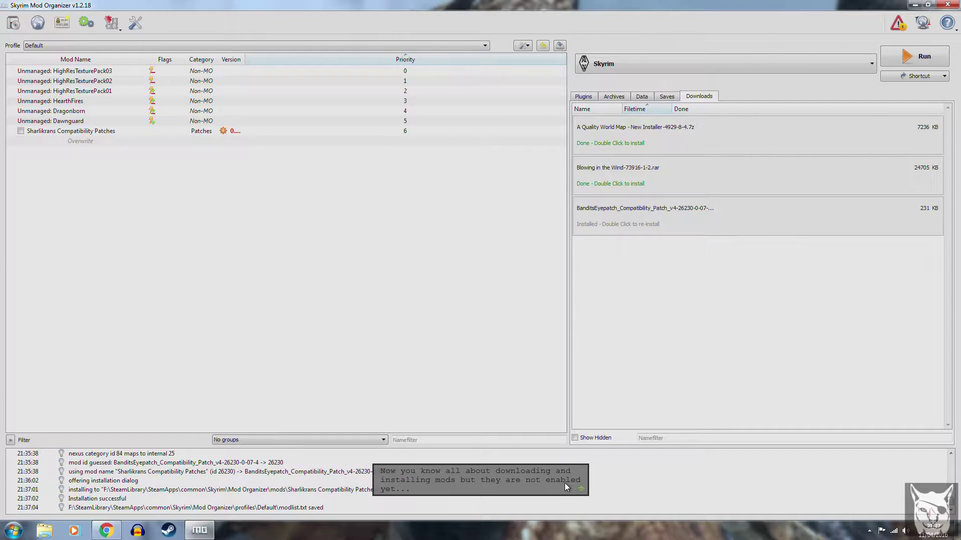
click(495, 485)
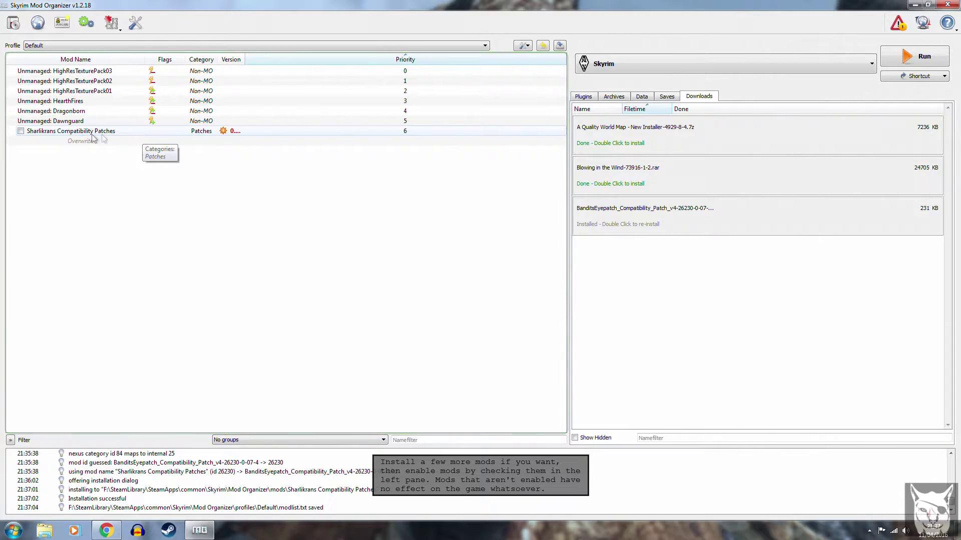
click(20, 131)
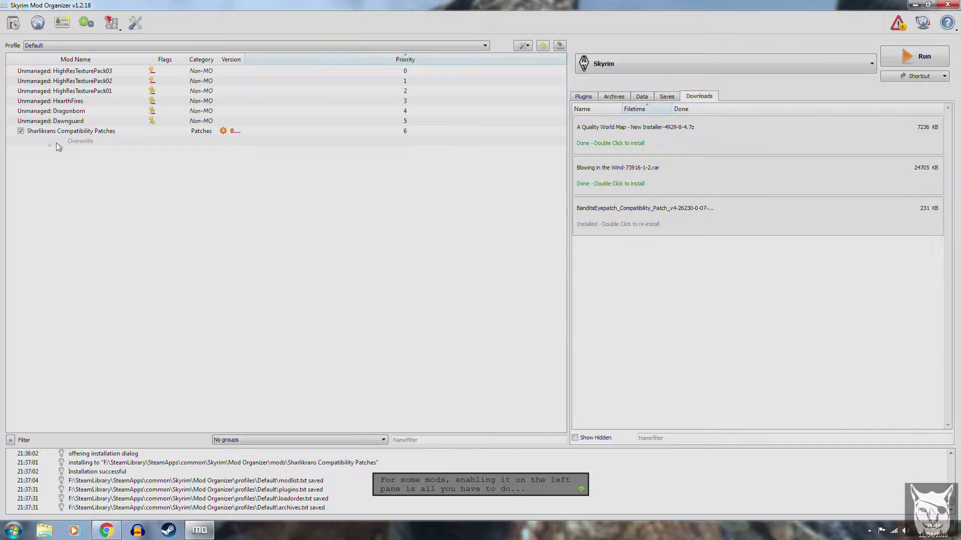
Display the list of plugins as the tutorial asks and advance to its hint on consulting mod documentation.
click(449, 478)
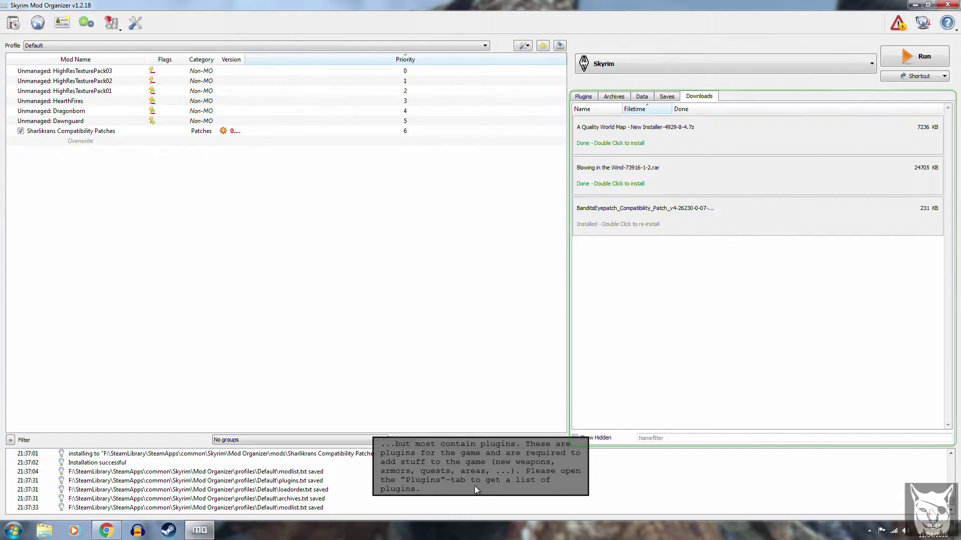
click(584, 98)
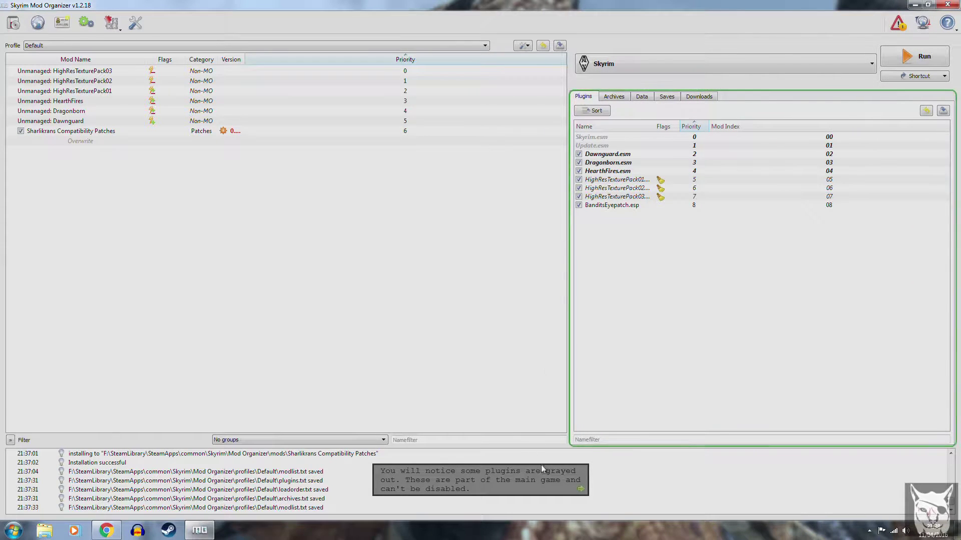
click(544, 479)
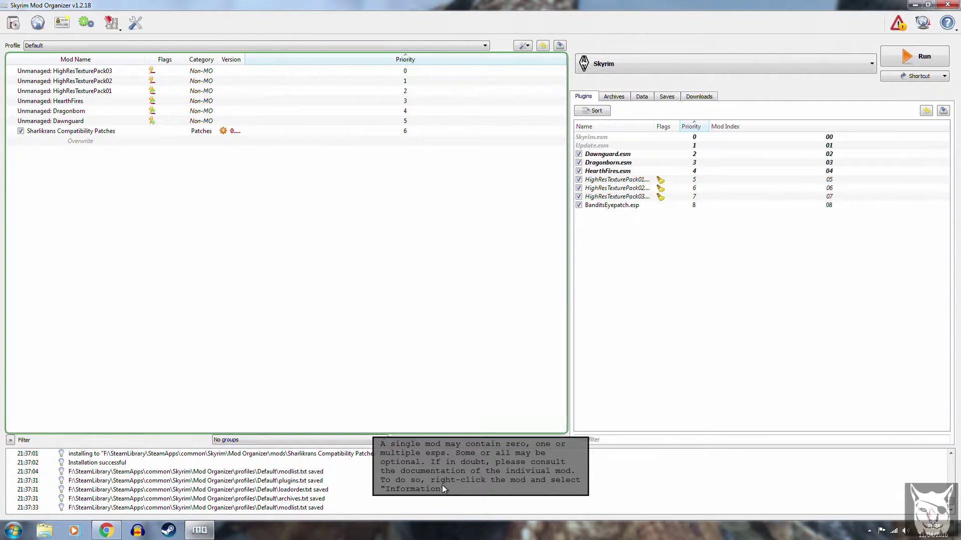
View the information of the Sharlikrans Compatibility Patches mod and go through the tutorial hints about it.
right_click(102, 132)
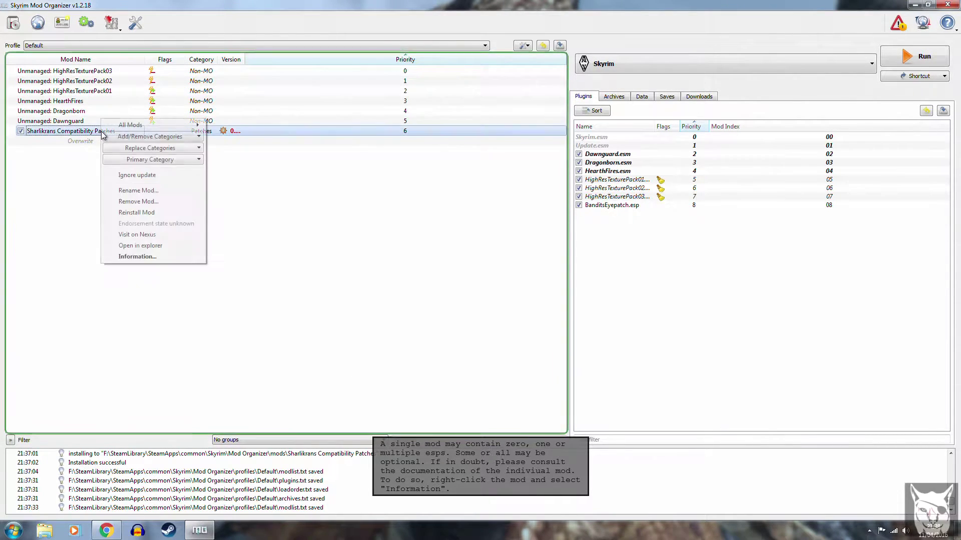
click(138, 257)
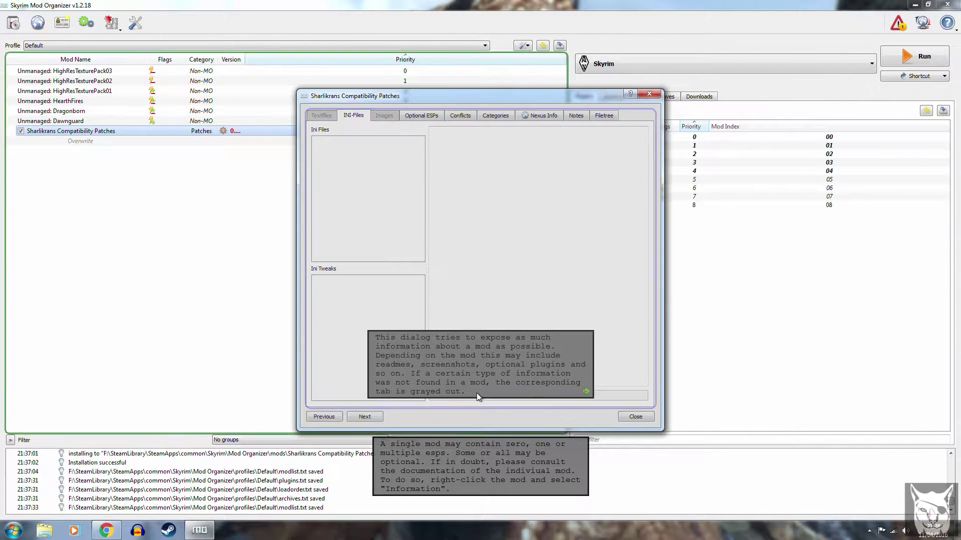
click(503, 383)
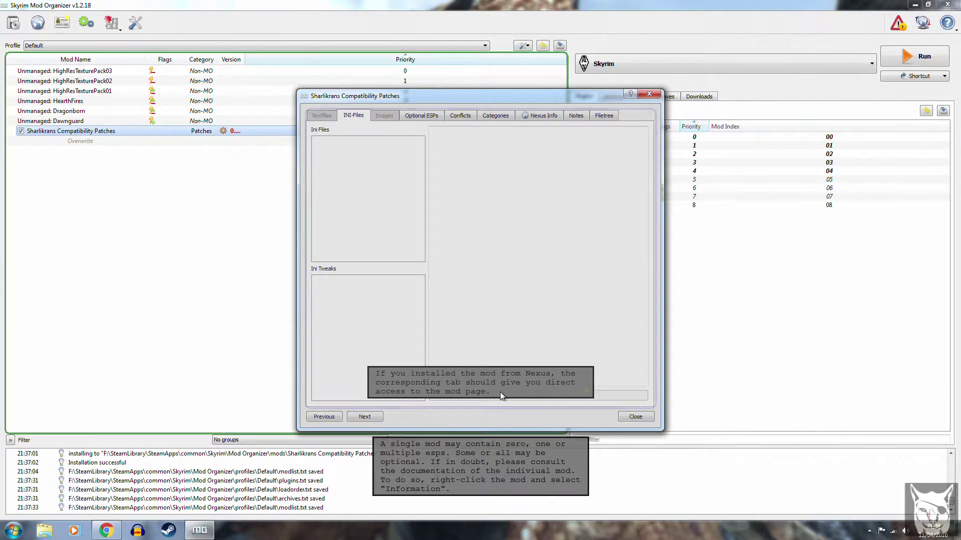
click(499, 392)
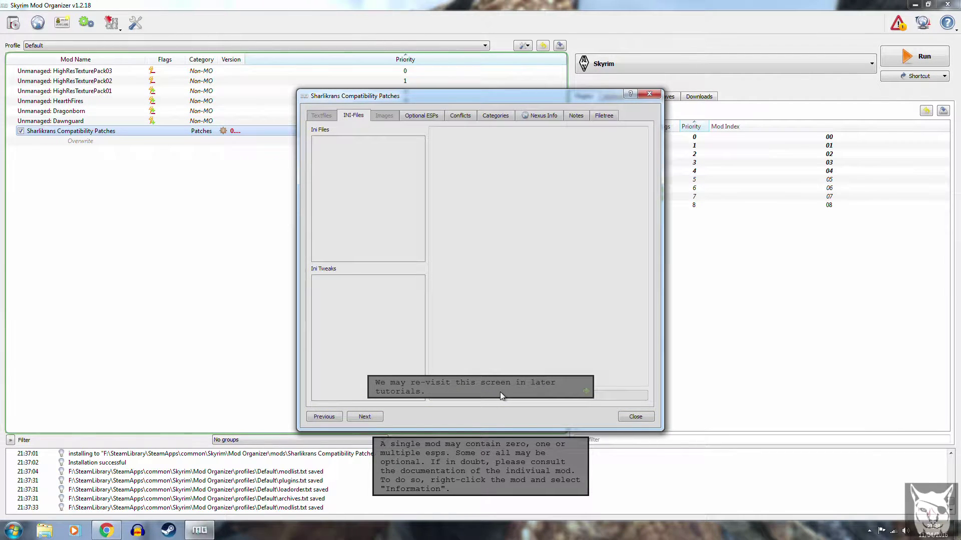
click(500, 391)
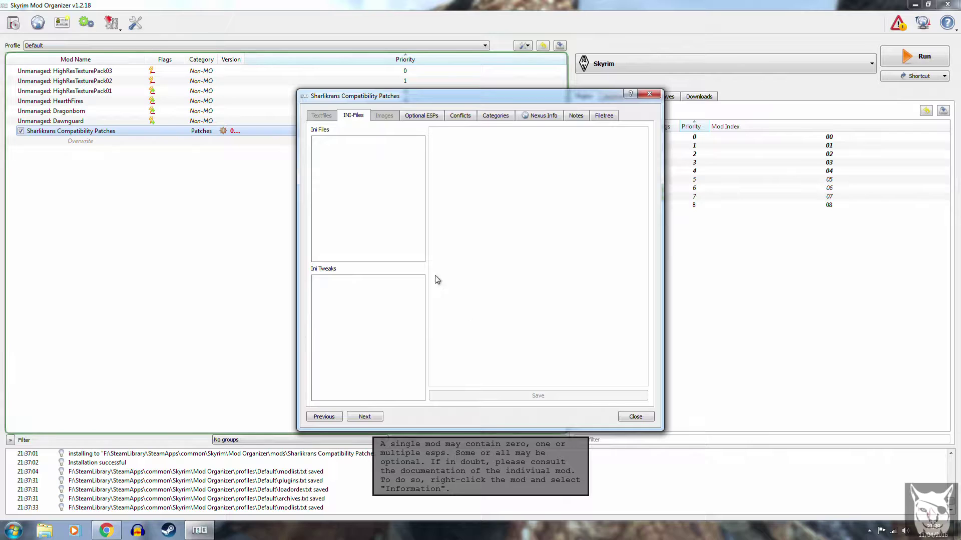
Move BanditsEyepatch.esp to the mod's optional ESPs and return it to the available ESPs.
click(426, 118)
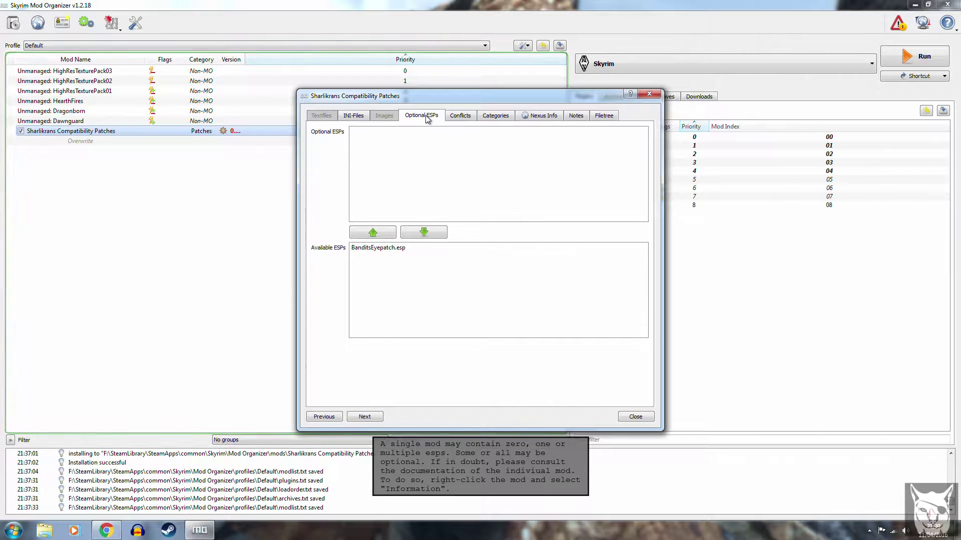
click(414, 250)
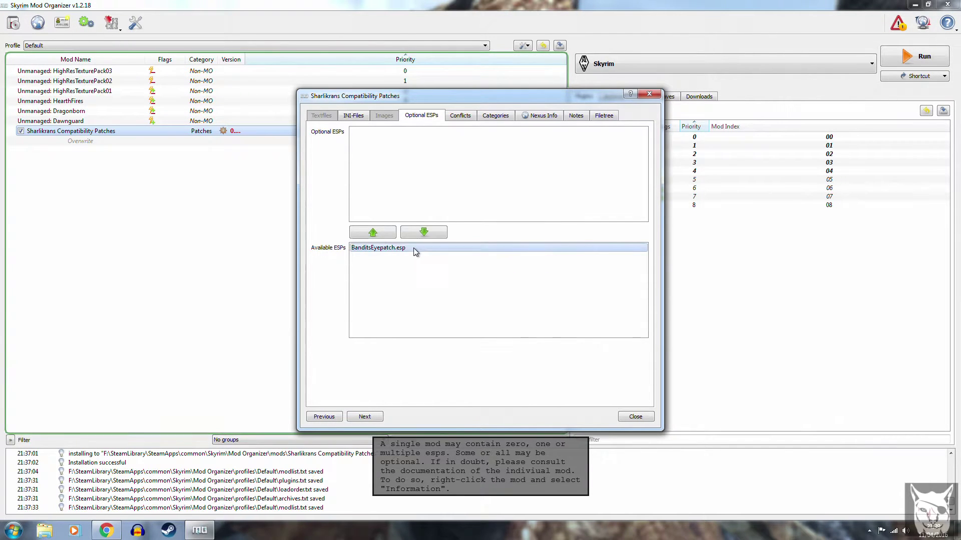
click(383, 235)
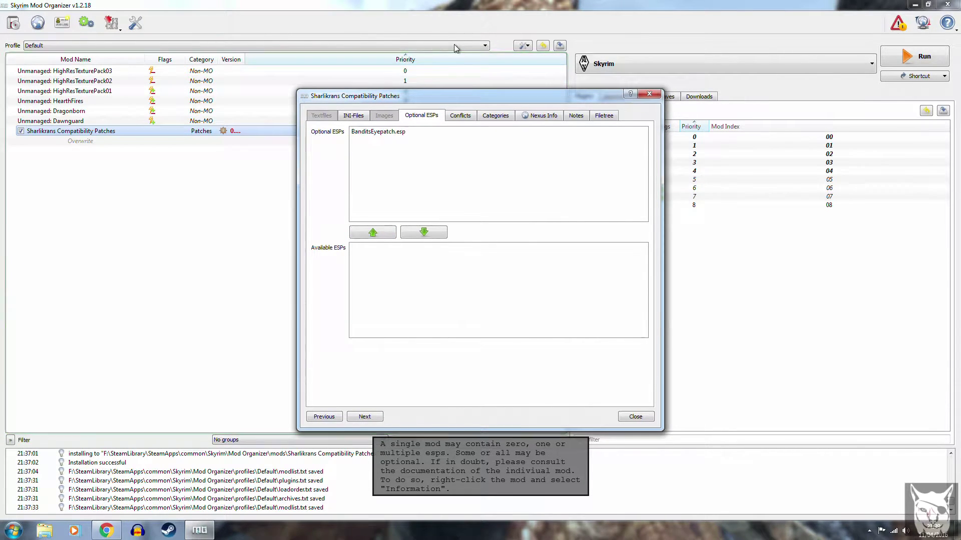
click(381, 131)
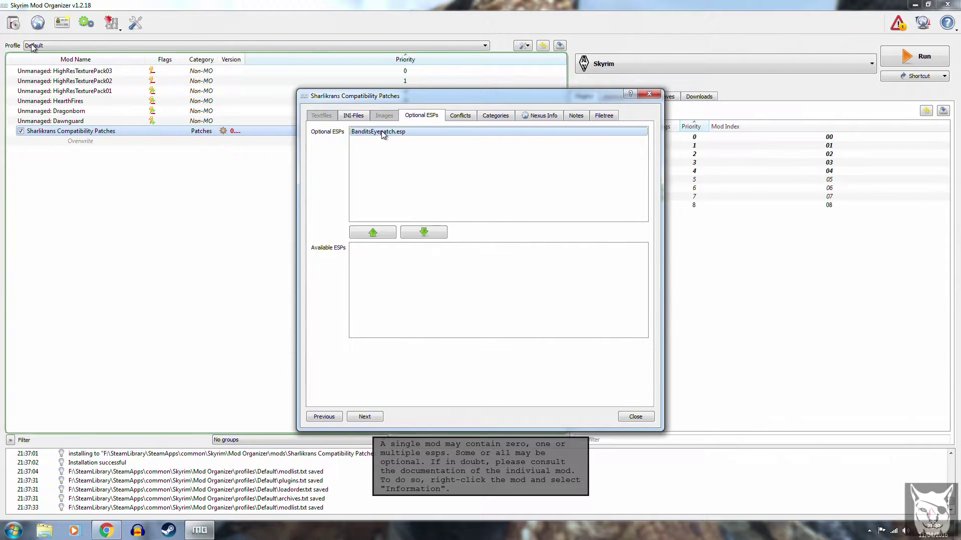
click(425, 234)
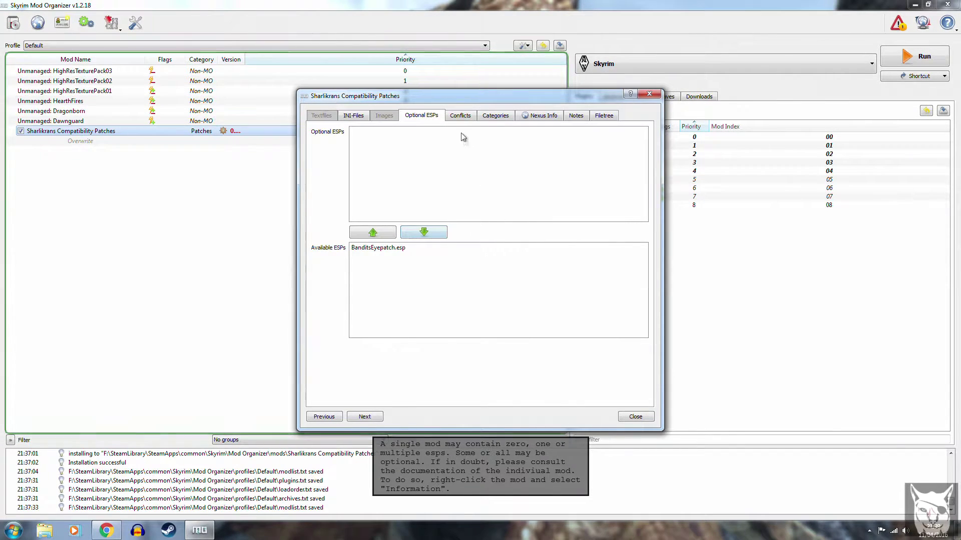
Look through the mod's conflicts, categories, Nexus description and notes.
click(459, 116)
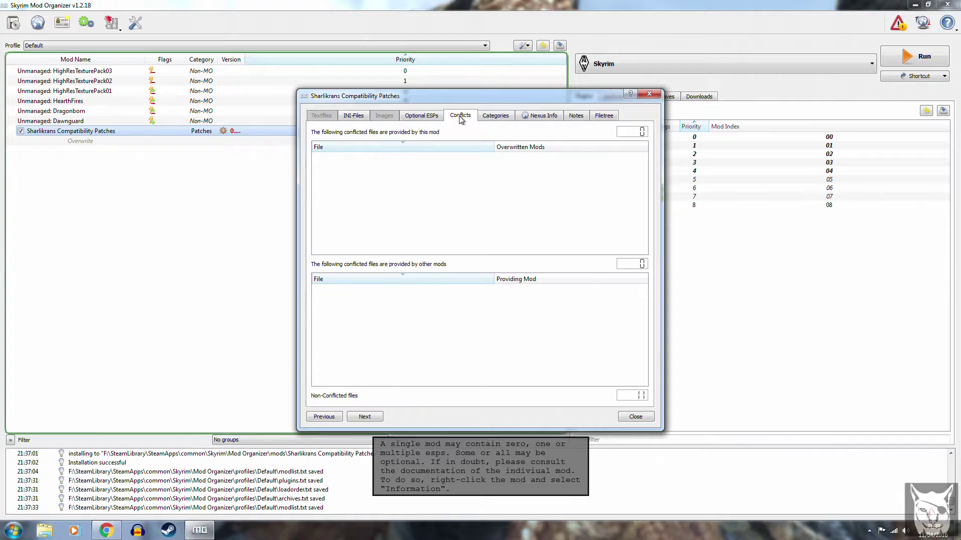
click(501, 115)
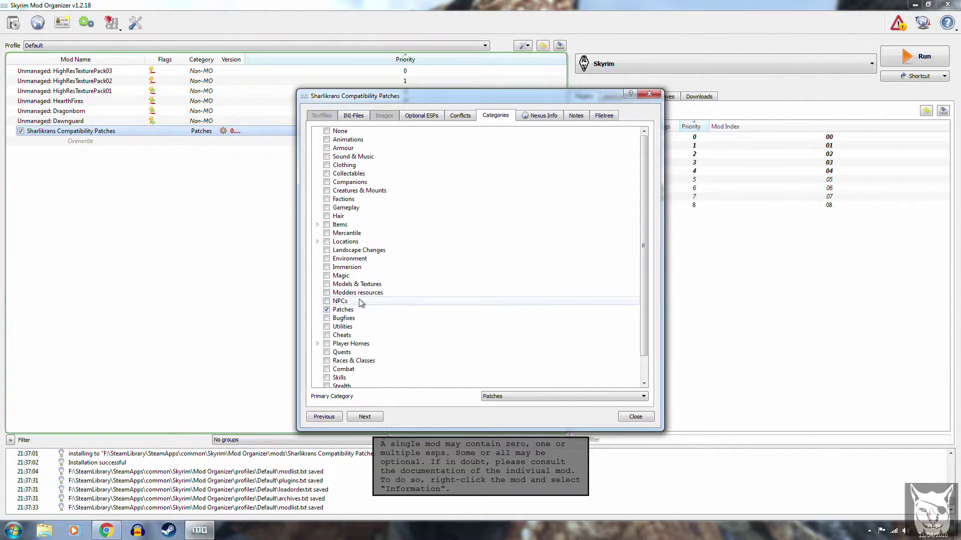
click(538, 115)
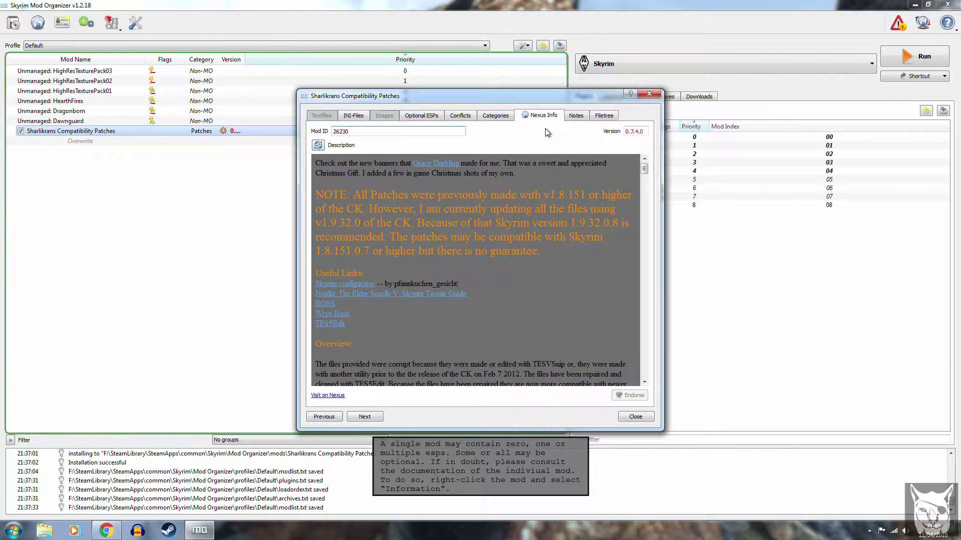
scroll(509, 244, down, 4)
scroll(509, 244, down, 4)
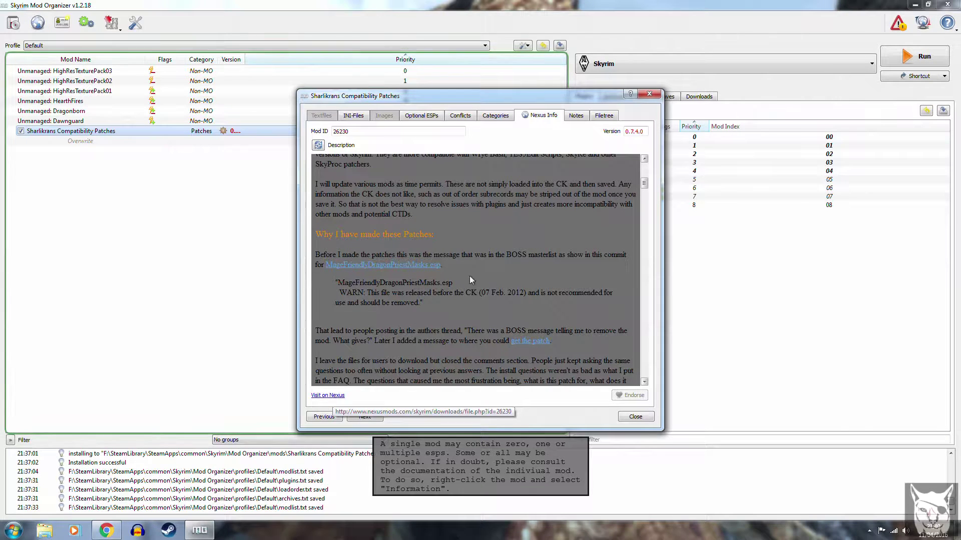
click(576, 116)
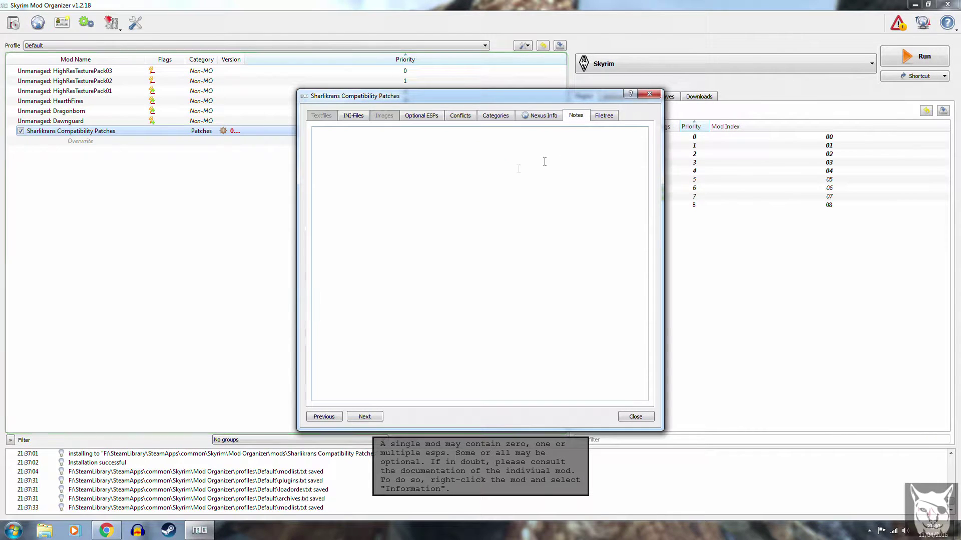
Examine the BanditsEyepatch files and meta.ini in the mod's file tree, and close the mod information.
click(610, 116)
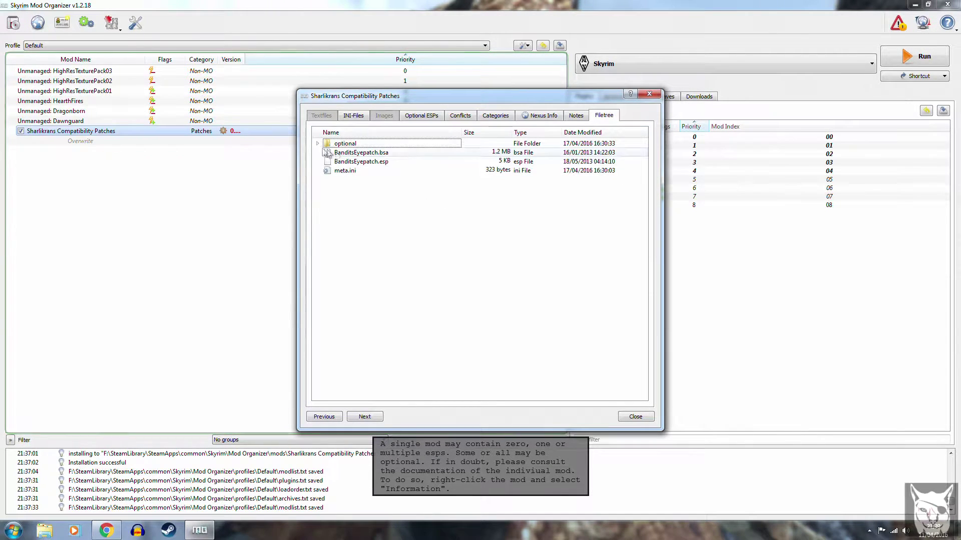
click(425, 152)
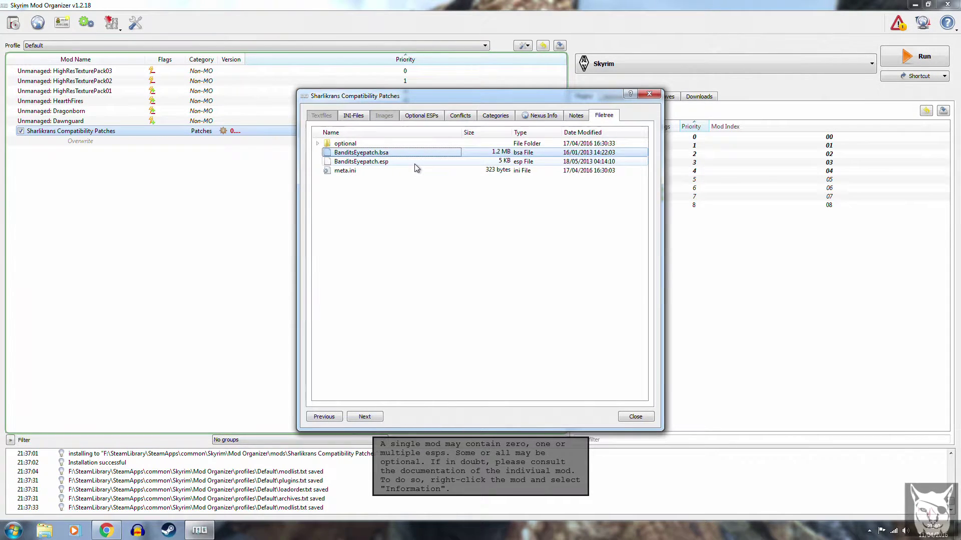
click(415, 164)
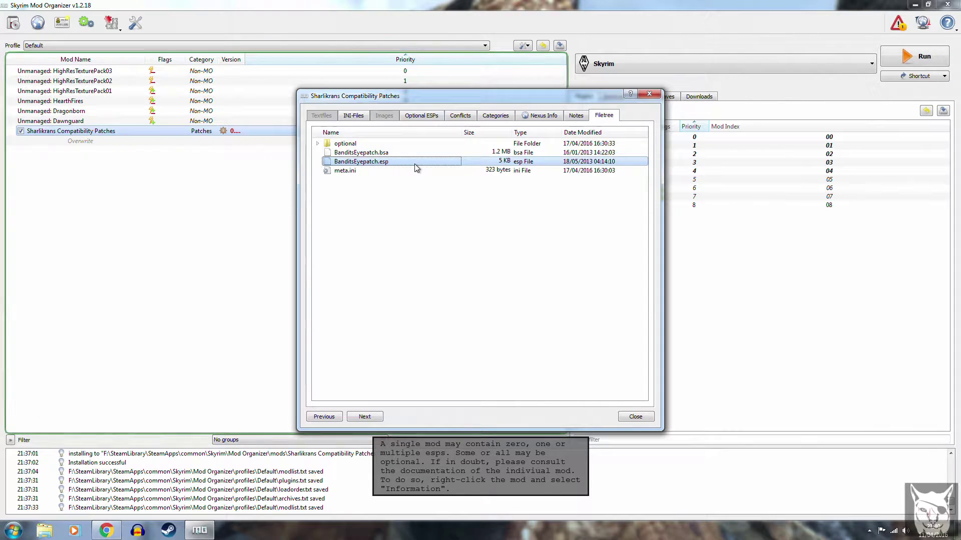
click(410, 173)
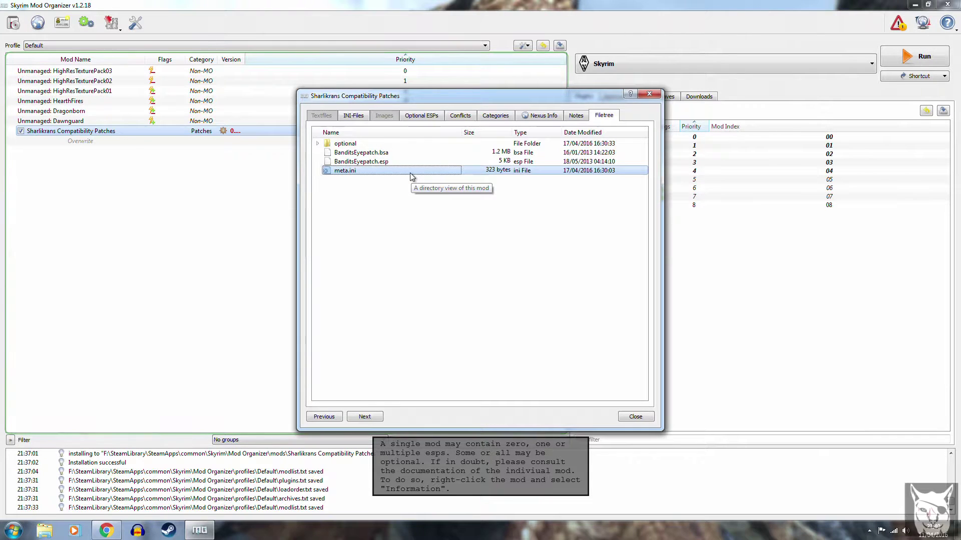
click(623, 418)
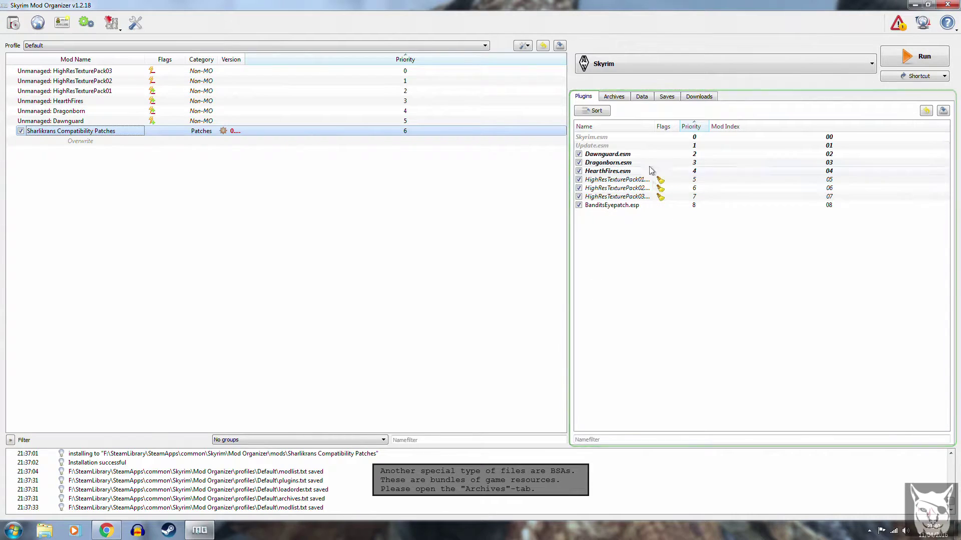
Display the list of archives as the tutorial asks and advance through its hints on BSA files.
click(615, 97)
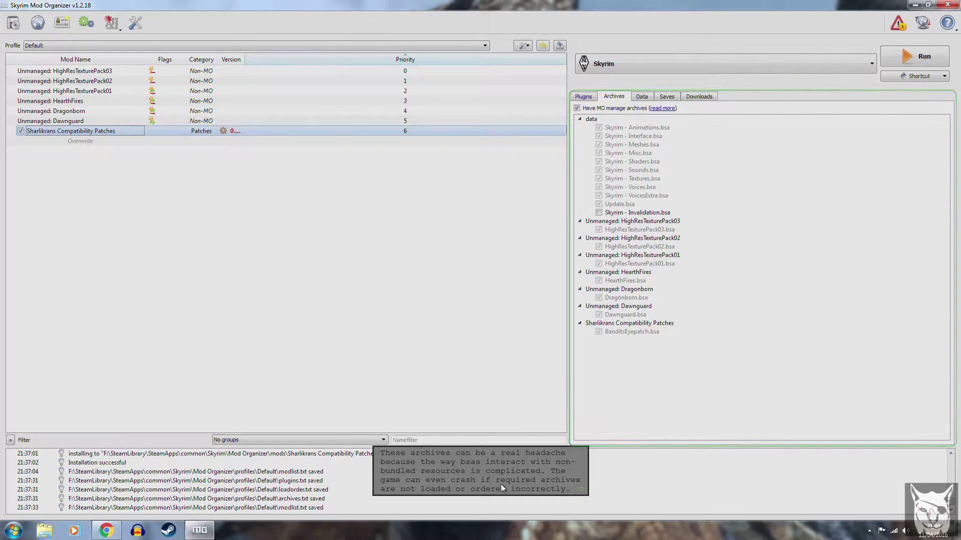
click(525, 489)
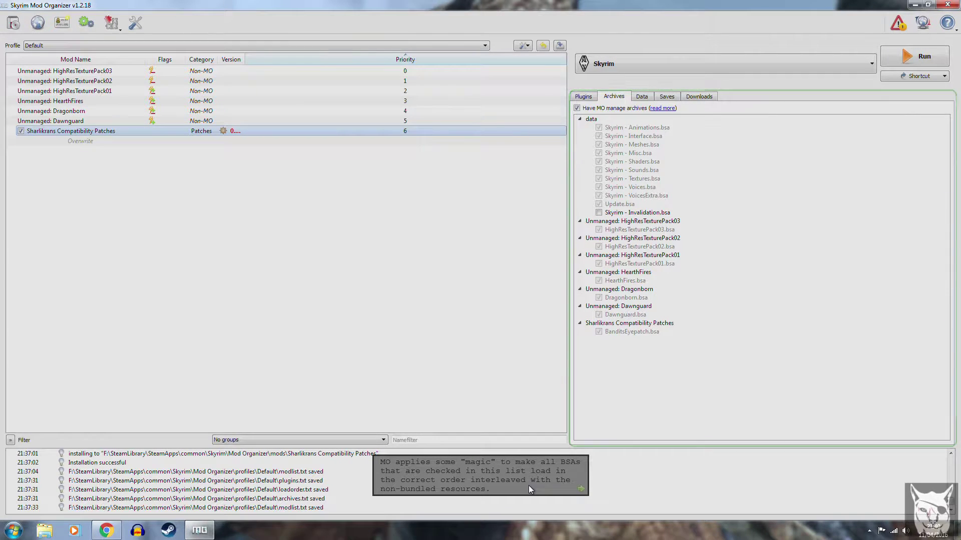
click(536, 479)
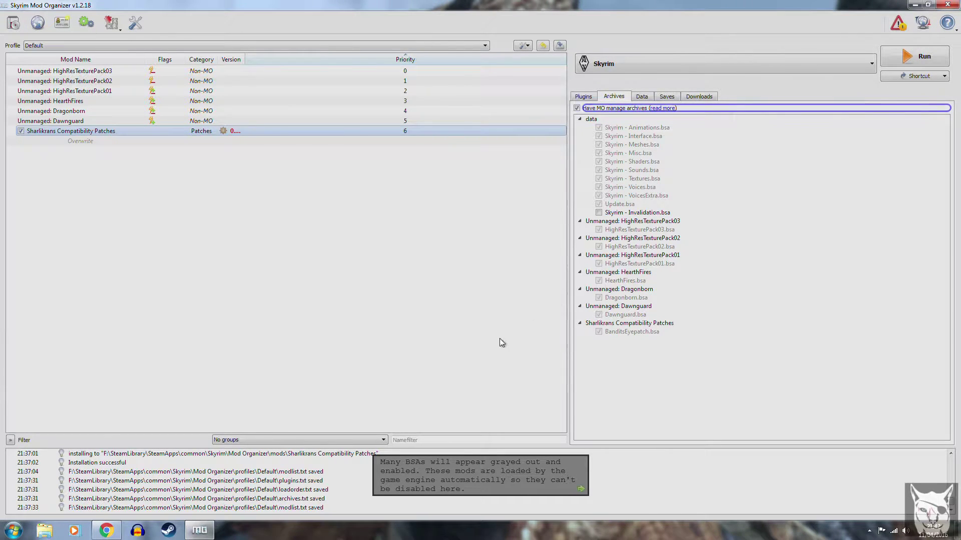
click(518, 478)
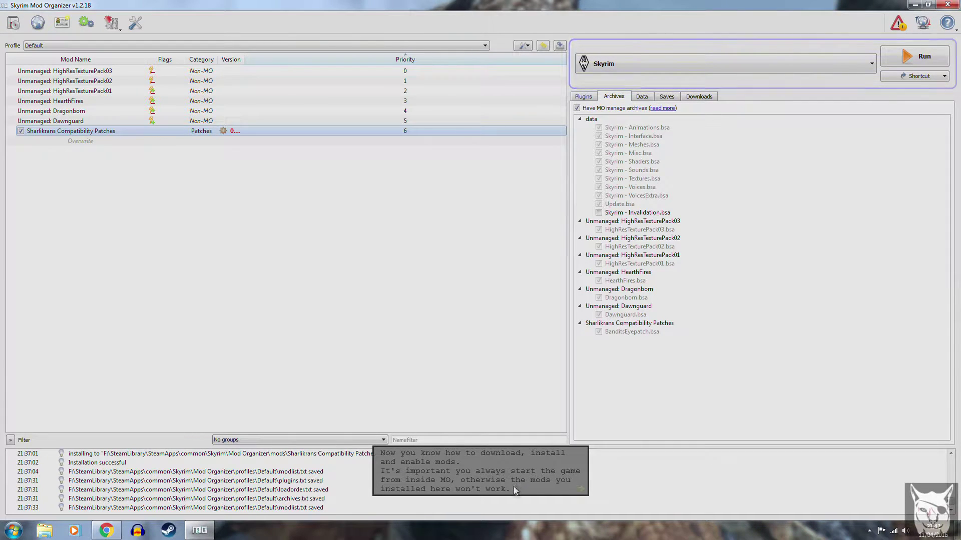
Advance through the tutorial's closing hints on starting the game from Mod Organizer and finish the tutorial.
click(523, 487)
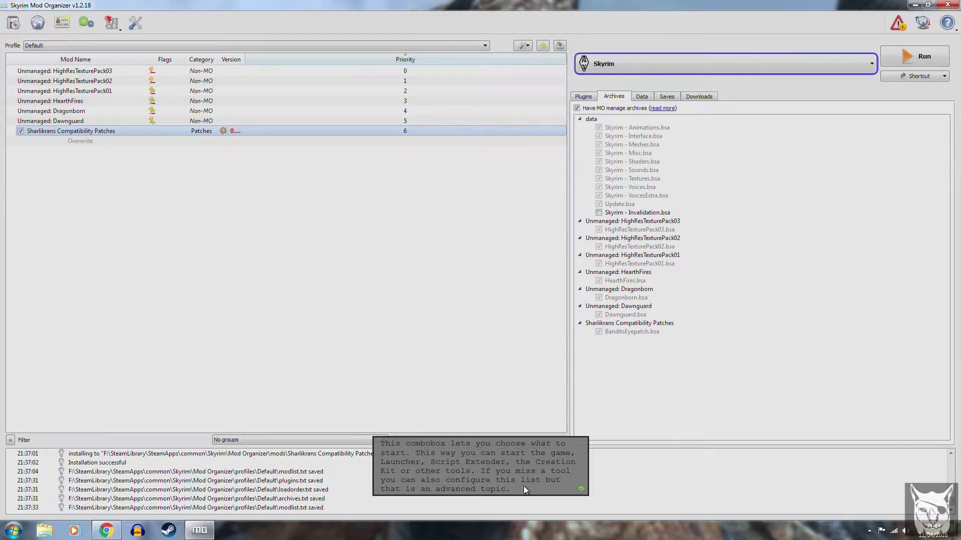
click(532, 480)
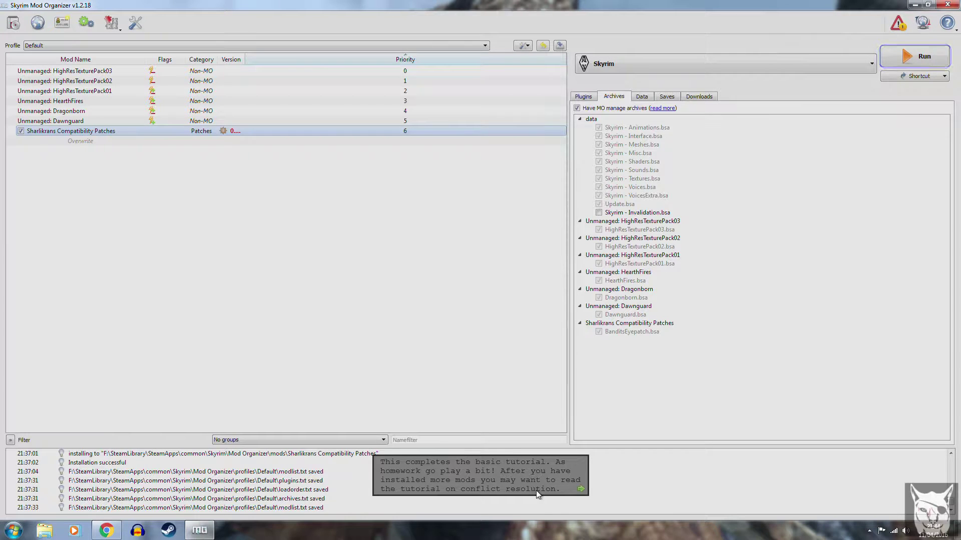
click(536, 490)
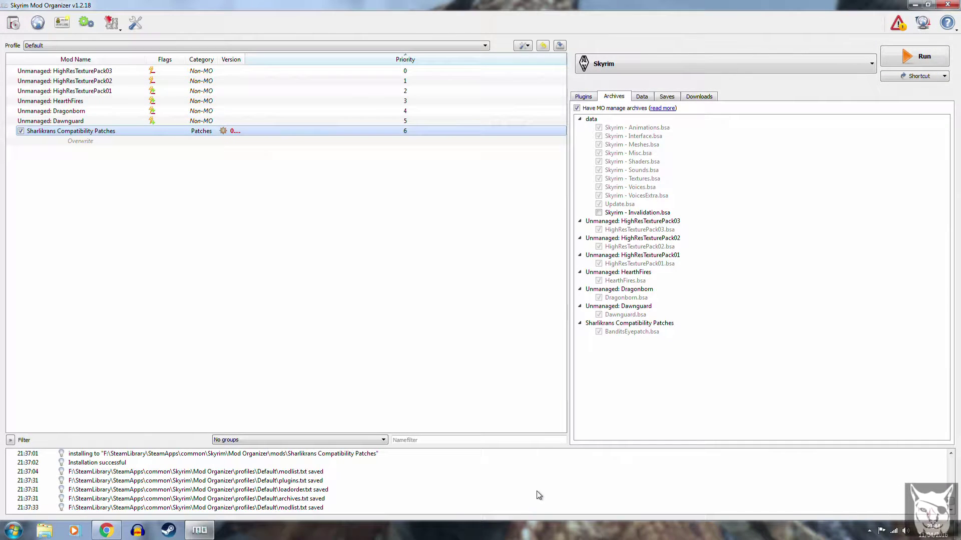
Start installing the downloaded A Quality World Map archive.
click(554, 350)
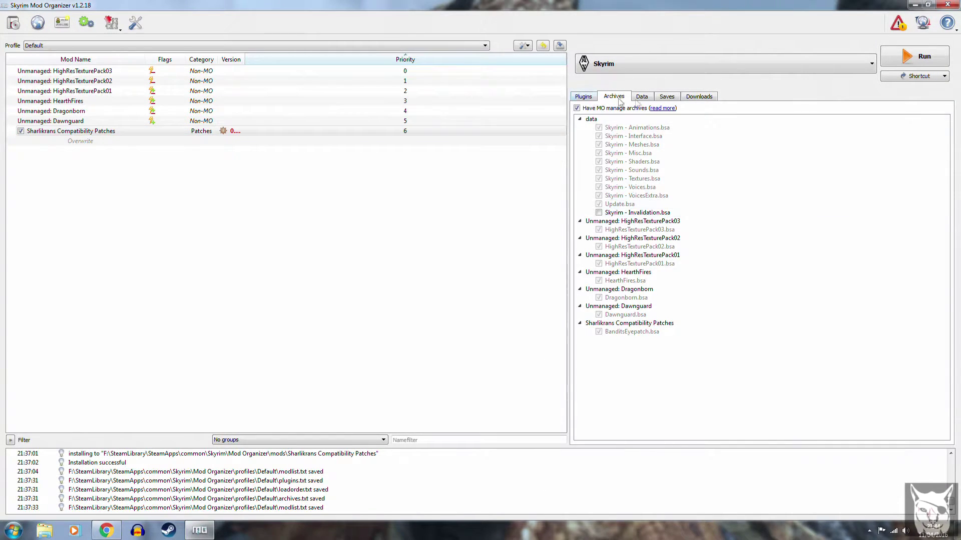
click(694, 98)
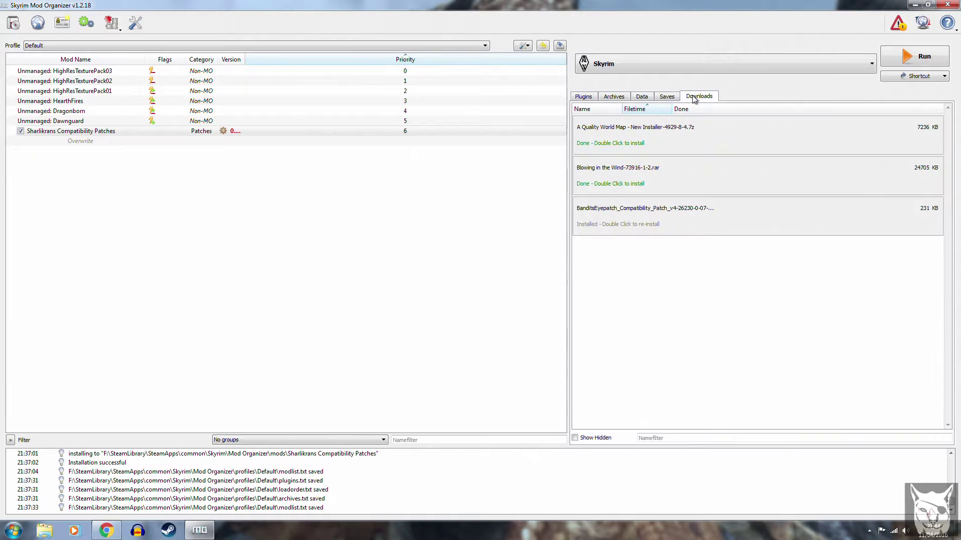
double_click(595, 138)
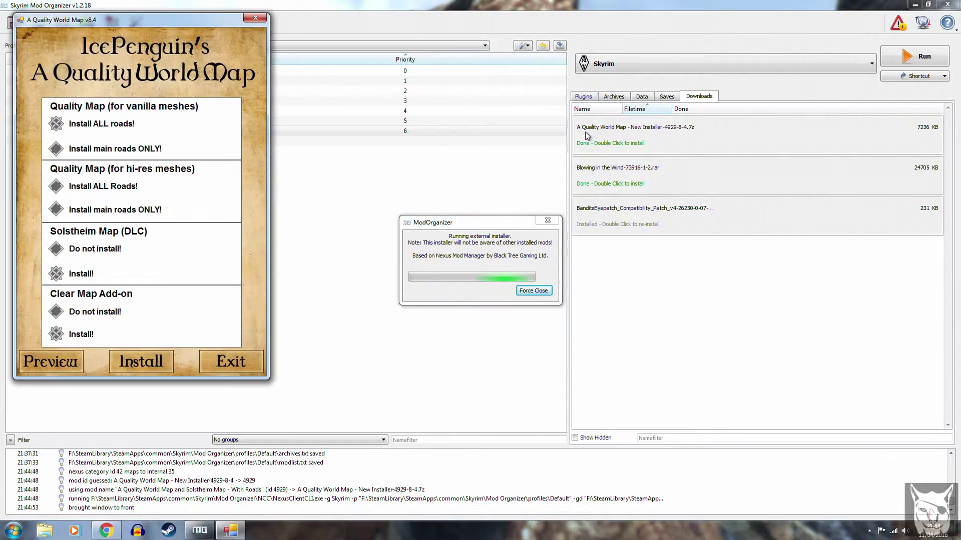
Preview the world map with all roads, with main roads, and with the Clear Map add-on disabled and enabled.
click(63, 361)
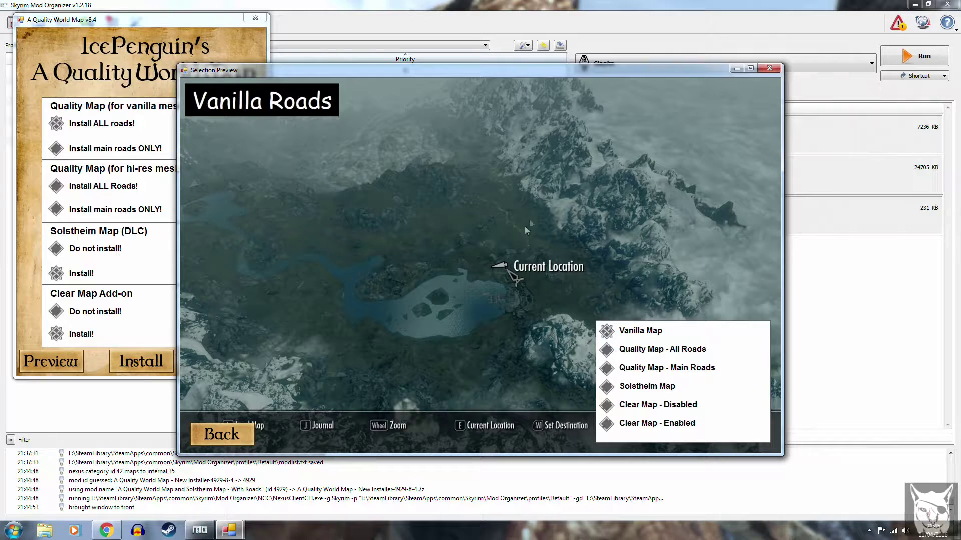
click(609, 352)
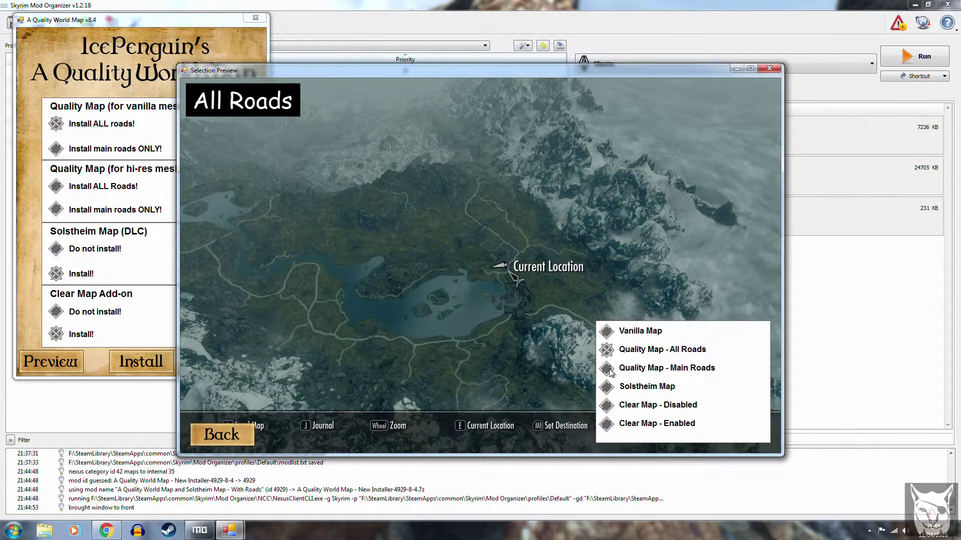
click(607, 368)
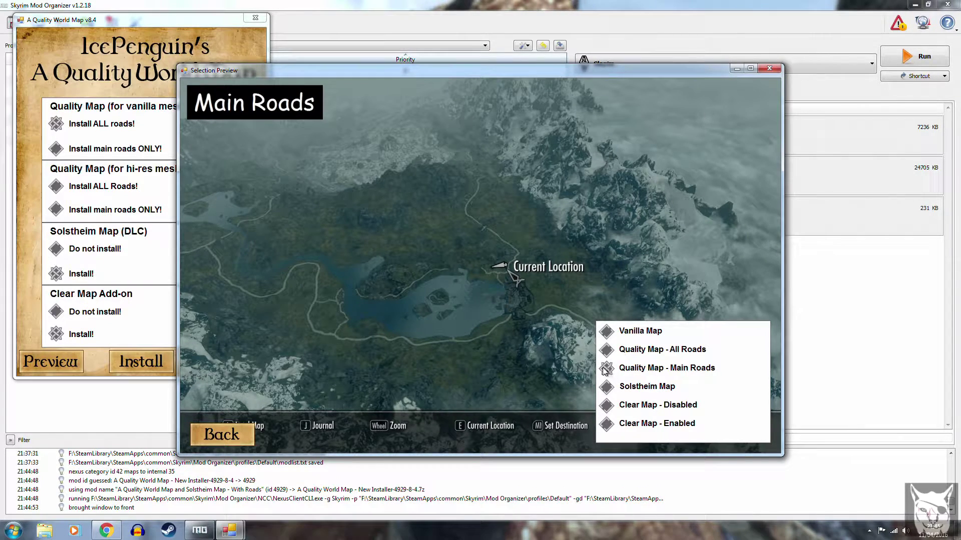
click(607, 405)
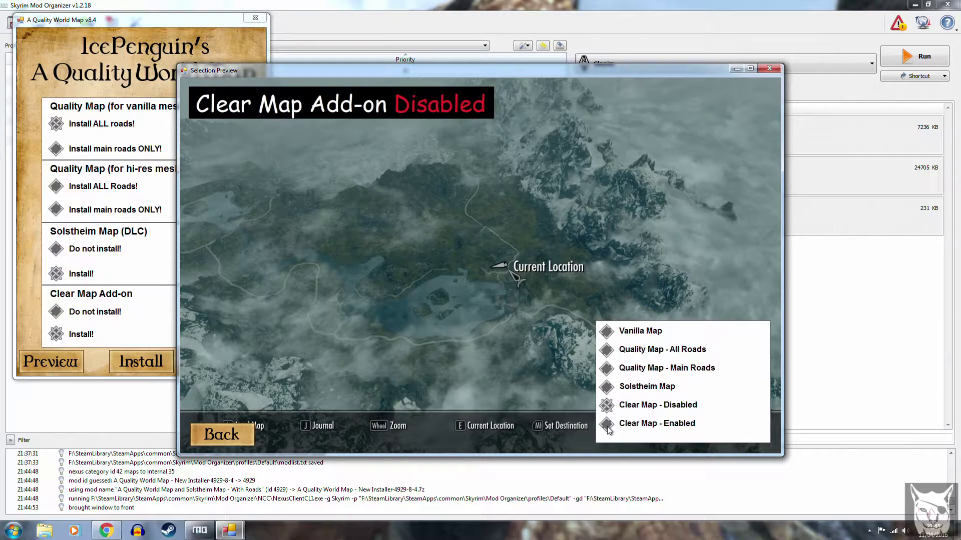
click(607, 425)
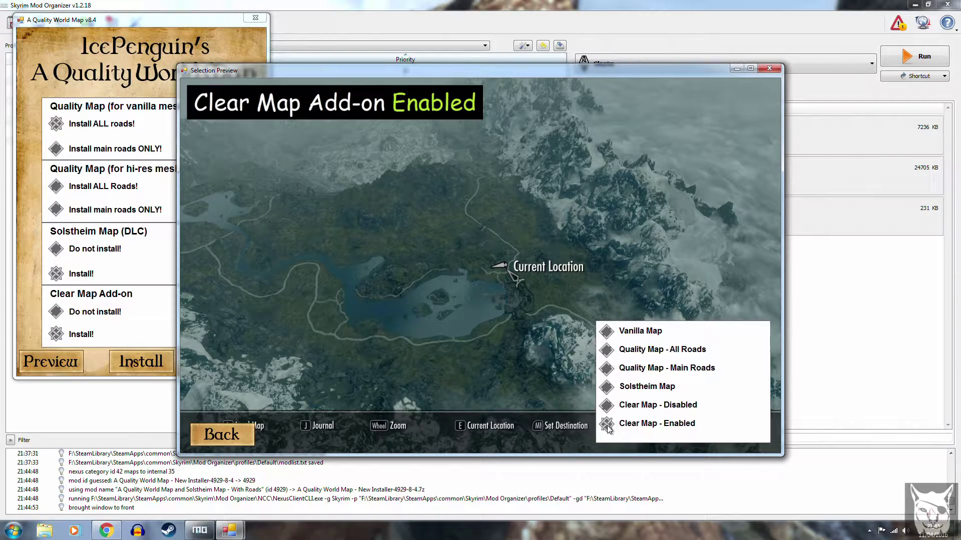
click(223, 434)
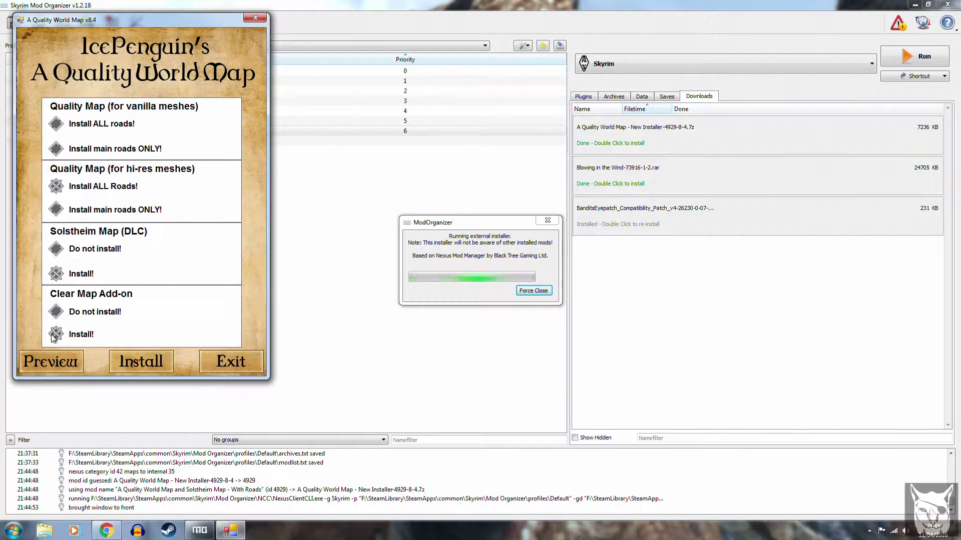
Install A Quality World Map with all roads for hi-res meshes, the Solstheim map and the Clear Map add-on, and enable the mod.
click(146, 371)
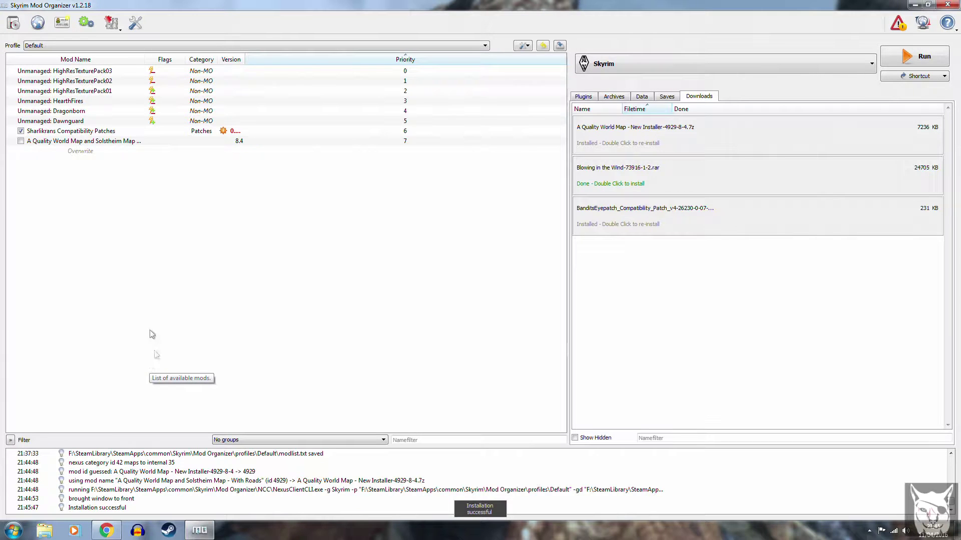
click(21, 142)
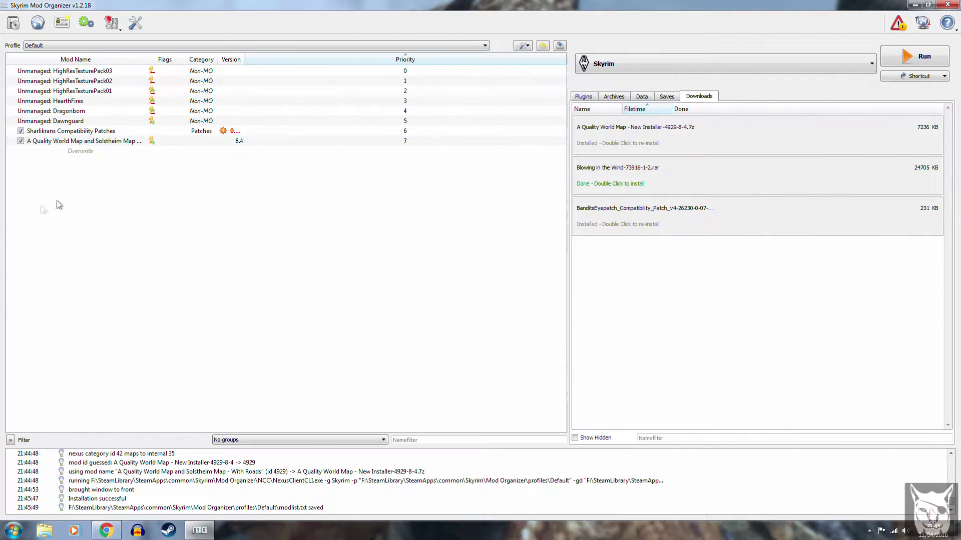
Examine the file conflicts of the A Quality World Map mod and close its information.
double_click(154, 144)
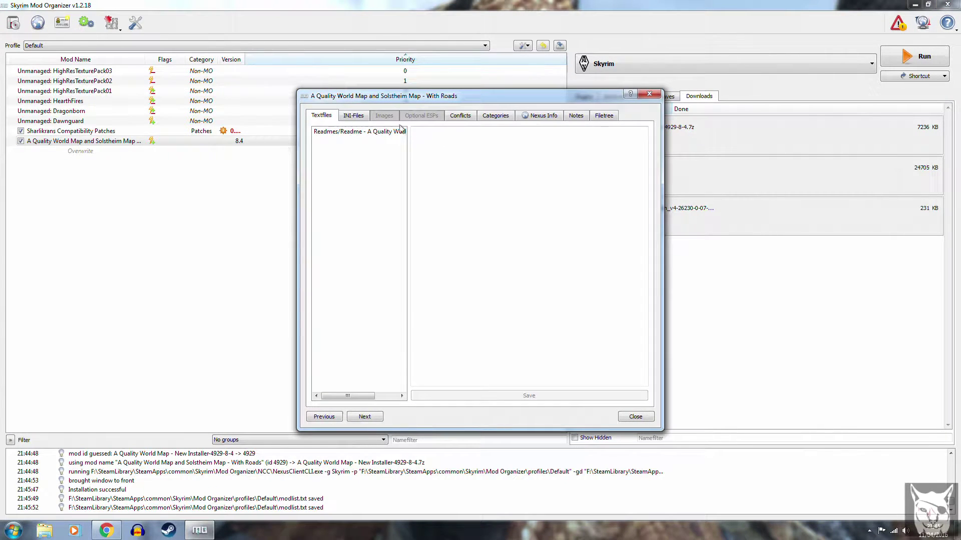
click(460, 117)
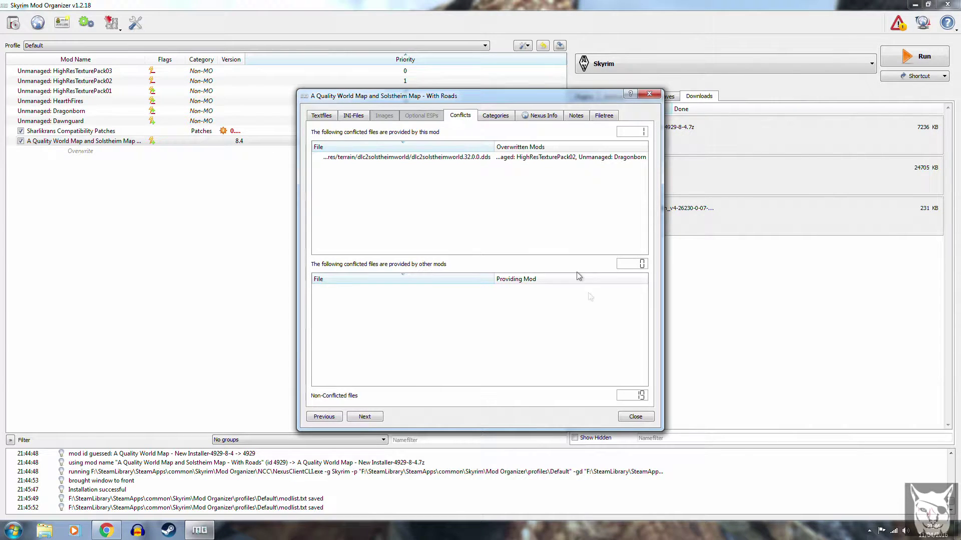
click(642, 420)
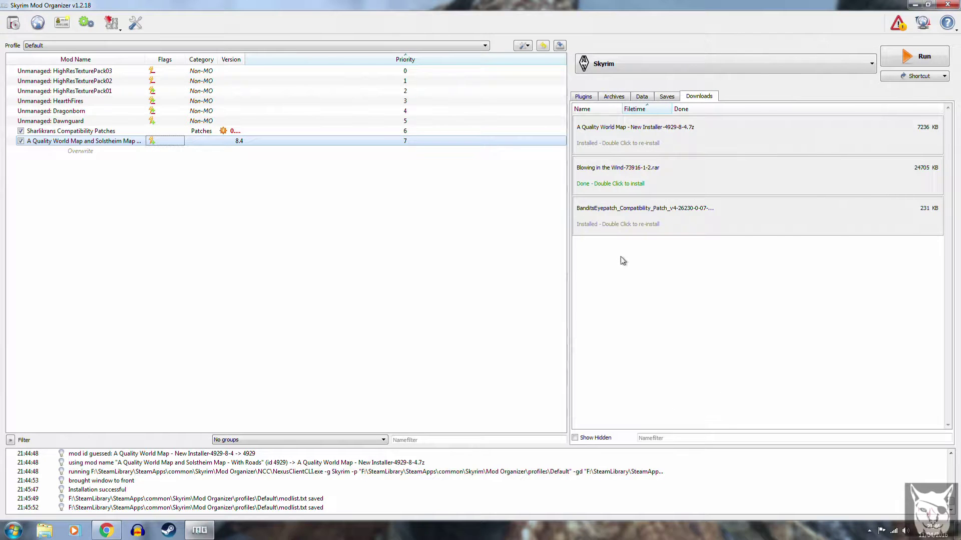
Install Blowing in the Wind with SMIM signs and medium sign mass, without the optional components, and enable the mod.
double_click(596, 173)
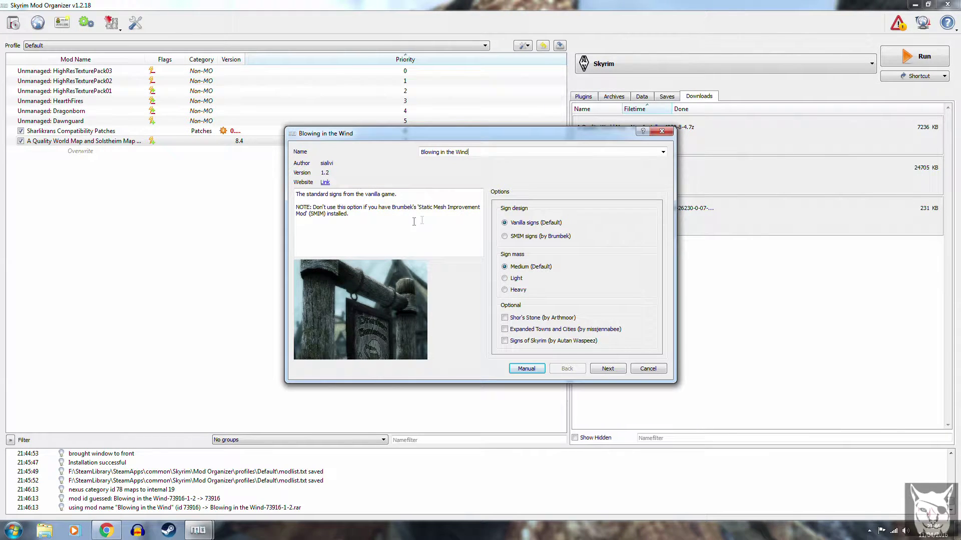
mouse_move(552, 242)
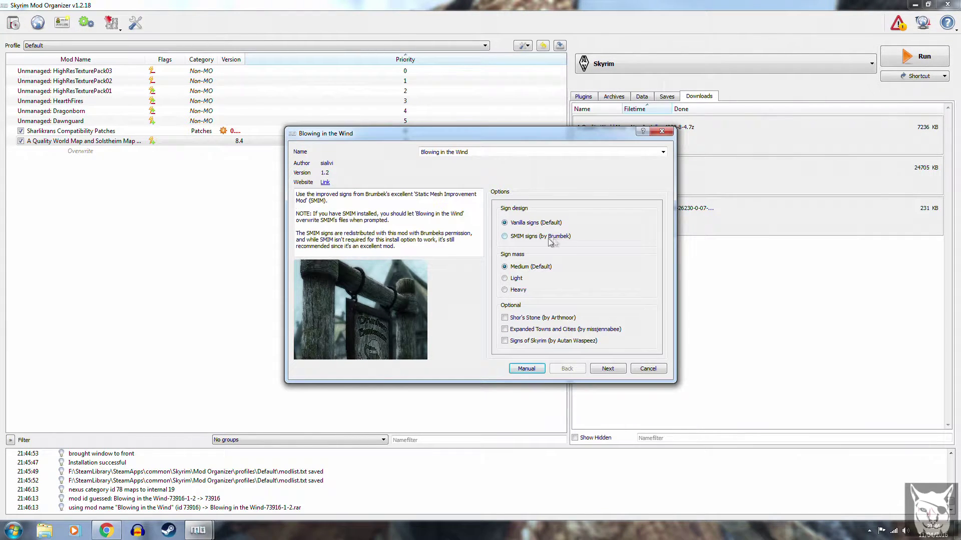
click(506, 239)
mouse_move(501, 254)
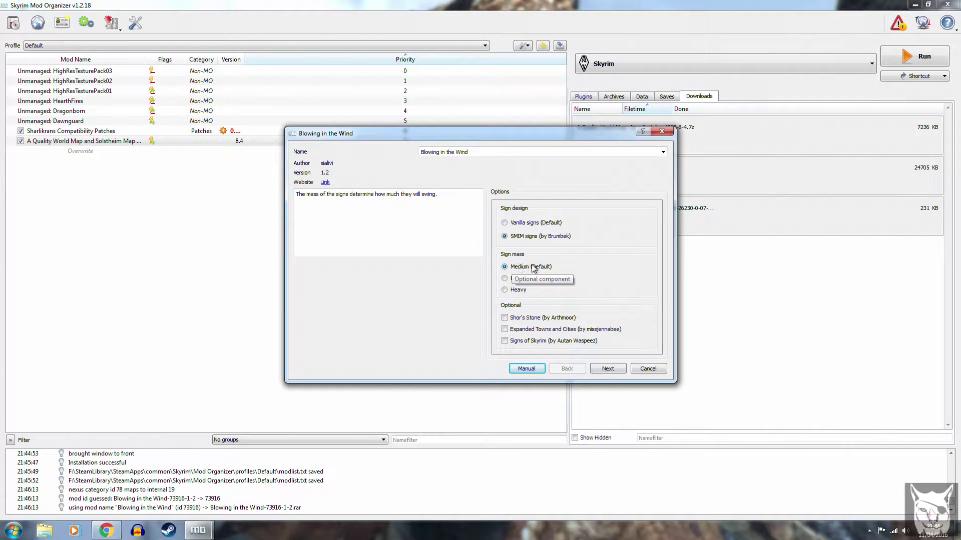
mouse_move(520, 320)
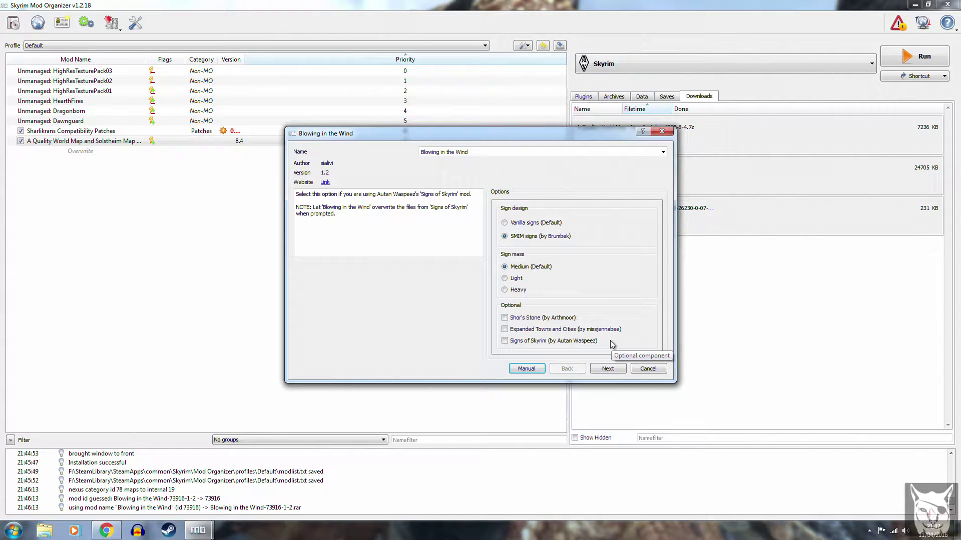
click(607, 368)
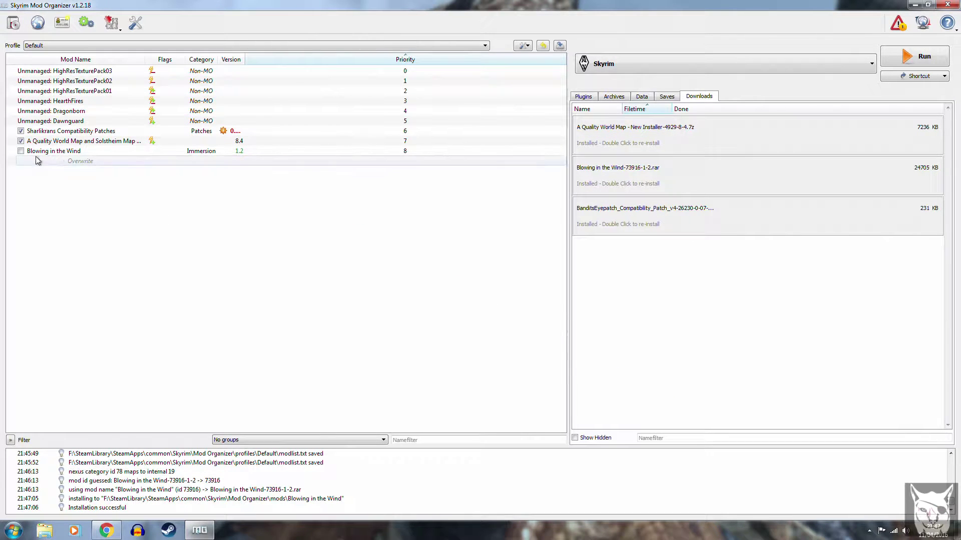
click(21, 151)
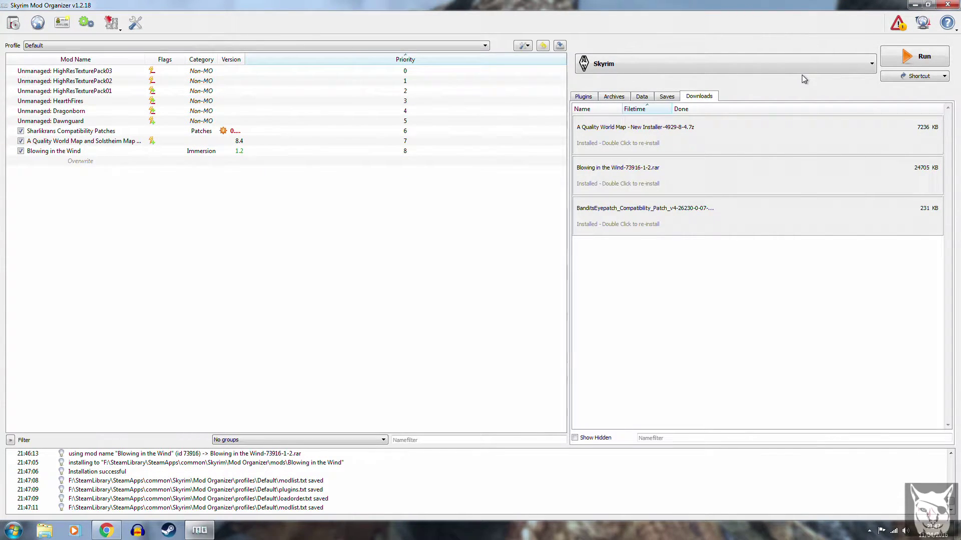
Review the reported potential mod order problem and let the automatic fix rearrange the mods.
click(898, 24)
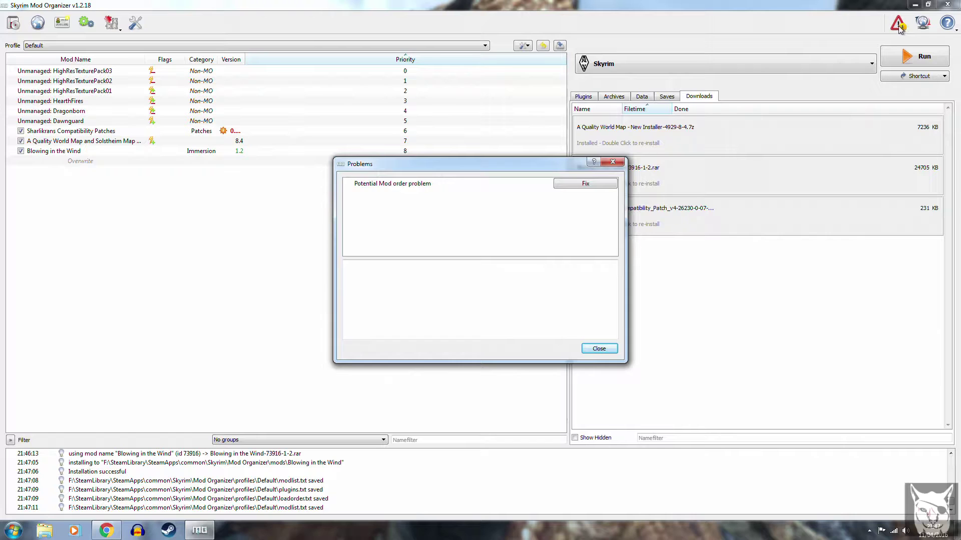
click(386, 187)
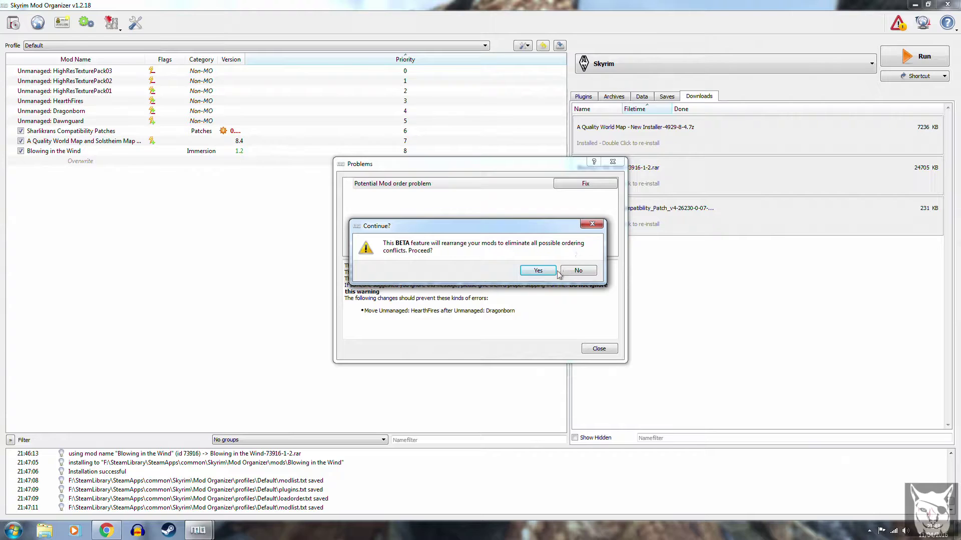
click(539, 271)
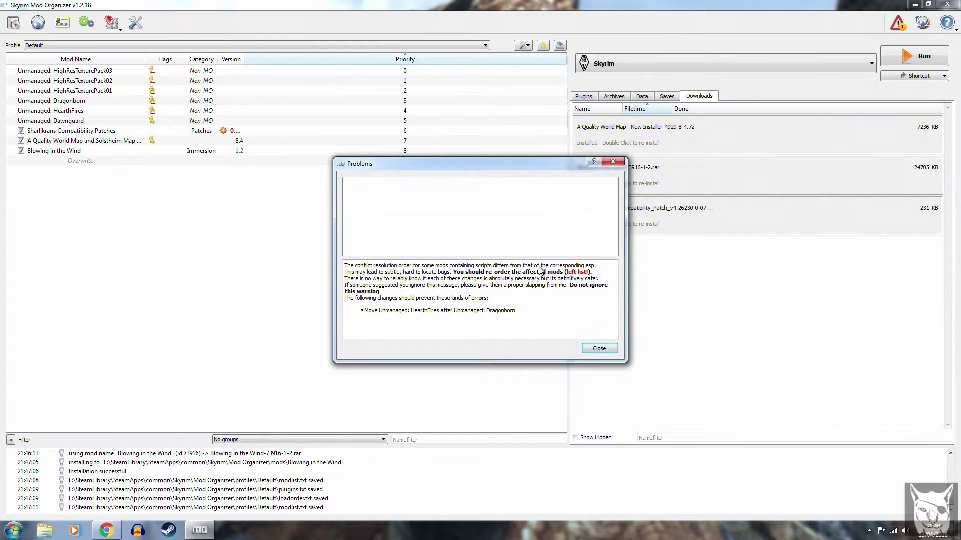
click(599, 349)
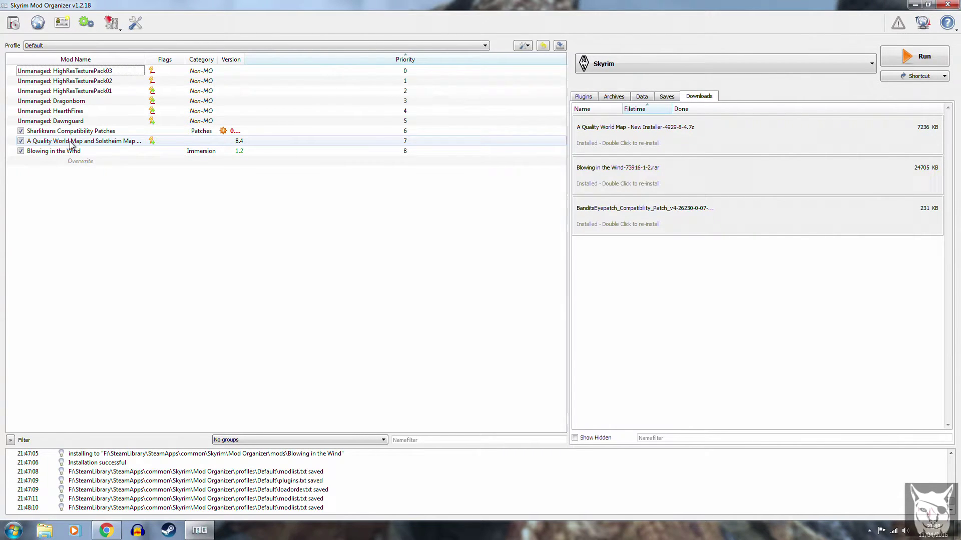
Move A Quality World Map above Sharlikrans Compatibility Patches in the mod order, and display the list of plugins.
drag(72, 145, 75, 131)
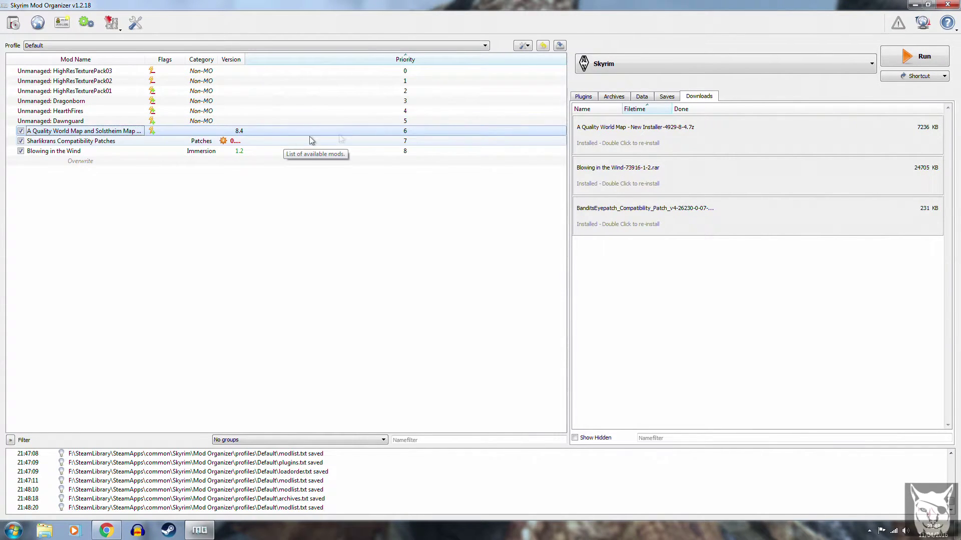
click(585, 97)
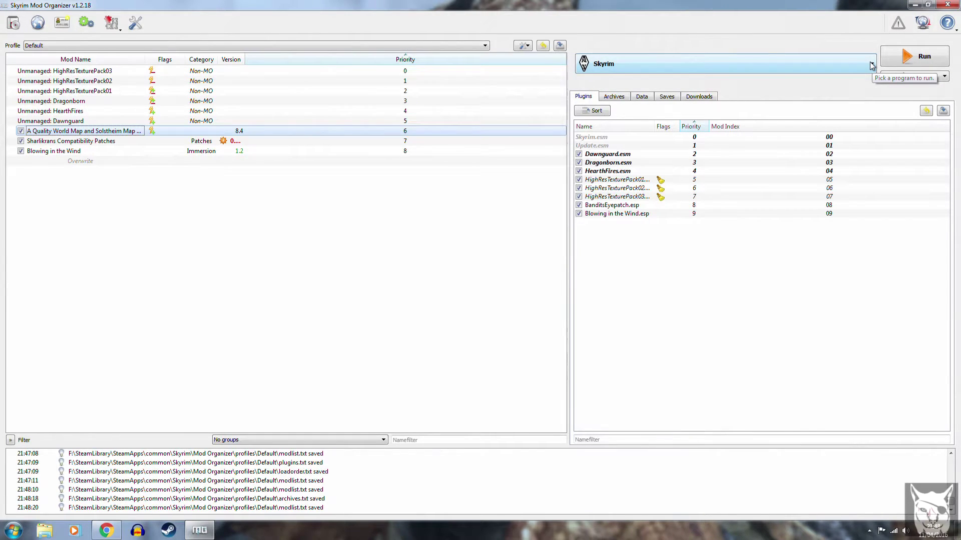
Edit the Skyrim executable entry so that Mod Organizer stays open when the game is started.
click(872, 66)
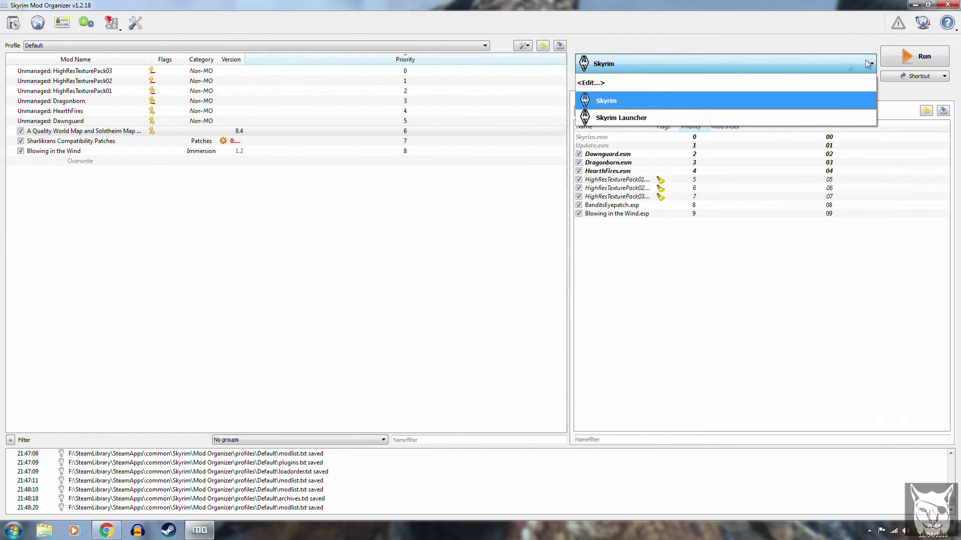
click(594, 82)
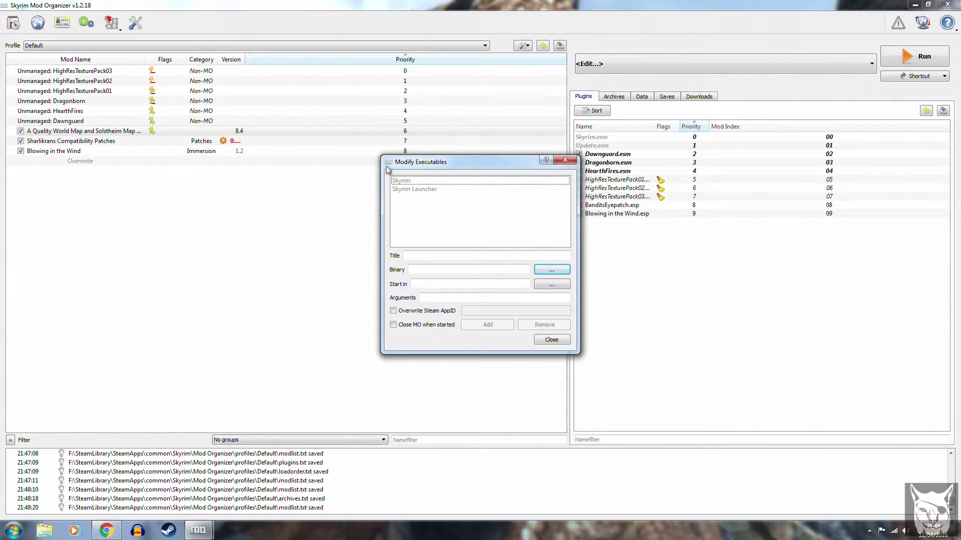
click(399, 182)
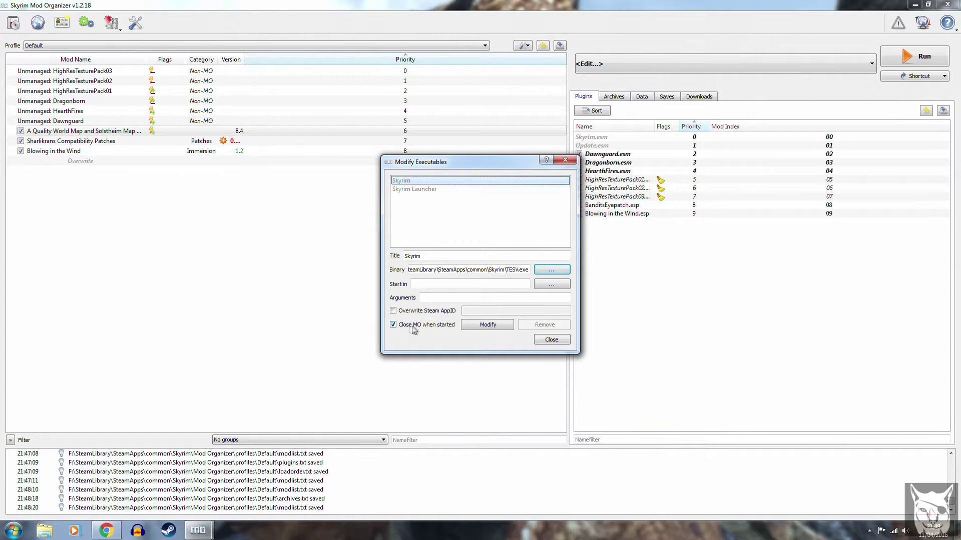
mouse_move(452, 330)
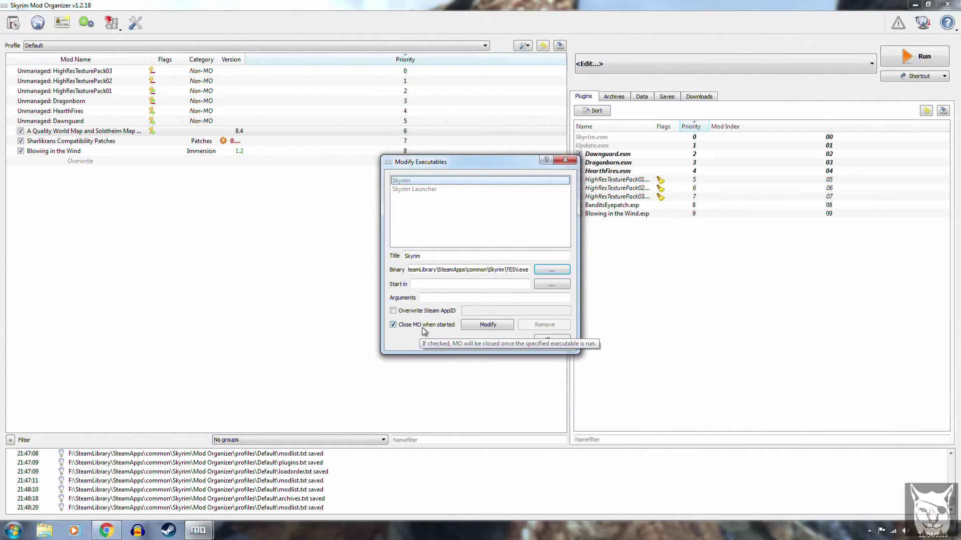
click(394, 325)
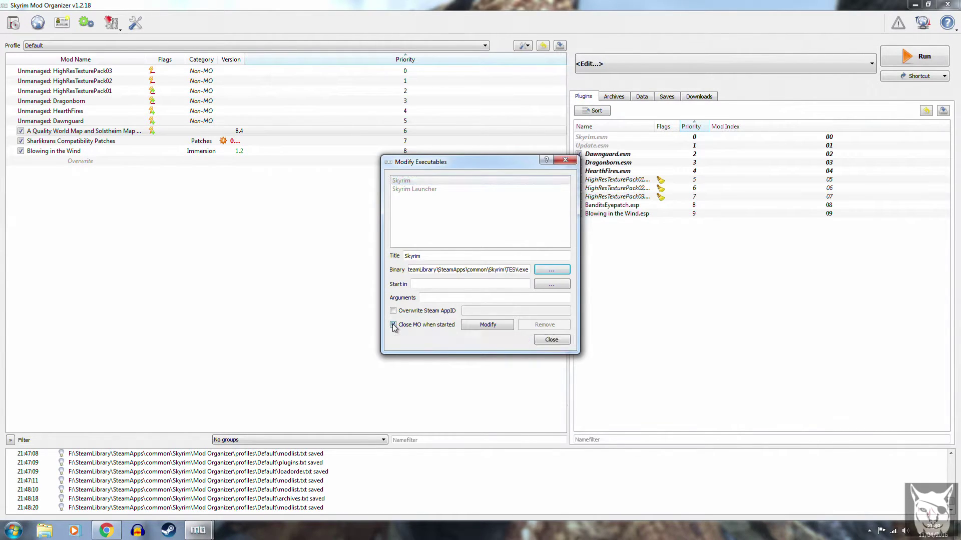
click(489, 326)
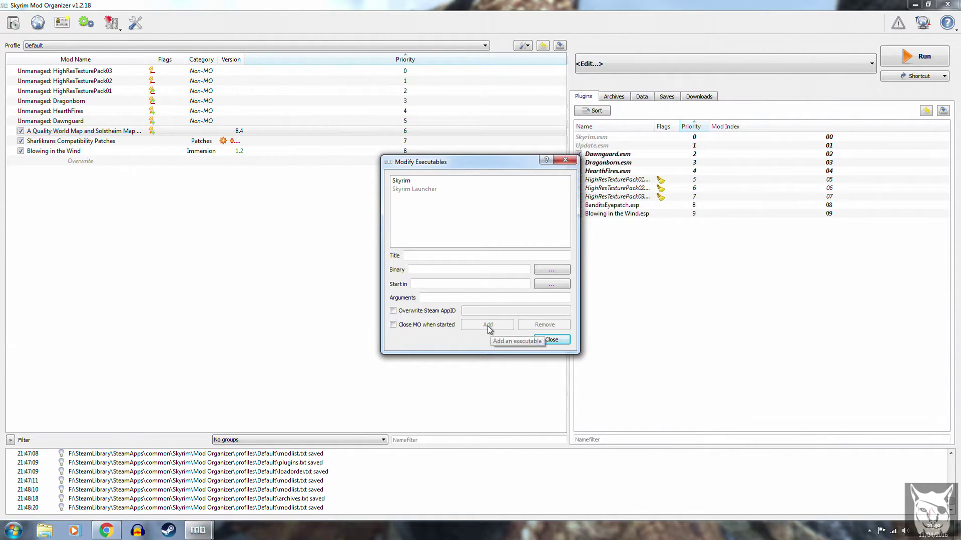
Turn off closing MO when started for the Skyrim Launcher executable, and choose Skyrim Launcher as the program to run.
click(412, 190)
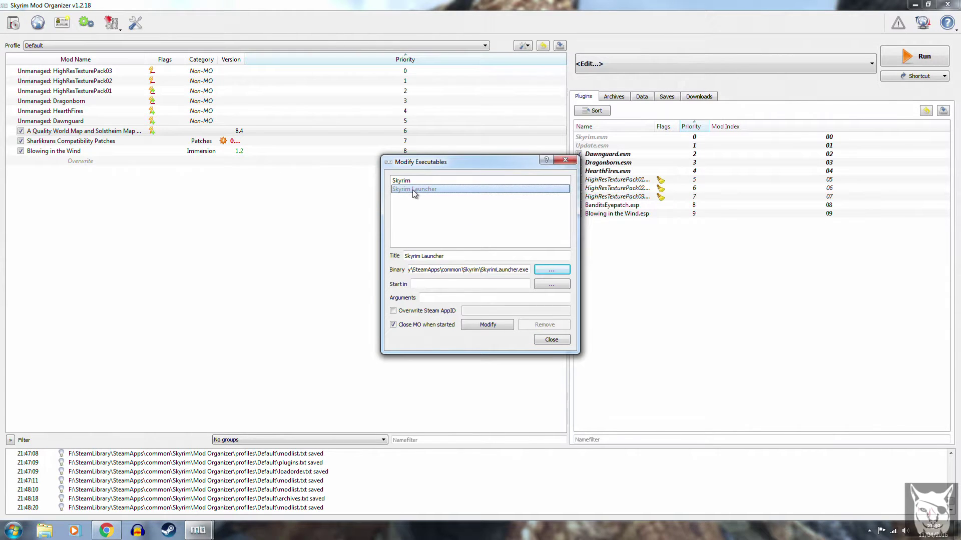
click(393, 325)
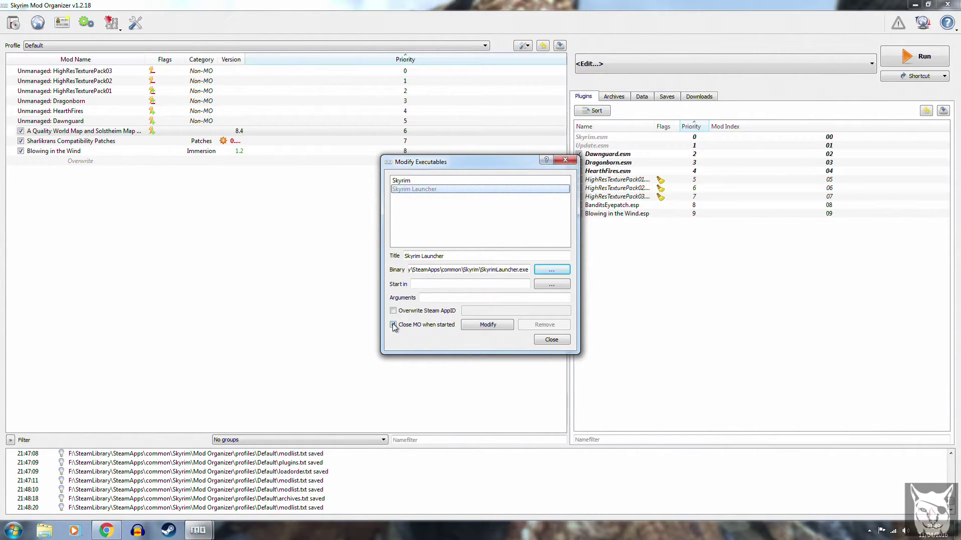
click(480, 326)
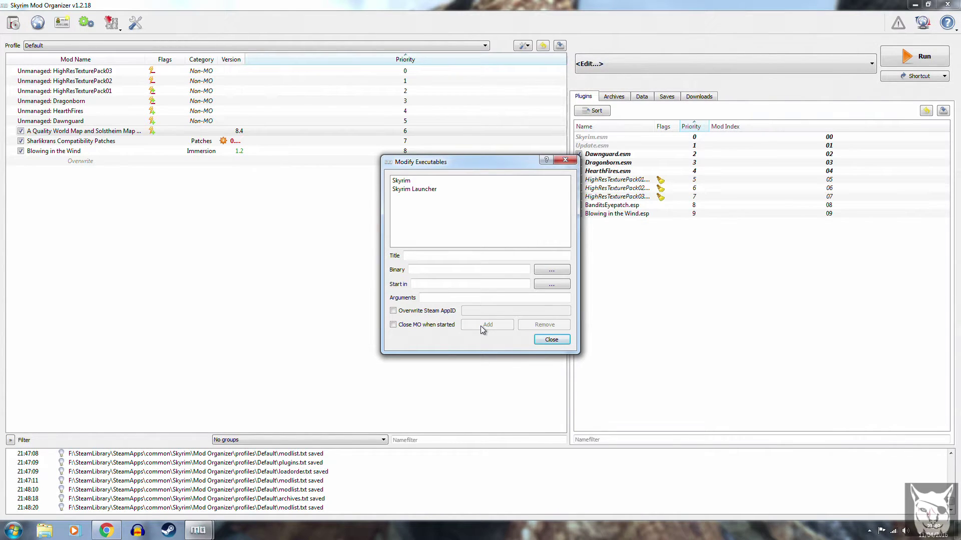
click(546, 341)
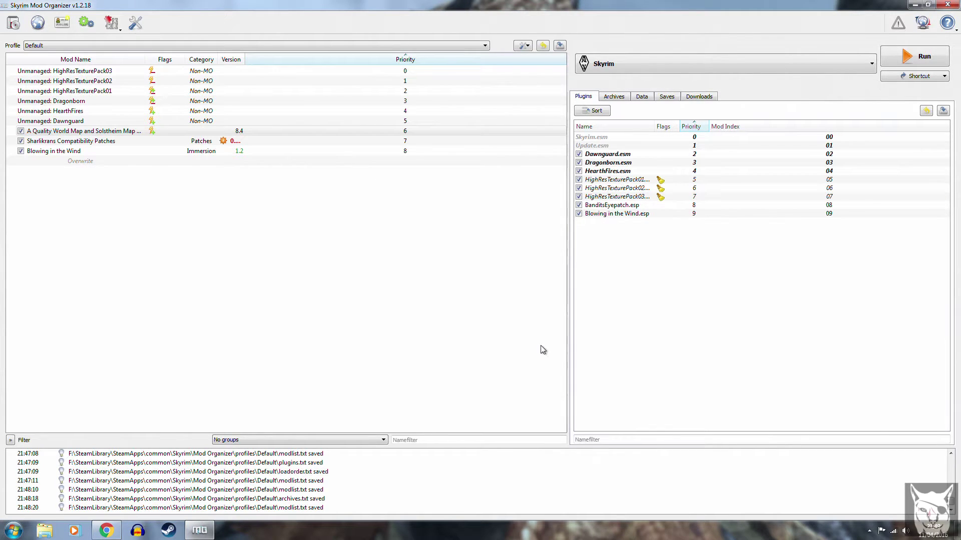
click(871, 65)
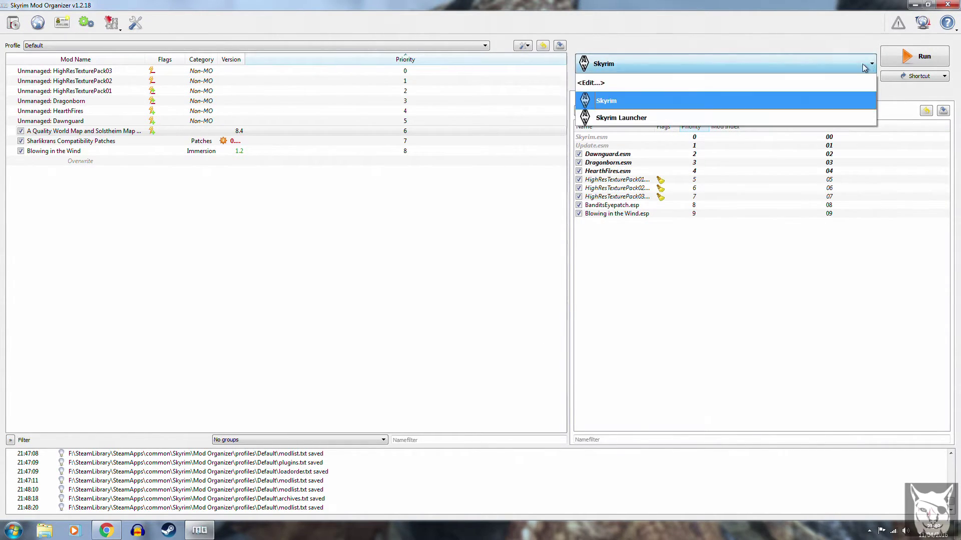
click(852, 117)
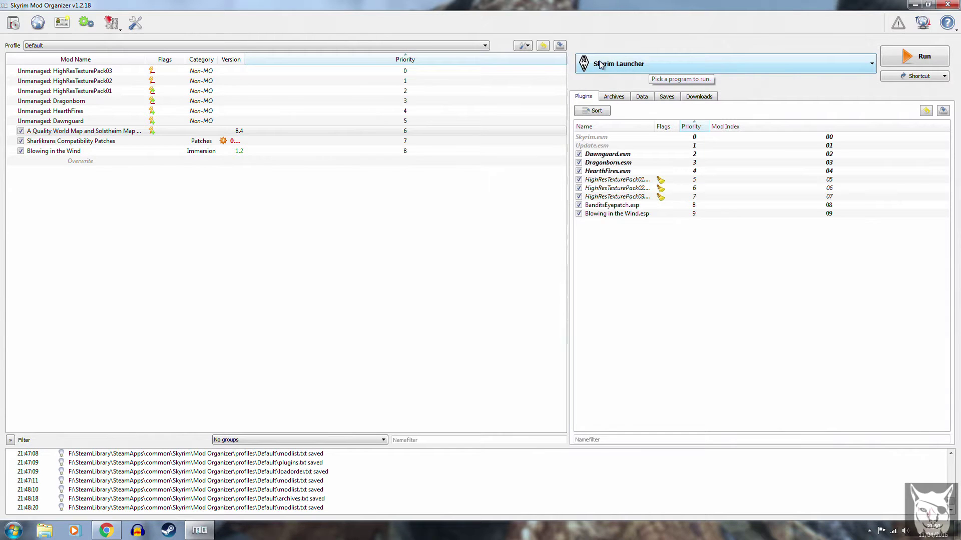
Run Skyrim Launcher, reset its video options to the auto-detected defaults, accept them and exit the launcher.
click(915, 63)
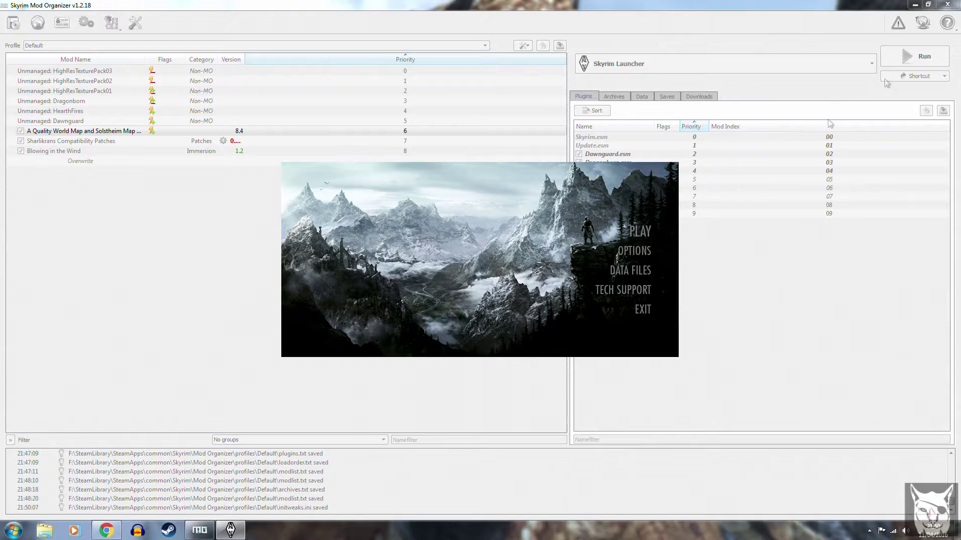
click(634, 251)
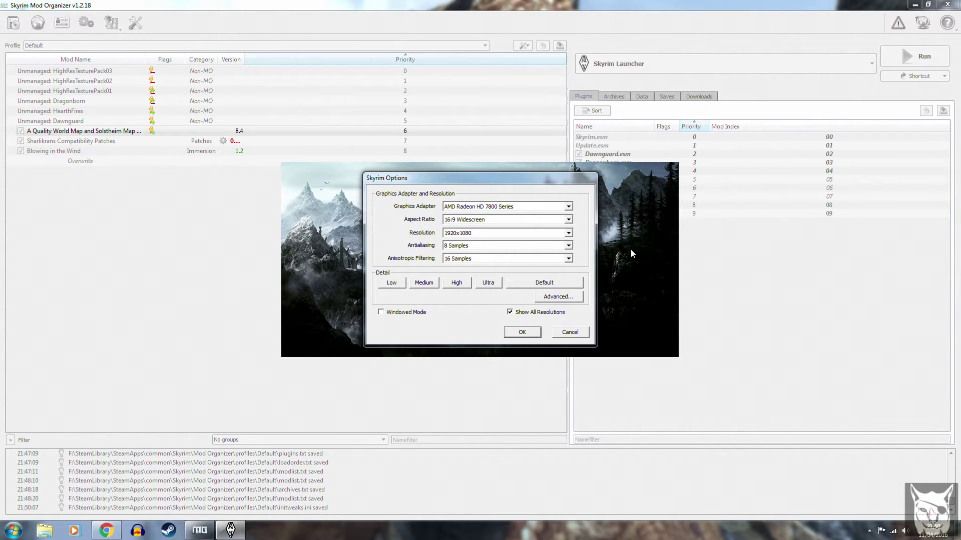
click(556, 282)
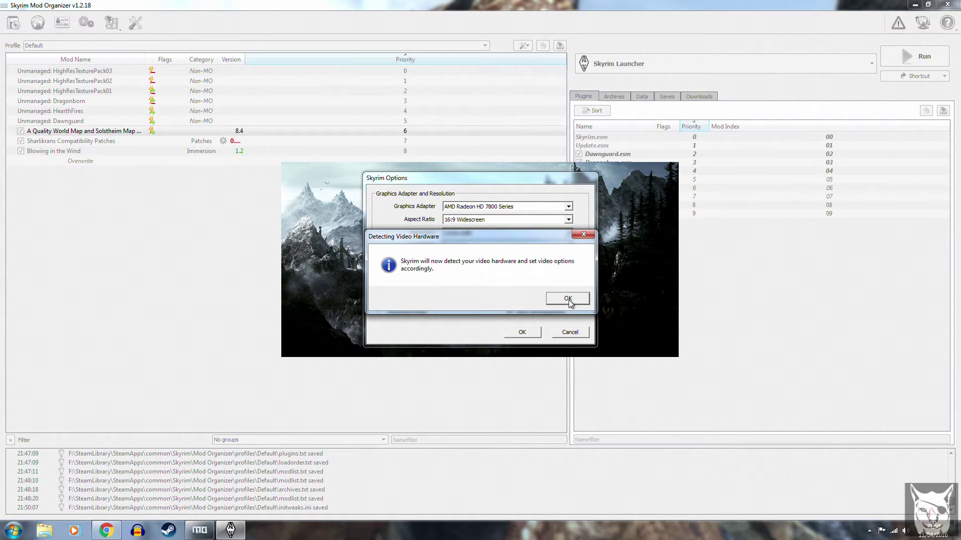
click(569, 300)
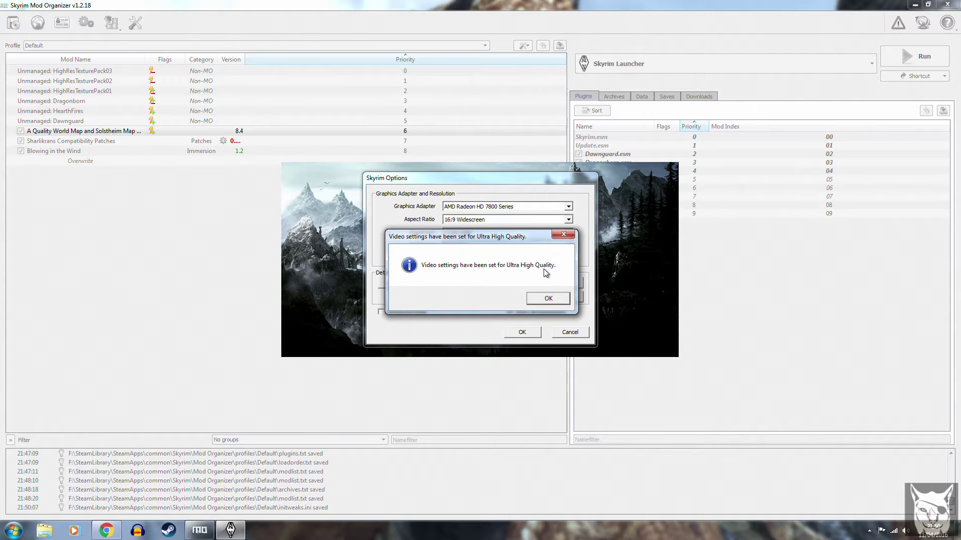
click(547, 297)
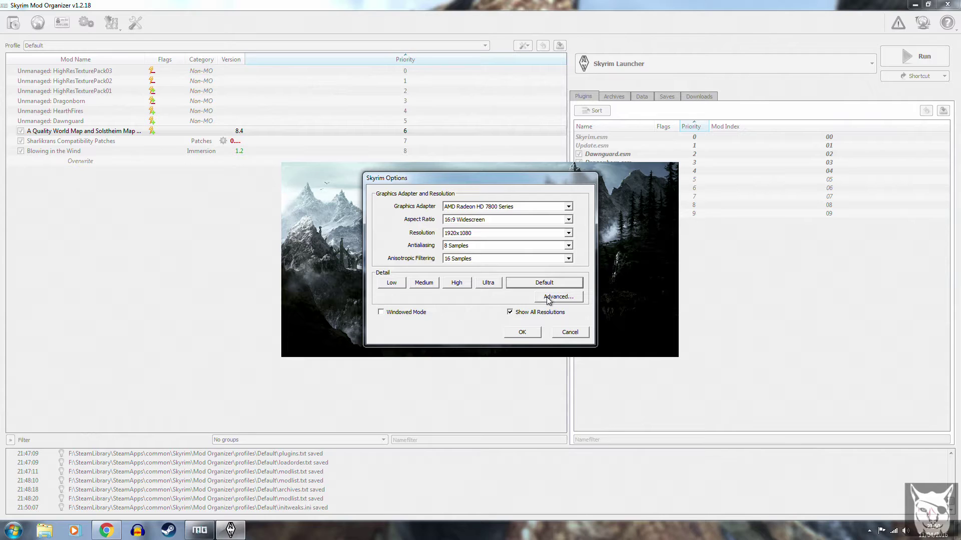
click(522, 332)
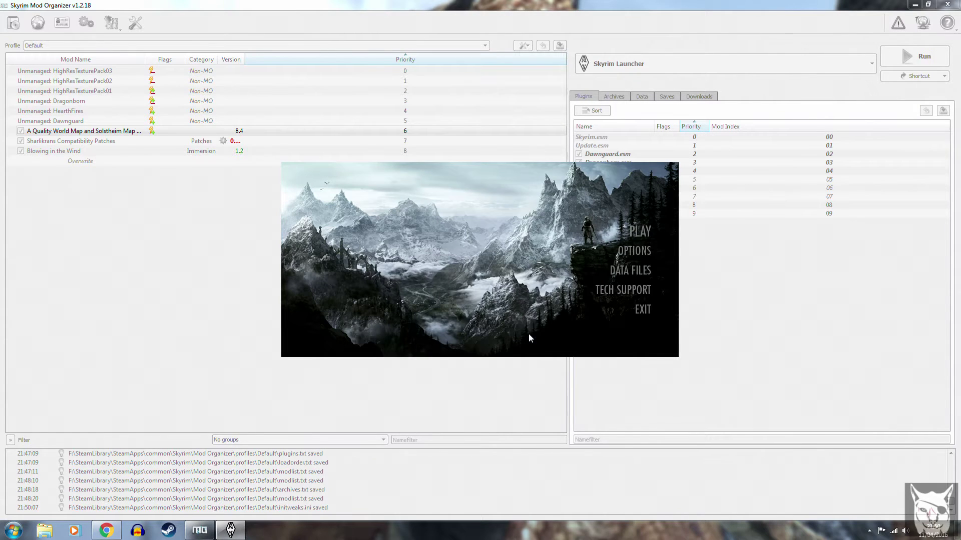
click(643, 311)
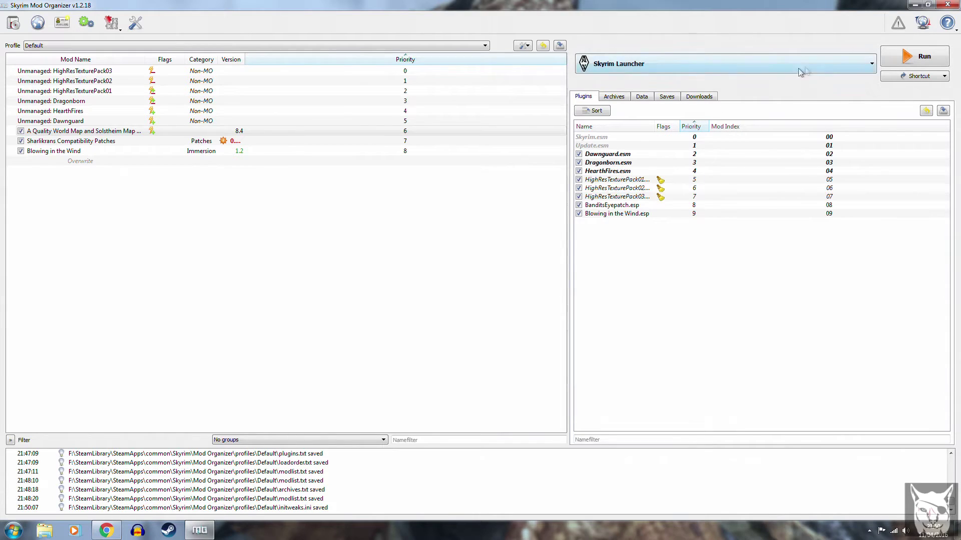
Choose Skyrim as the program to run and start the game through Mod Organizer.
click(871, 66)
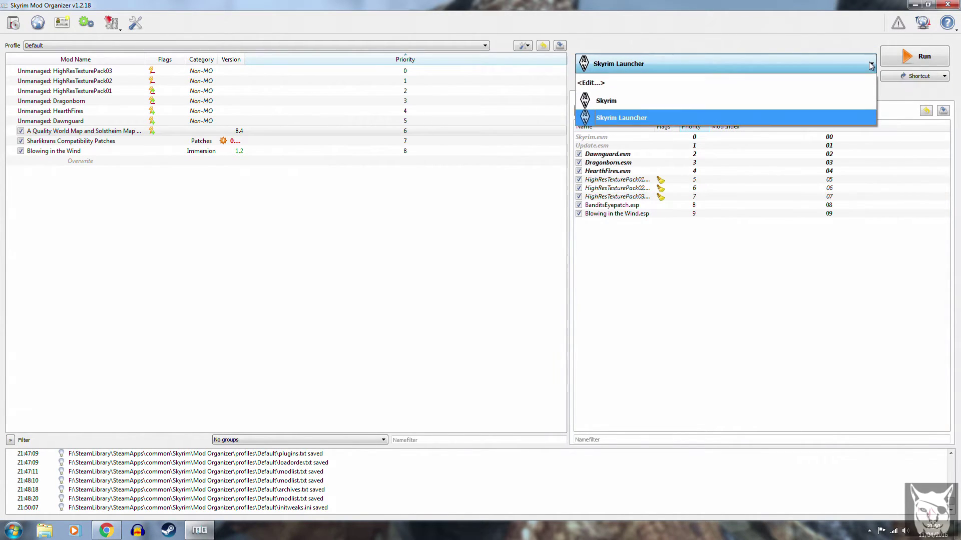
click(773, 103)
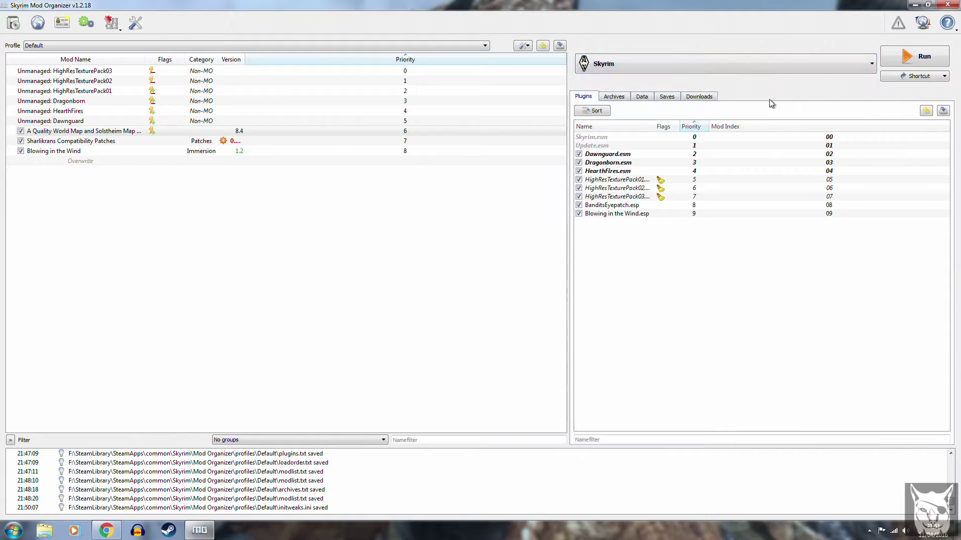
click(899, 61)
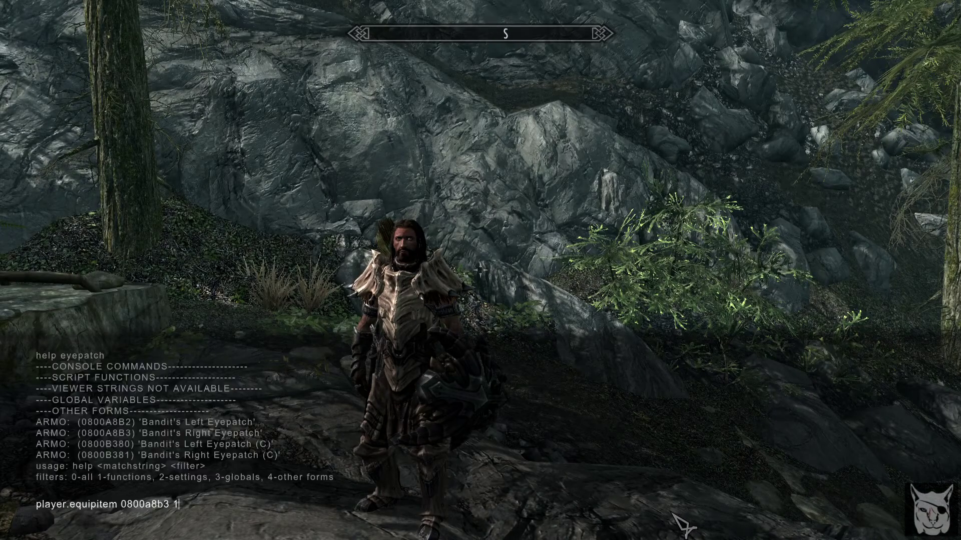
Equip the Bandit's Right Eyepatch with the console command player.equipitem 0800a8b3 1 and close the console.
key(Return)
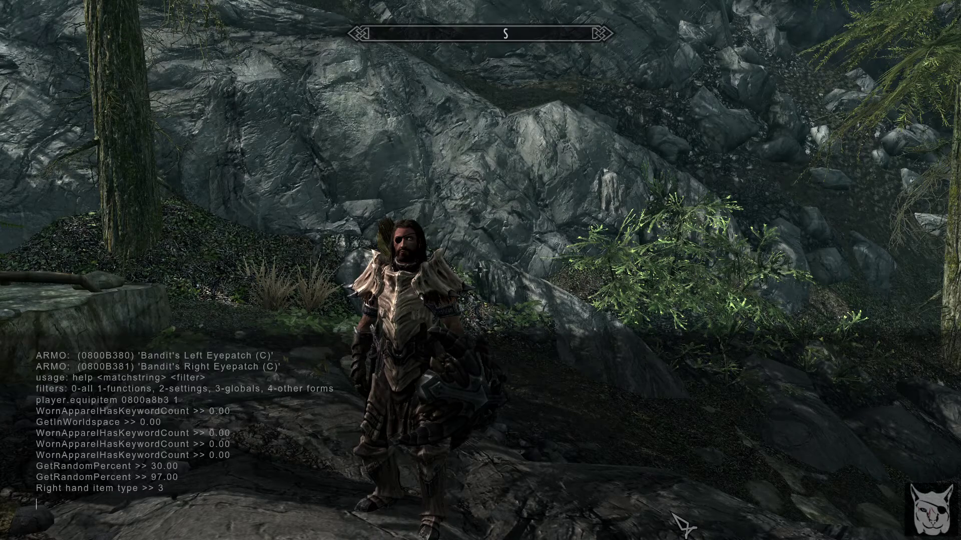
key(grave)
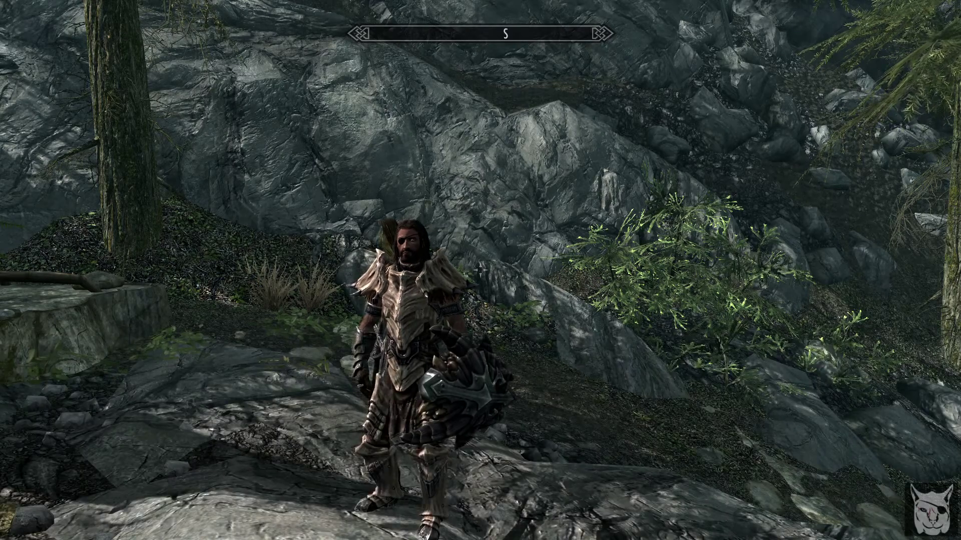
Walk along the cobbled road in Ivarstead to the thatched inn and examine its hanging sign from several sides.
key(Tab)
key(s)
key(e)
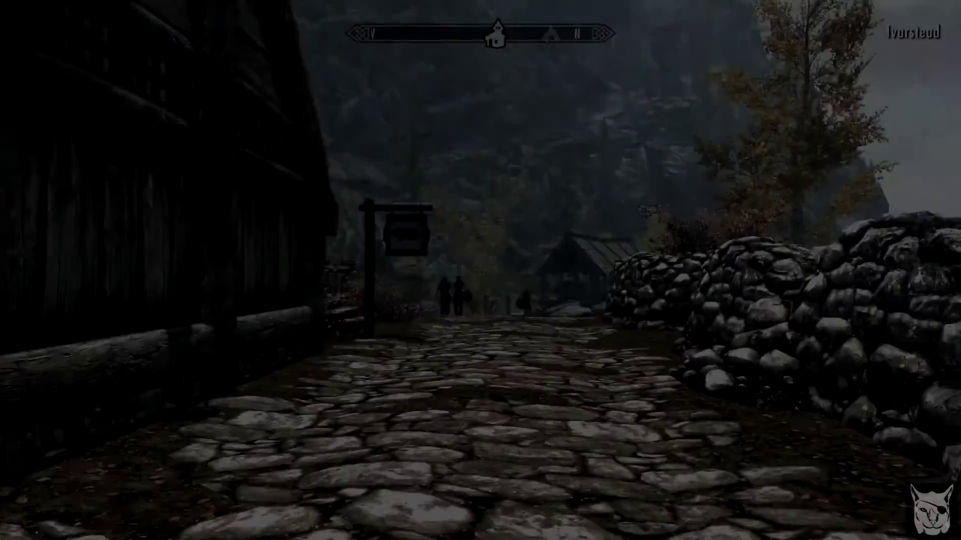
key(w)
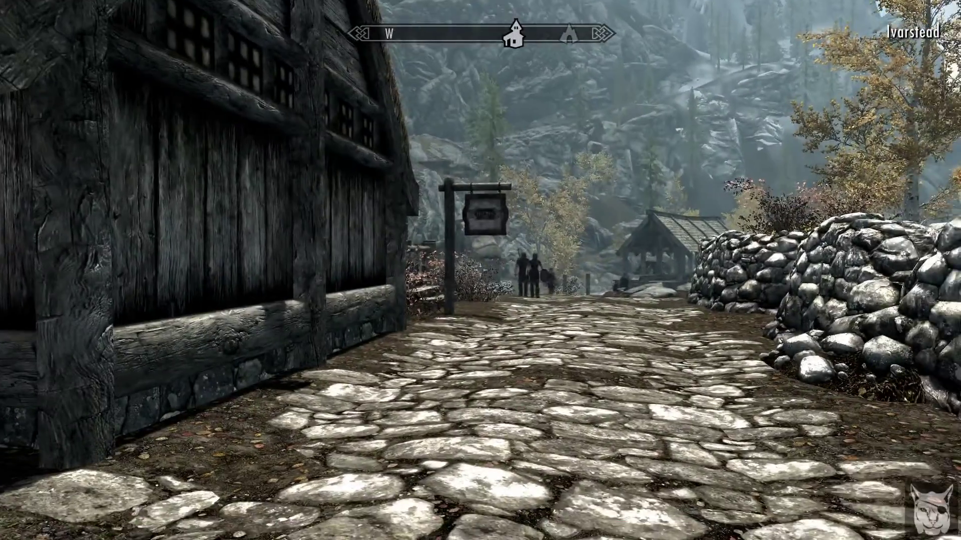
key(w)
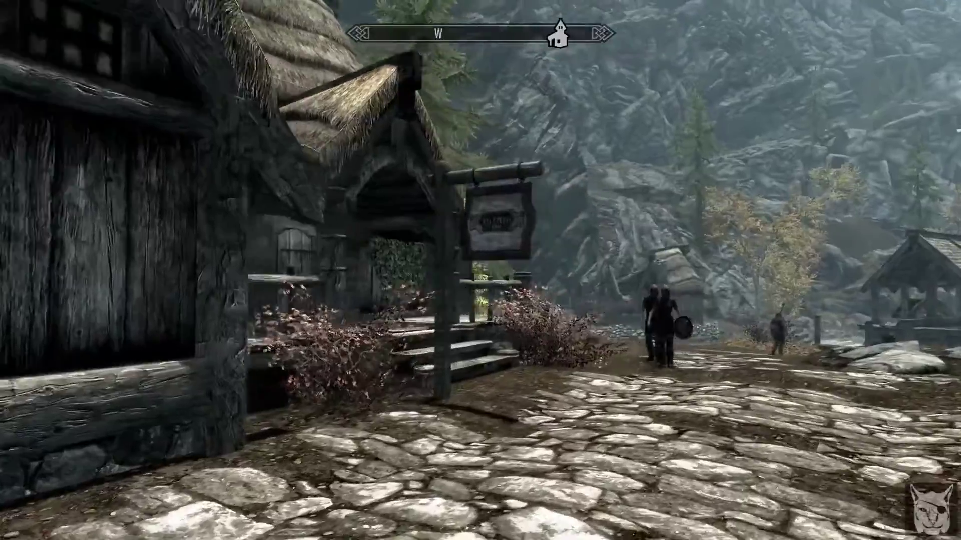
key(w)
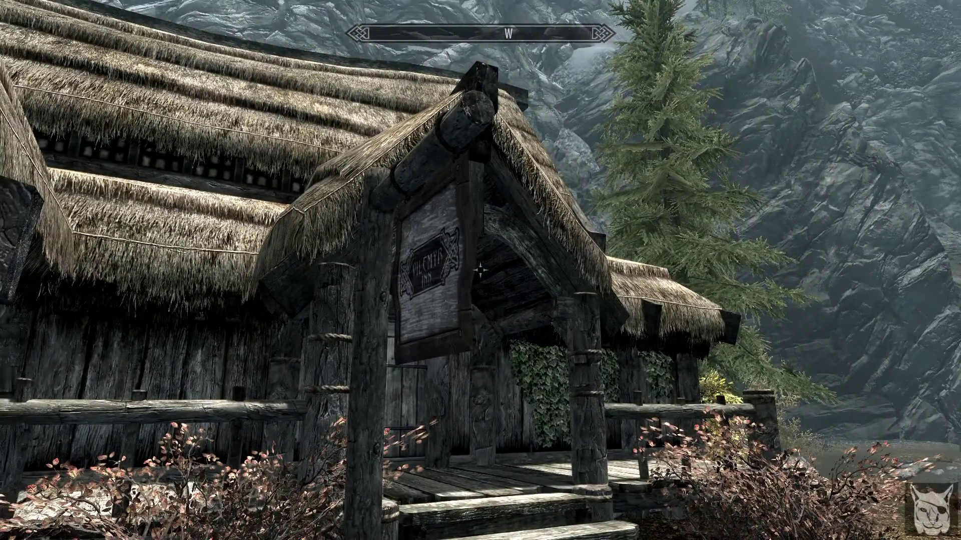
key(d)
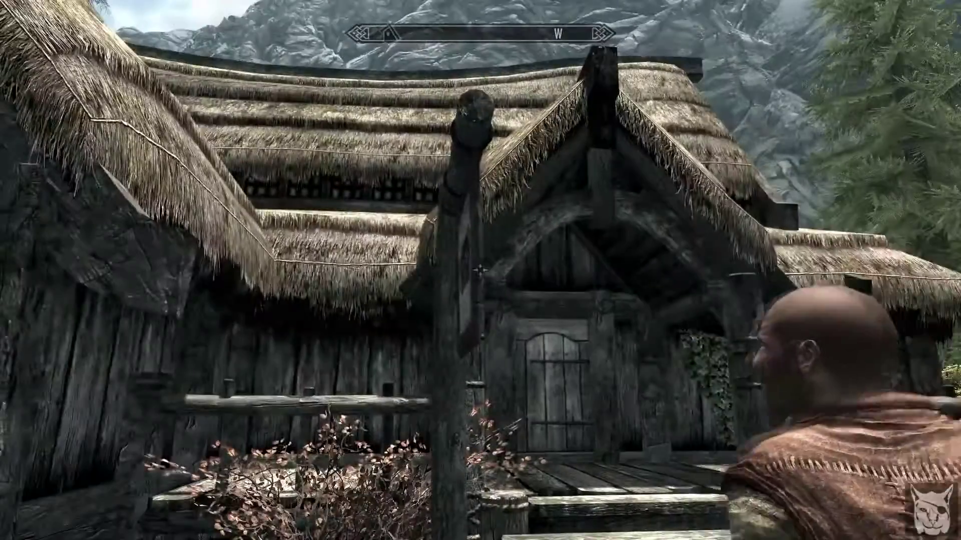